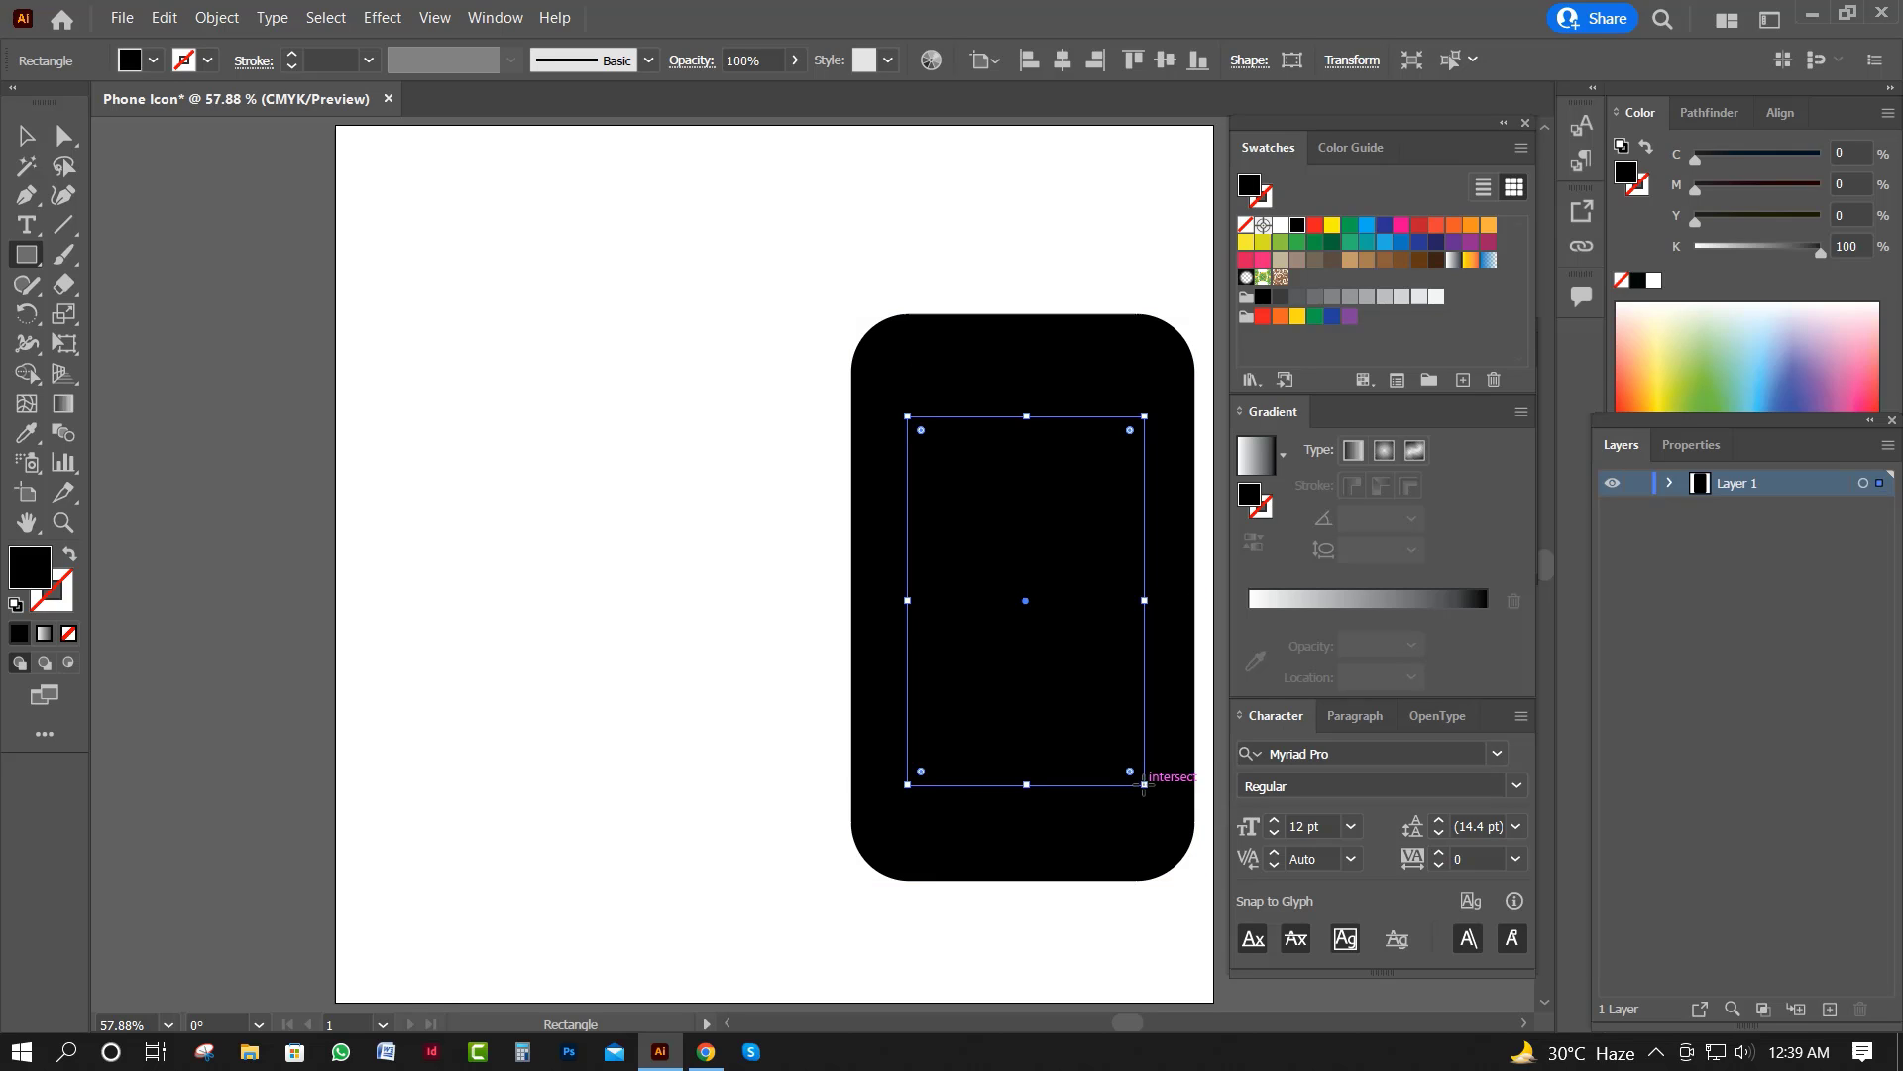
Centre the inner rectangle horizontally with the phone body and cut it out with the Shape Builder to form the screen opening.
{"action": "left_click", "coordinate": [28, 135]}
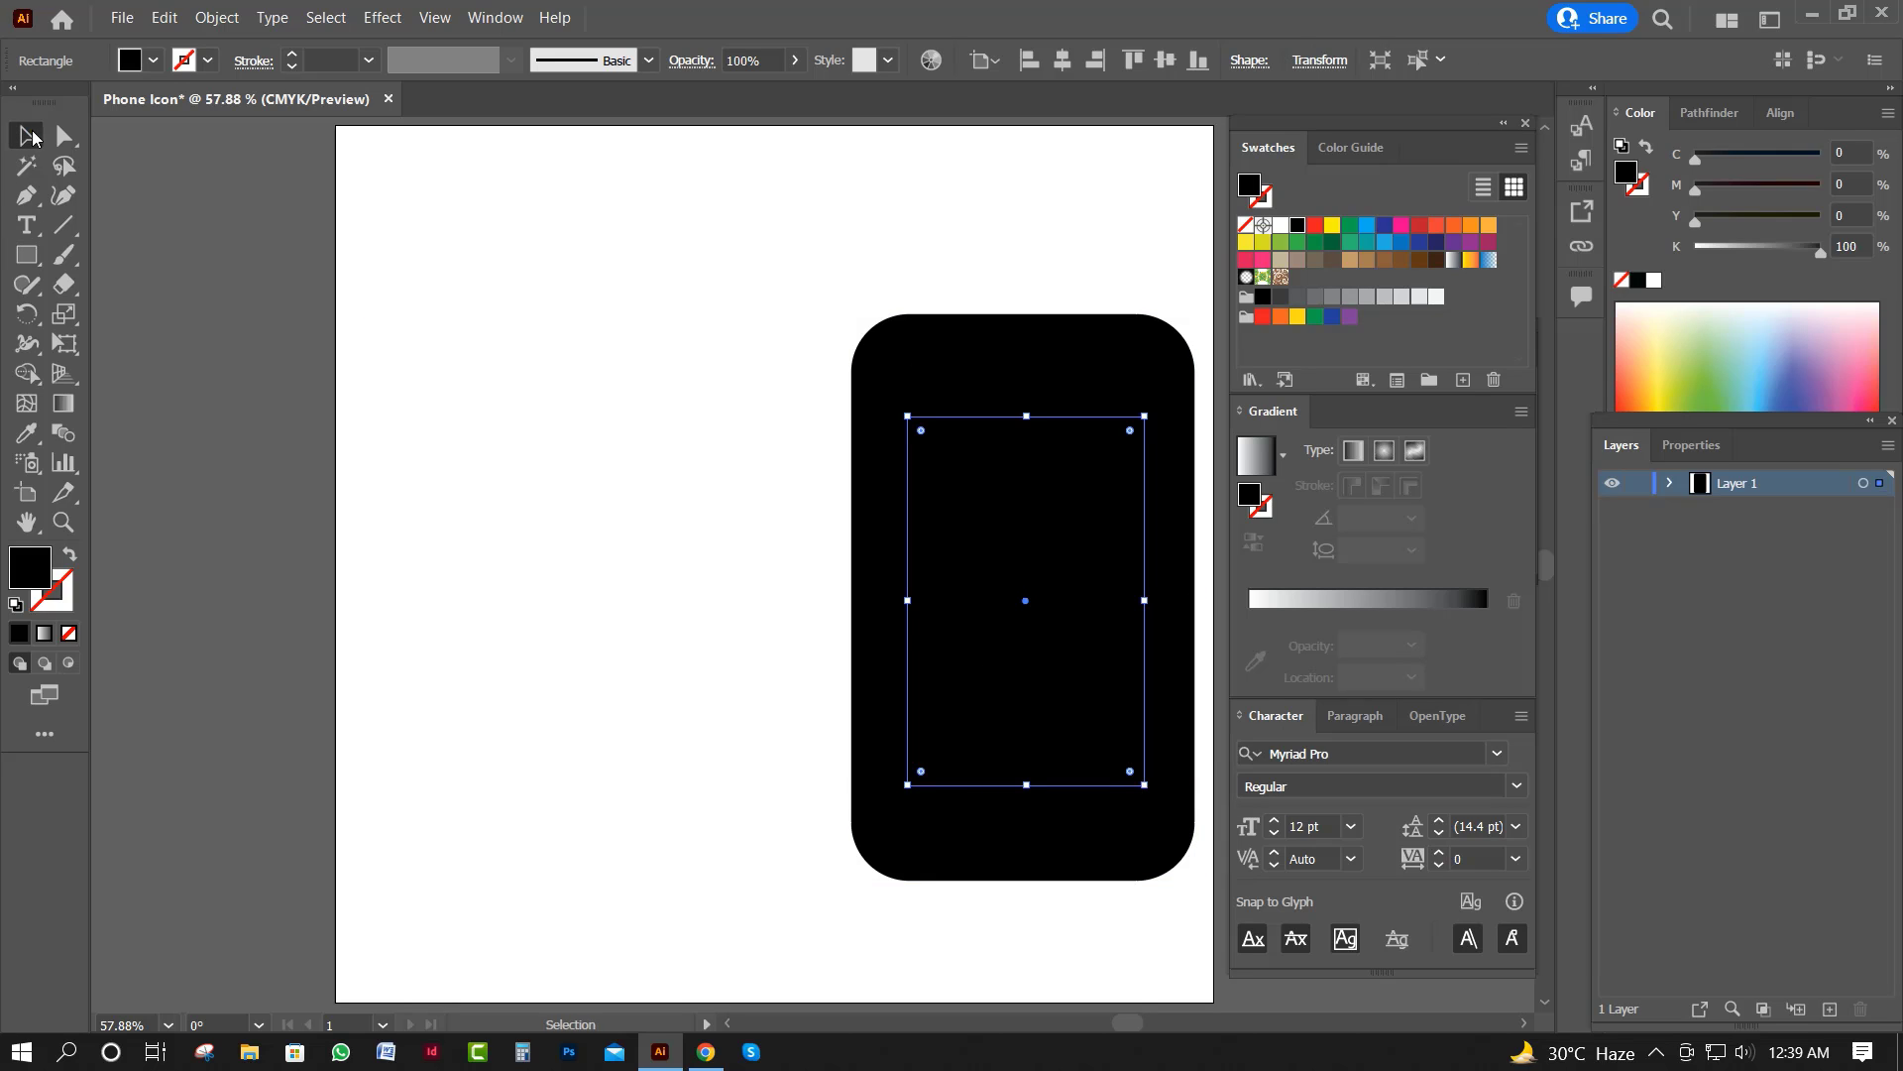
{"action": "left_click", "coordinate": [678, 314]}
{"action": "left_click_drag", "start_coordinate": [836, 271], "coordinate": [1025, 579]}
{"action": "left_click", "coordinate": [1061, 60]}
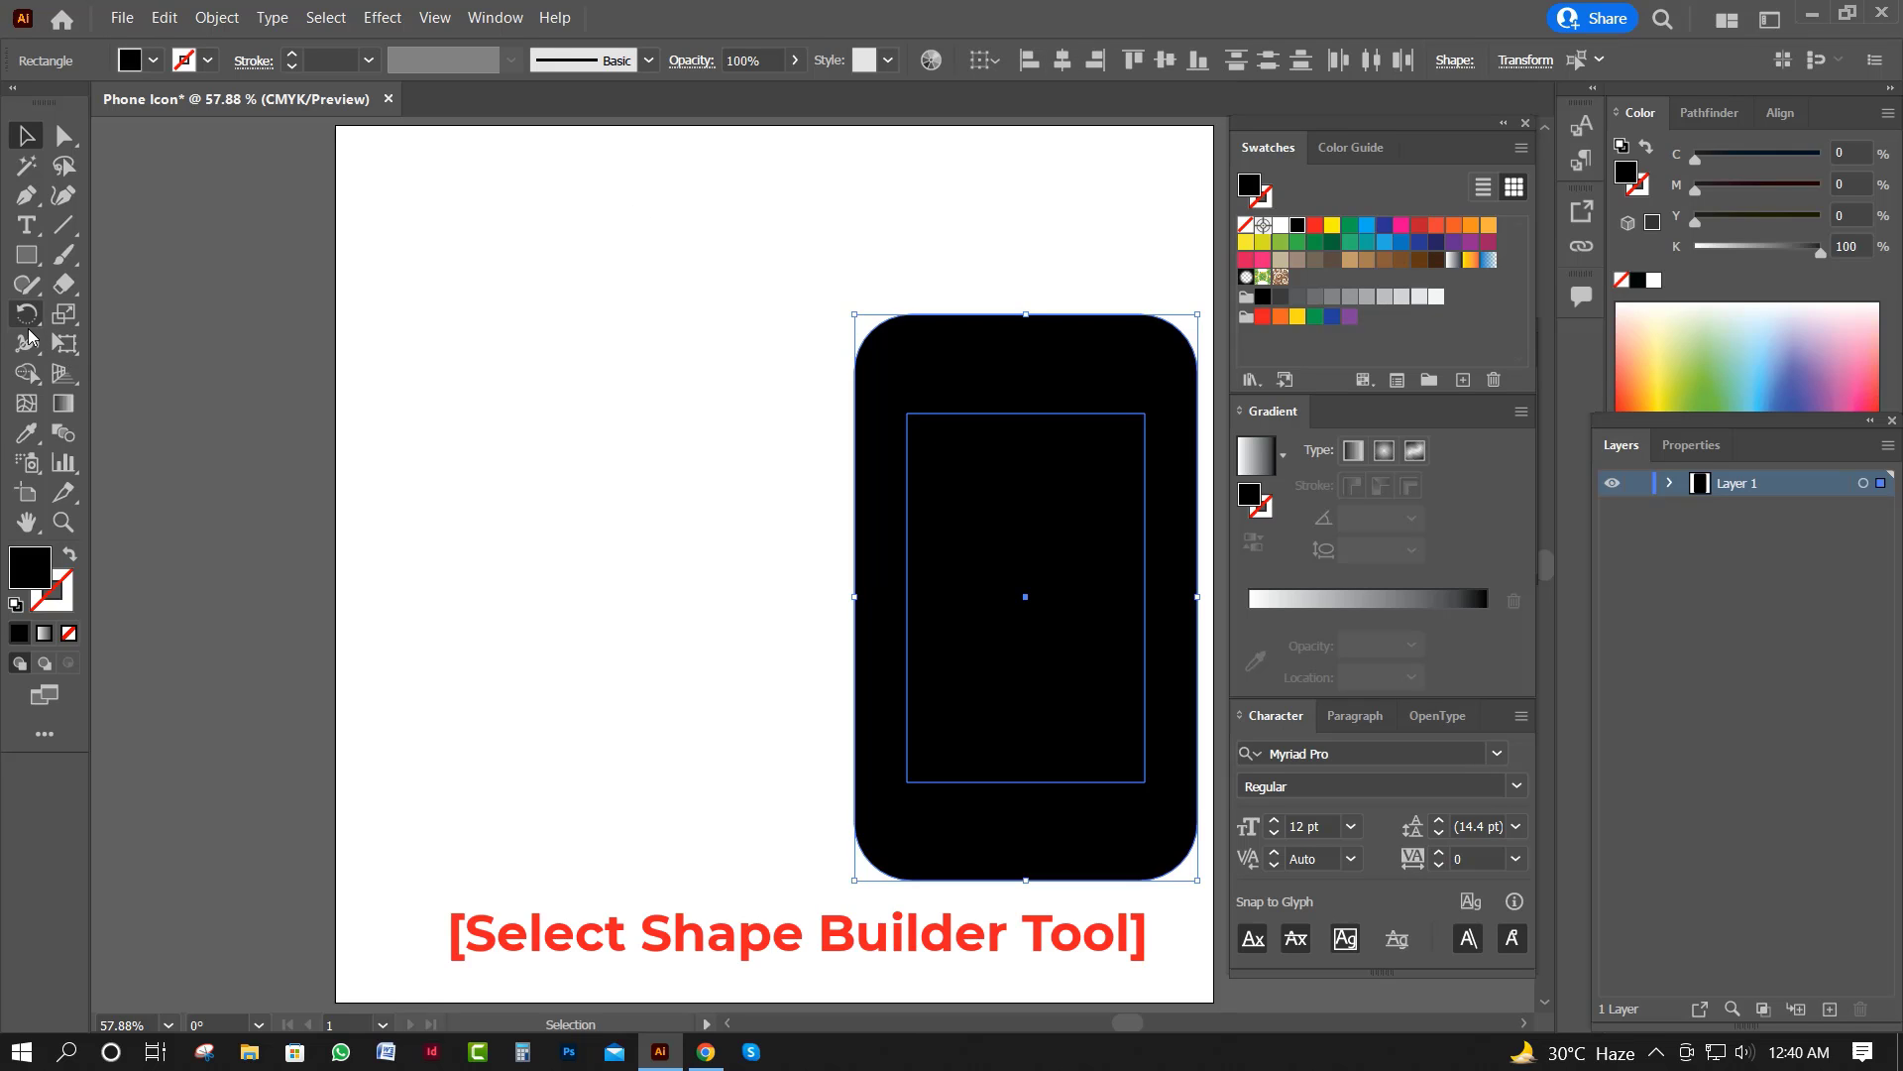
{"action": "left_click", "coordinate": [27, 372]}
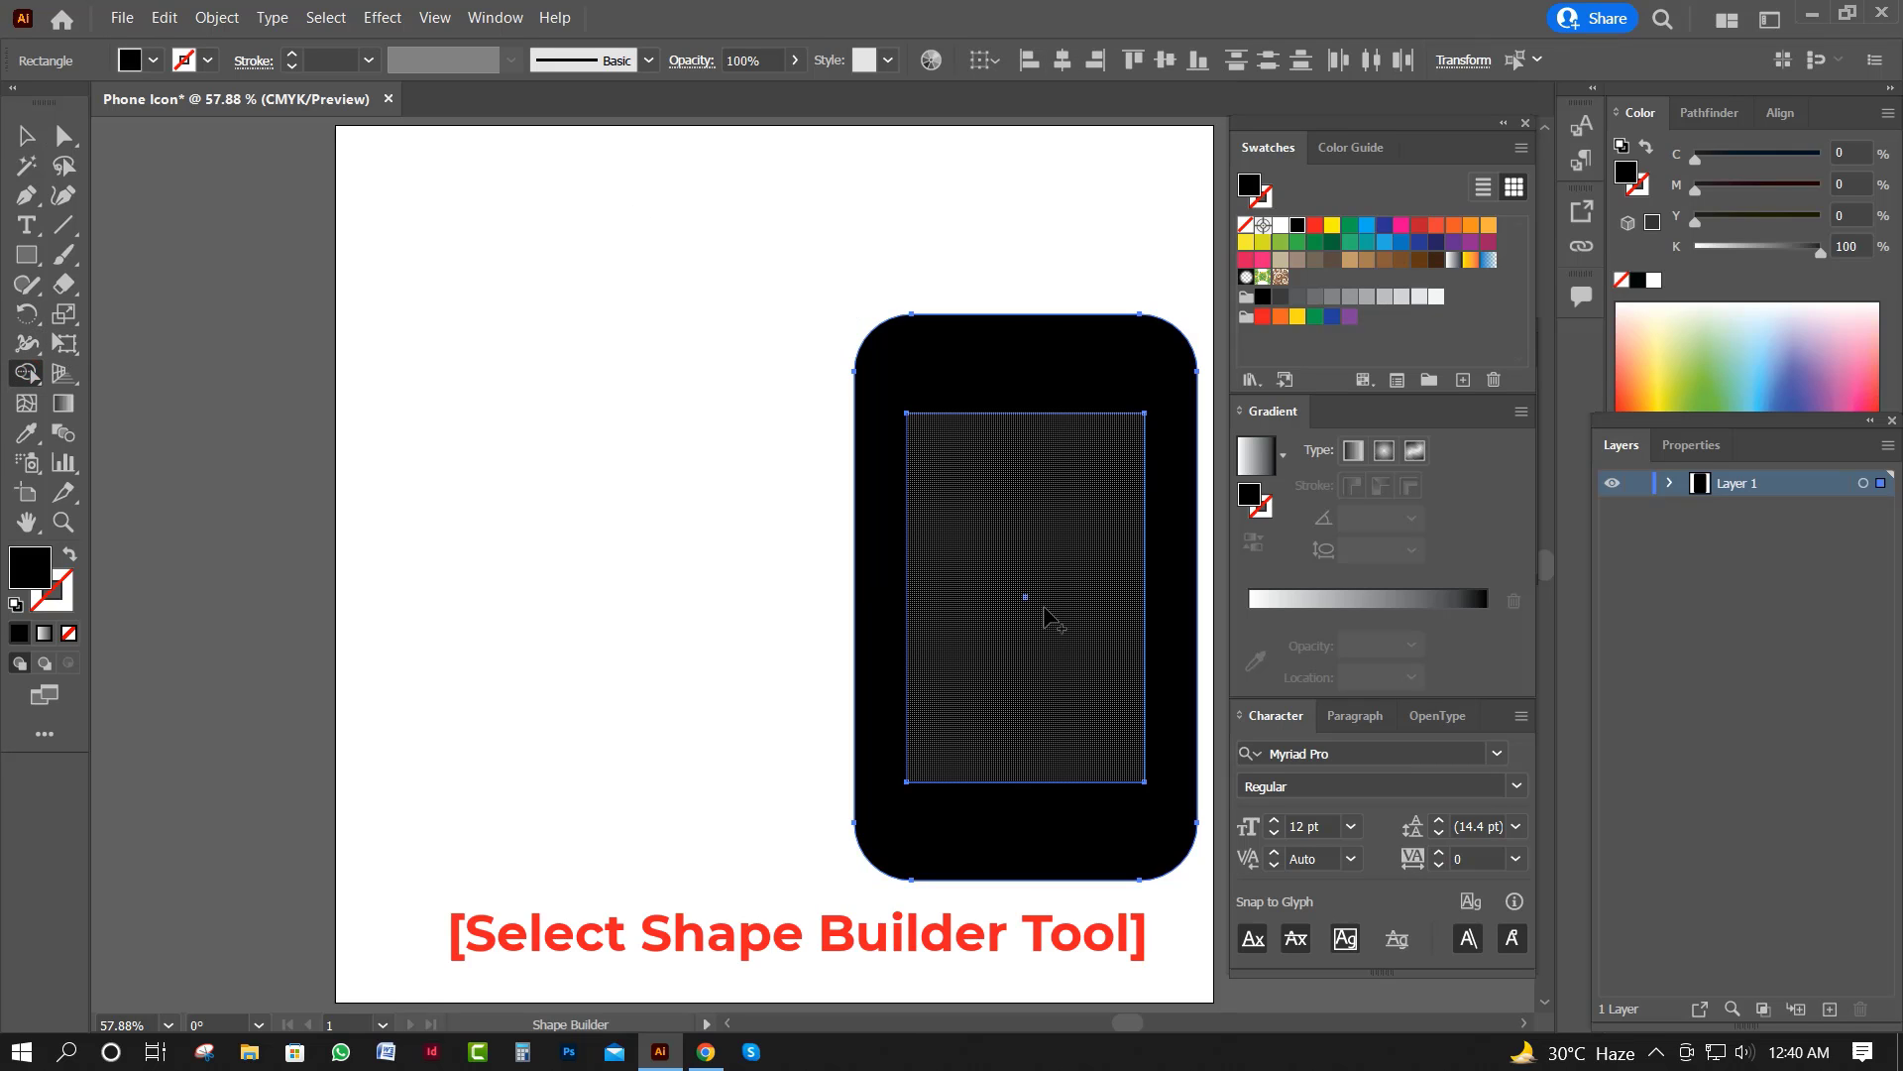
{"action": "left_click", "coordinate": [1044, 607], "text": "alt"}
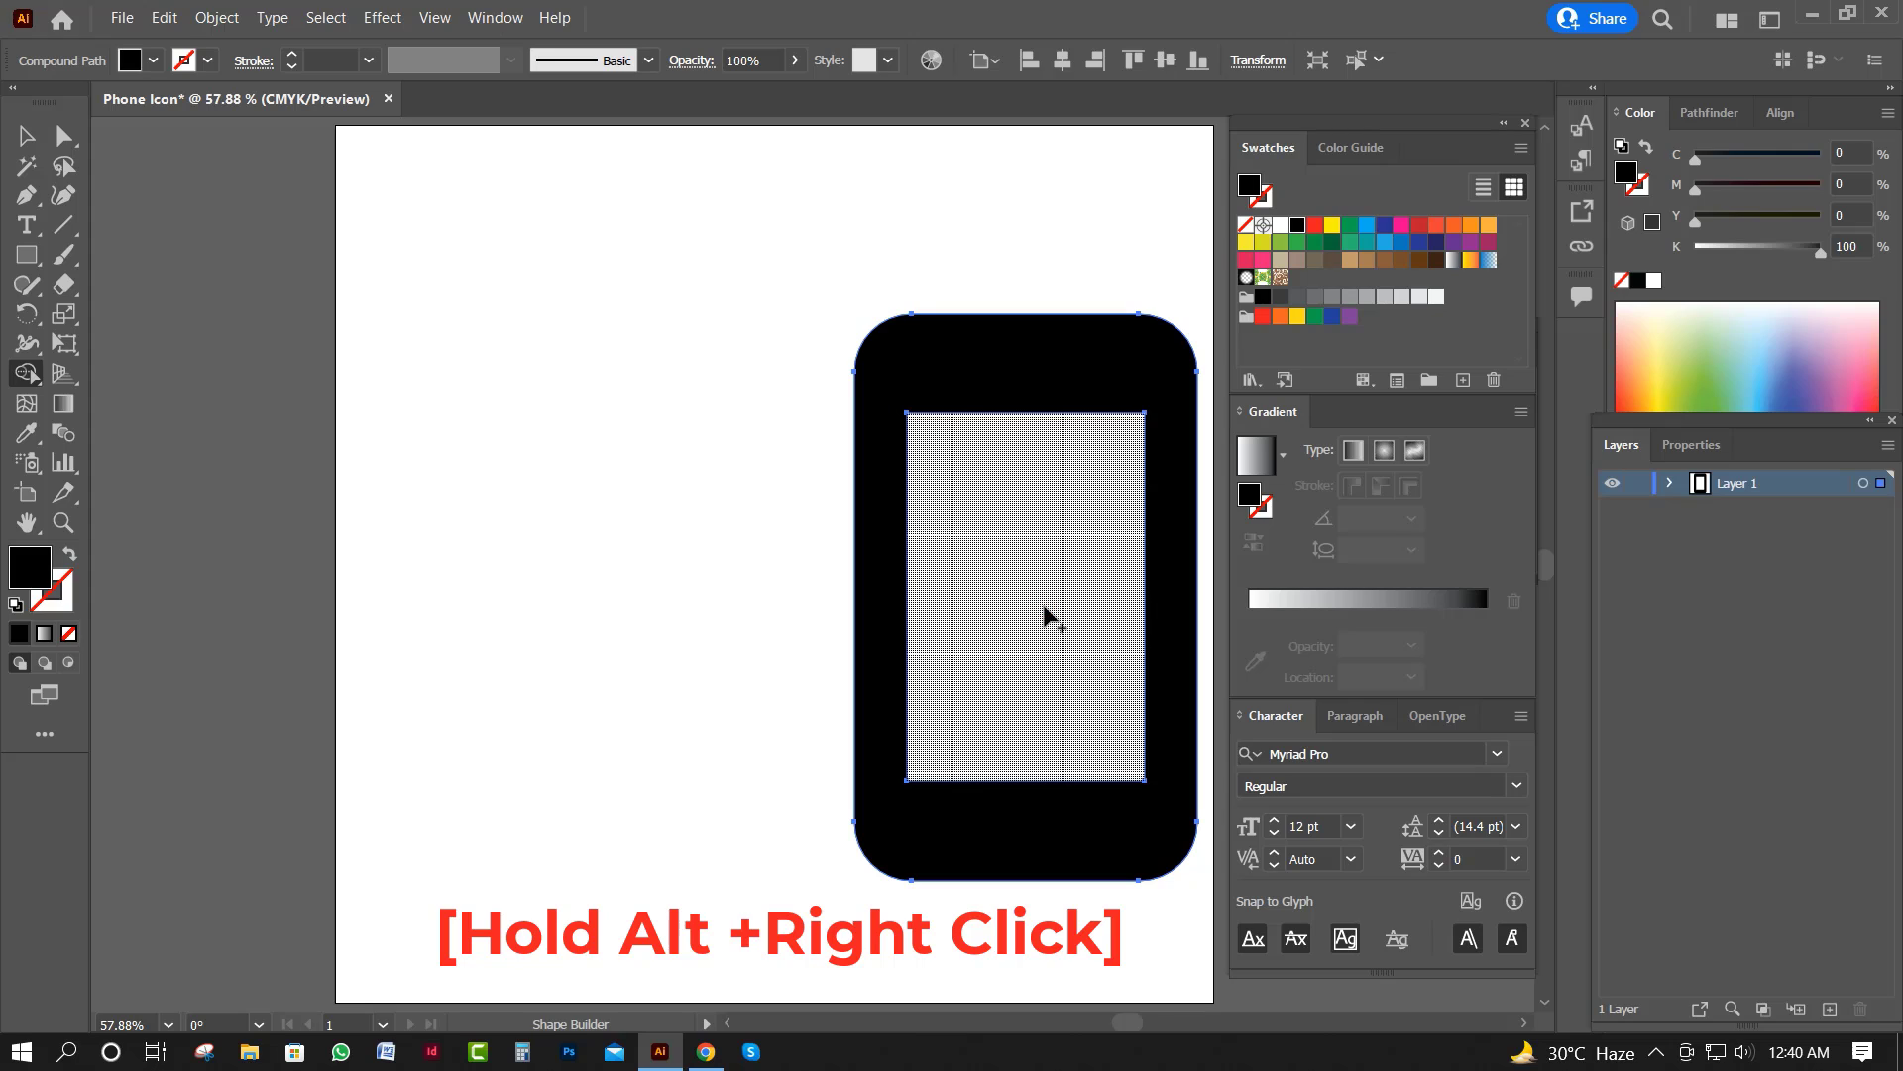
Draw a small horizontal rectangle on the phone body above the screen opening and fill it with white (FFFFFF).
{"action": "left_click", "coordinate": [27, 253]}
{"action": "left_click_drag", "start_coordinate": [963, 353], "coordinate": [1095, 392]}
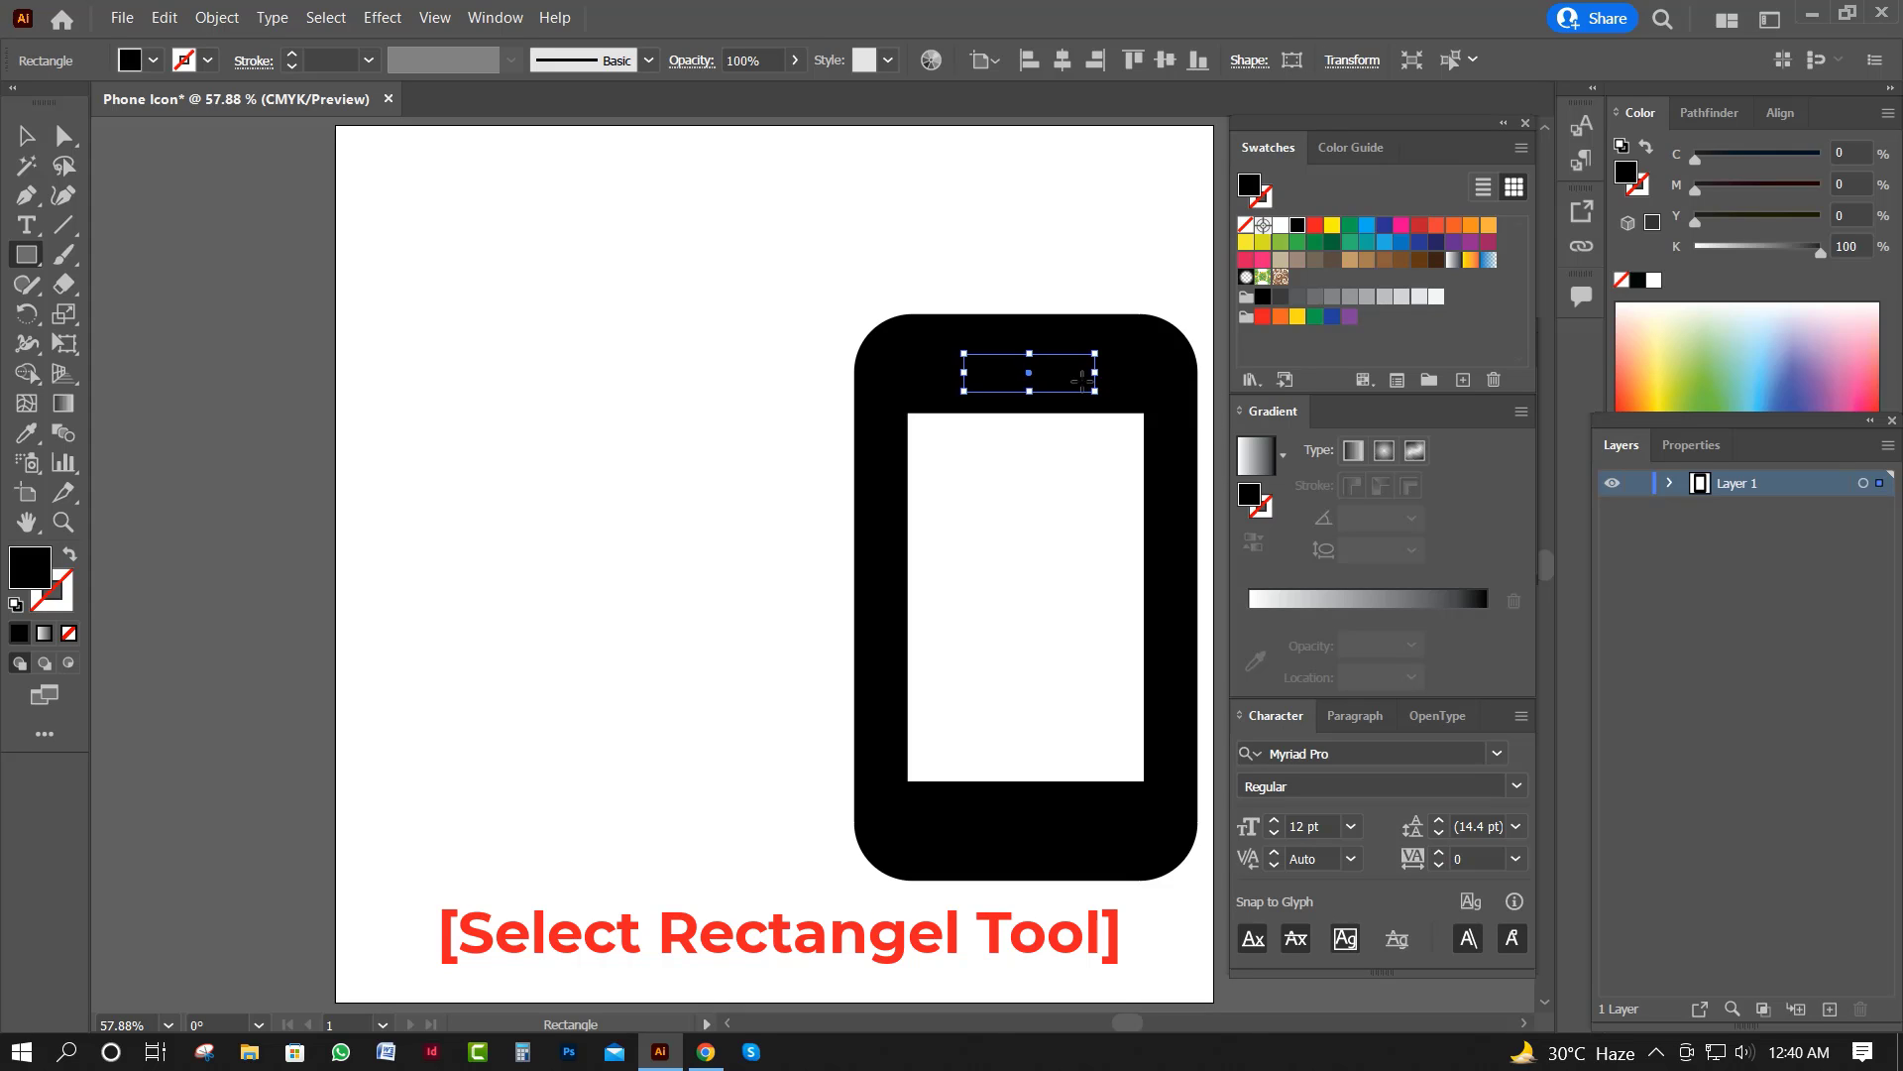
{"action": "left_click", "coordinate": [69, 559]}
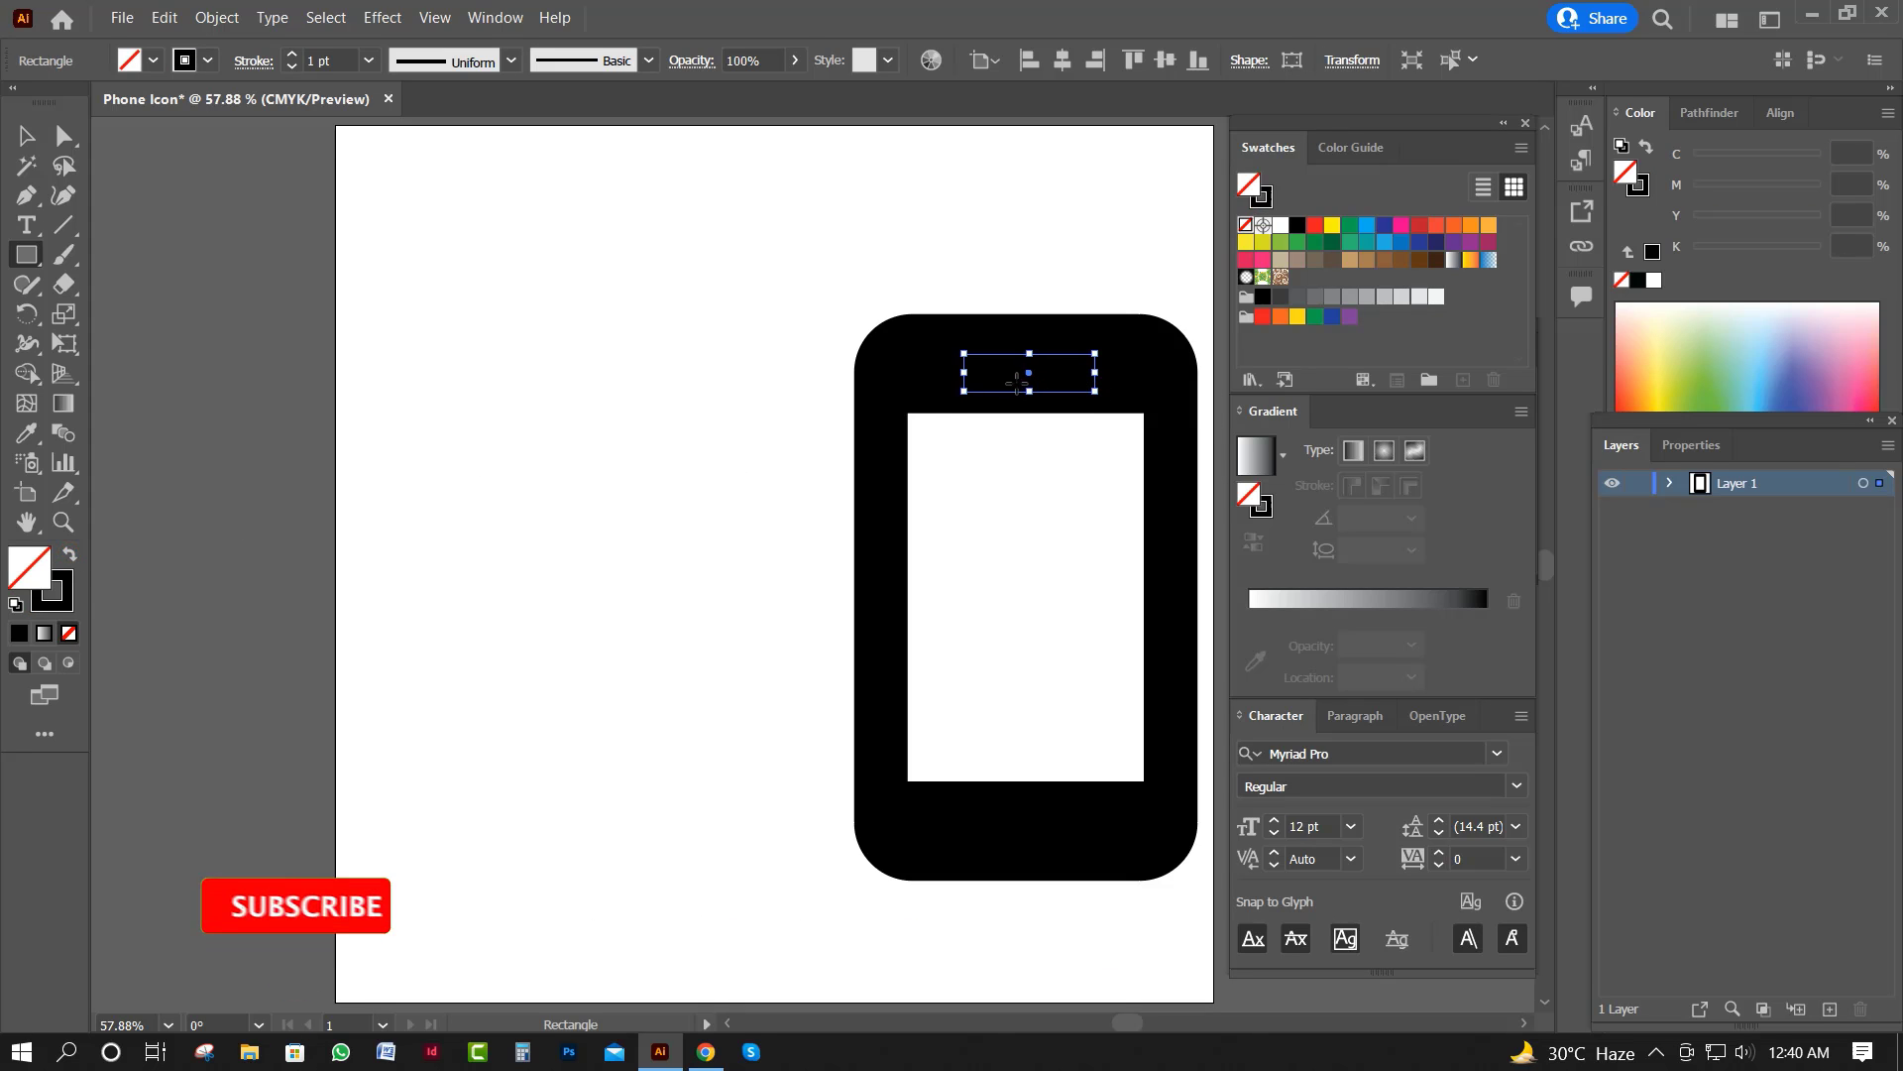
{"action": "left_click", "coordinate": [70, 559]}
{"action": "double_click", "coordinate": [22, 567]}
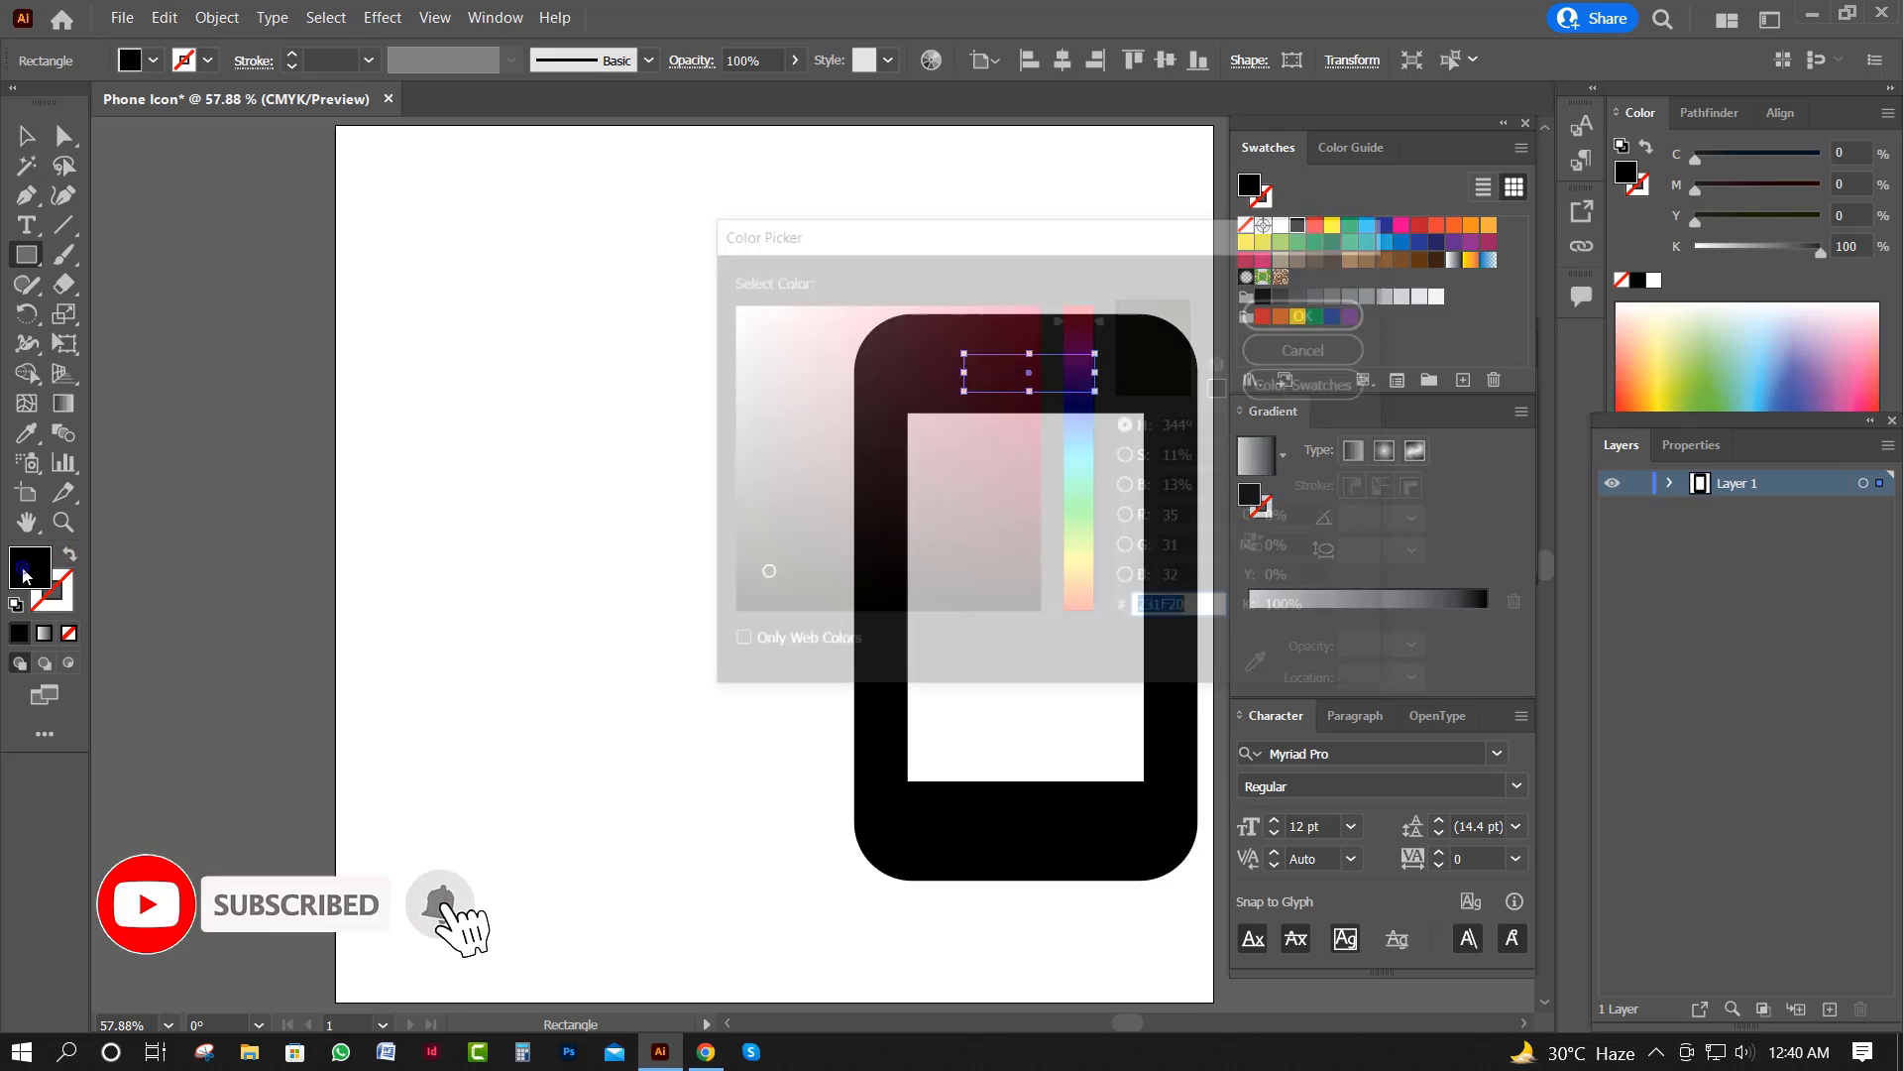
{"action": "left_click", "coordinate": [736, 324]}
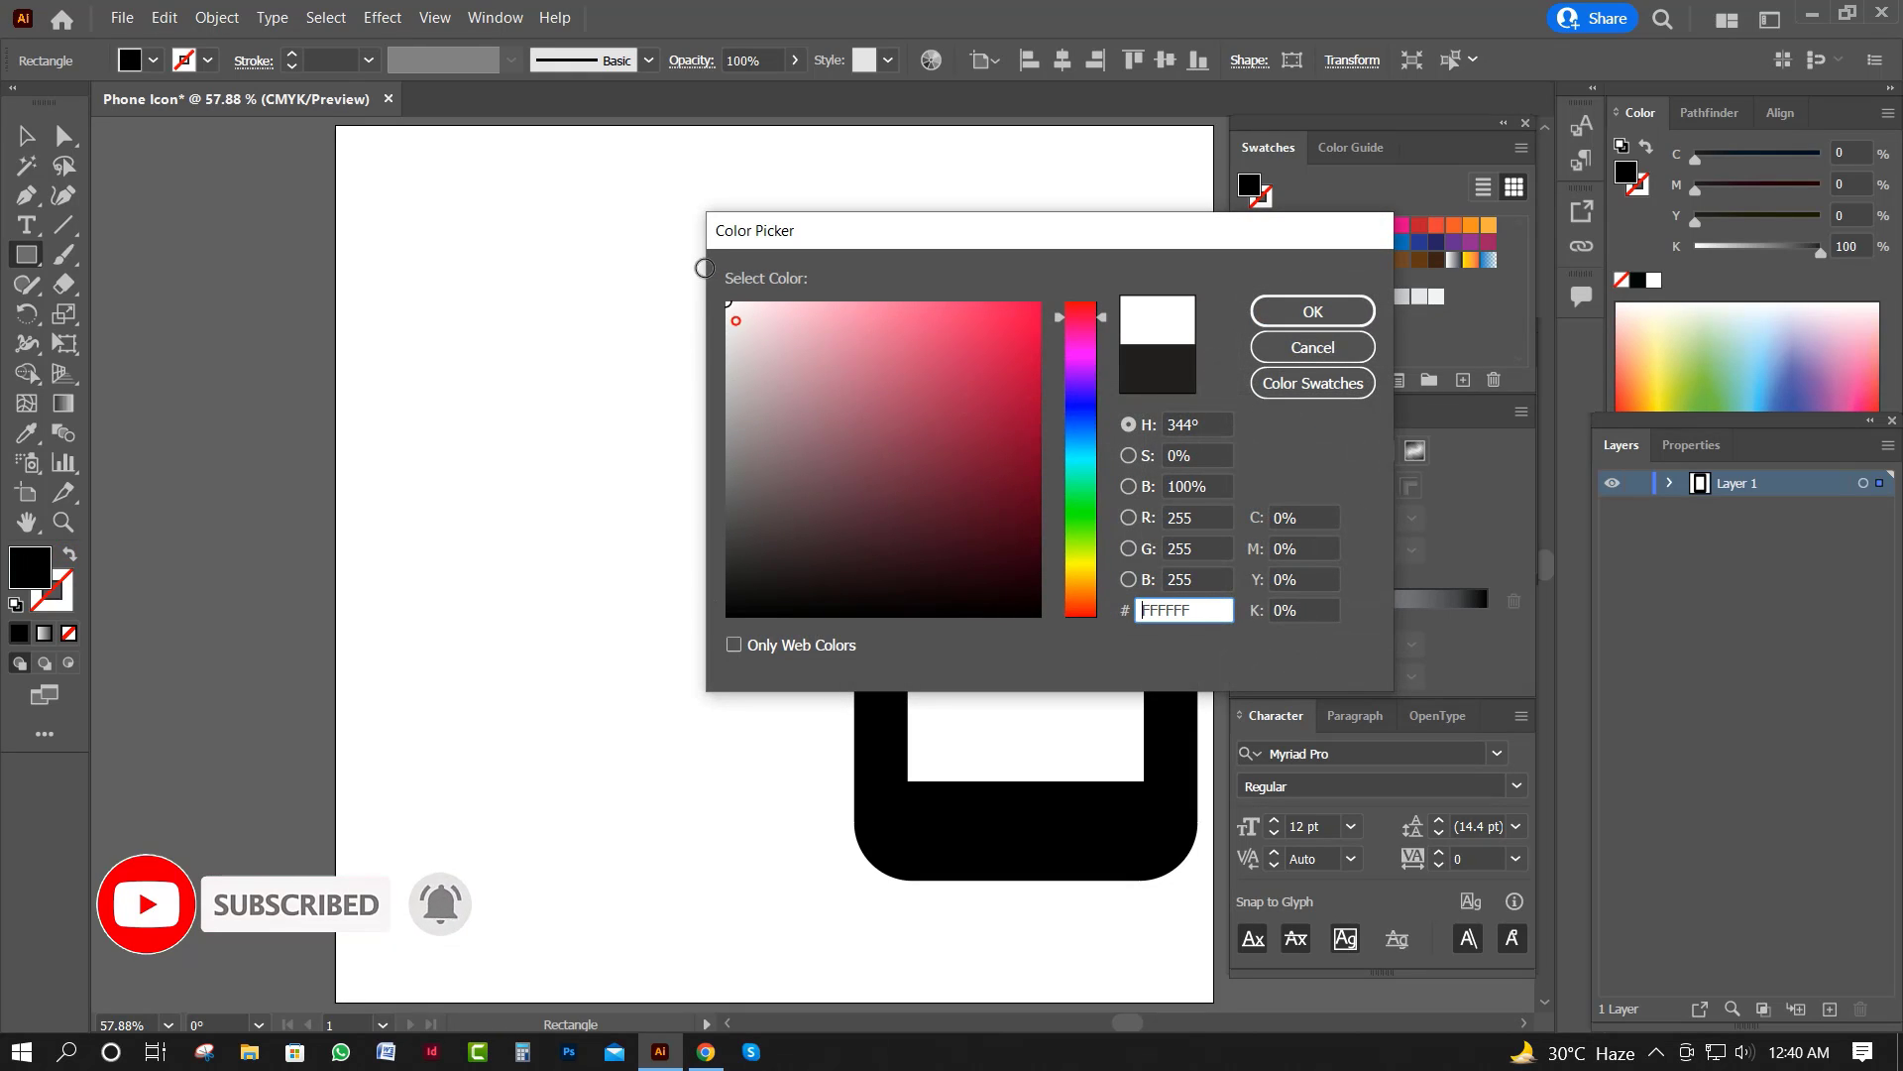
{"action": "left_click", "coordinate": [1348, 321]}
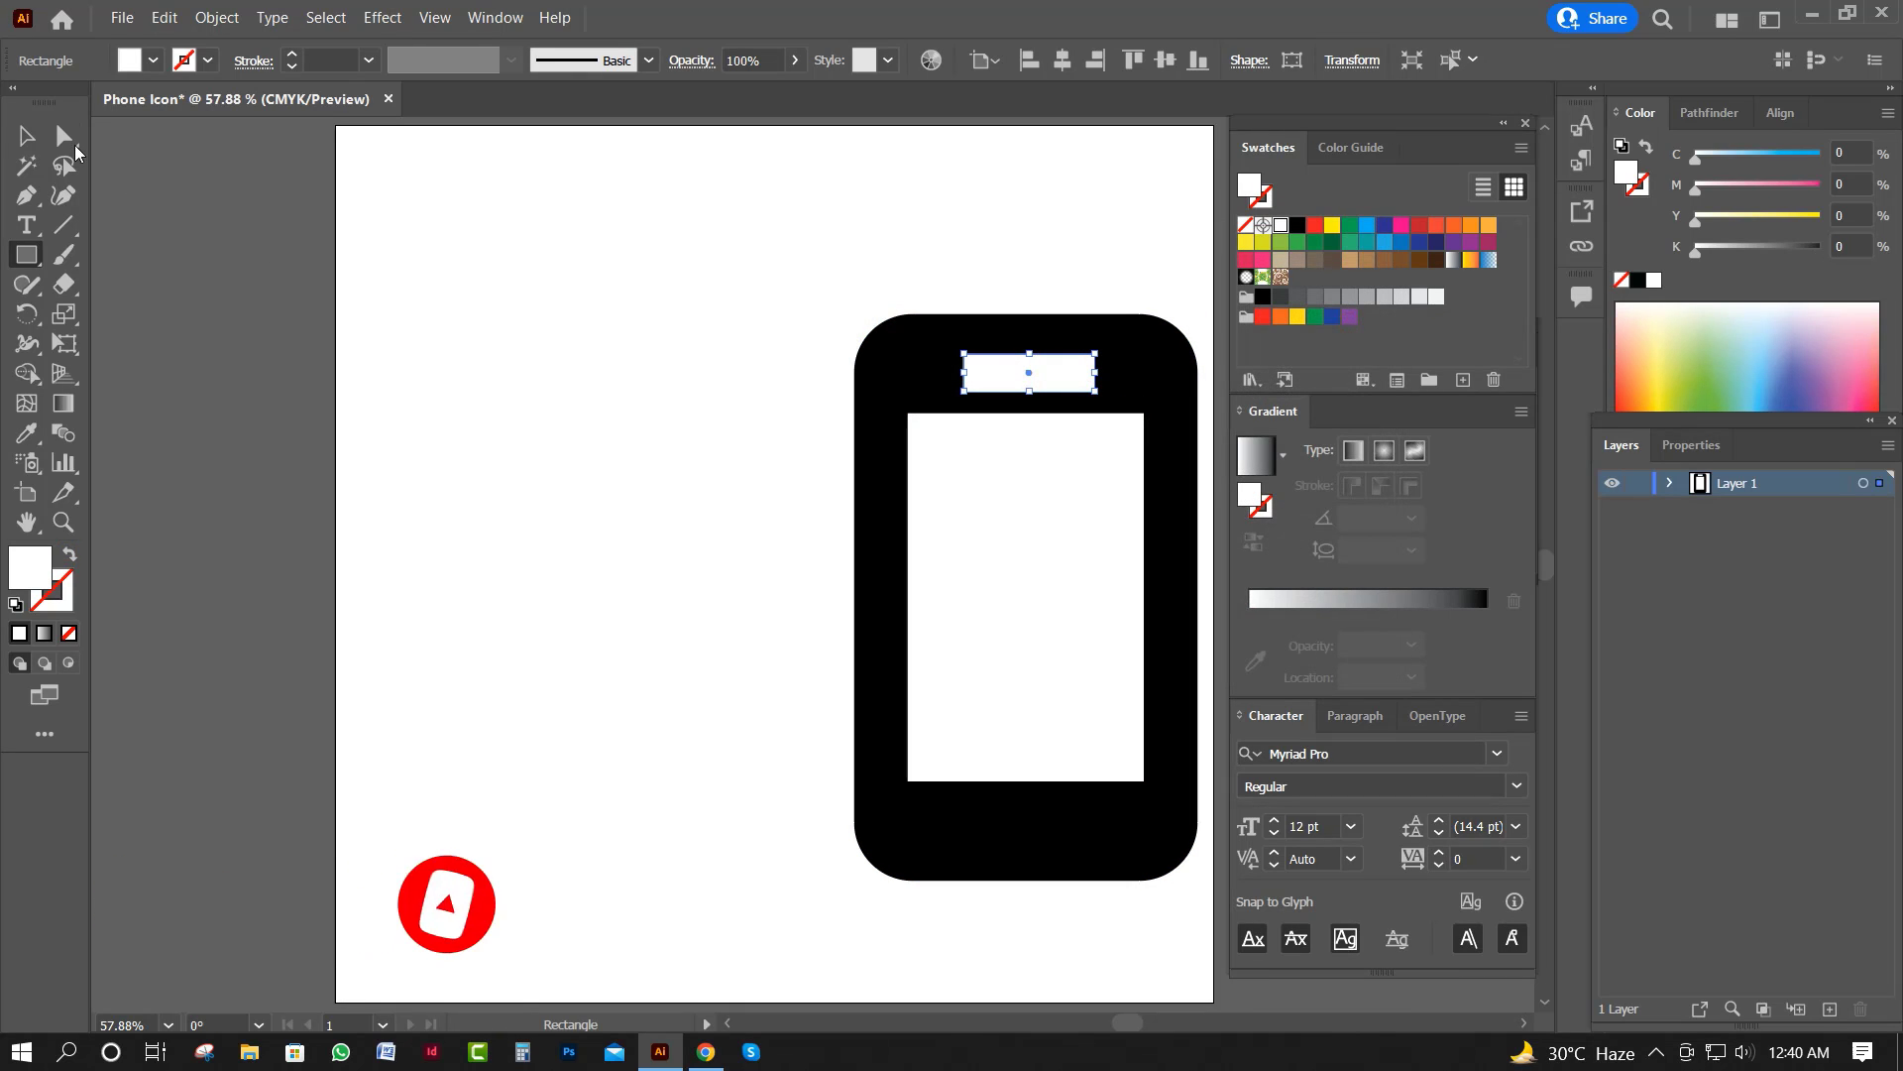
Round all corners of the small white rectangle fully into a pill shape.
{"action": "left_click", "coordinate": [16, 138]}
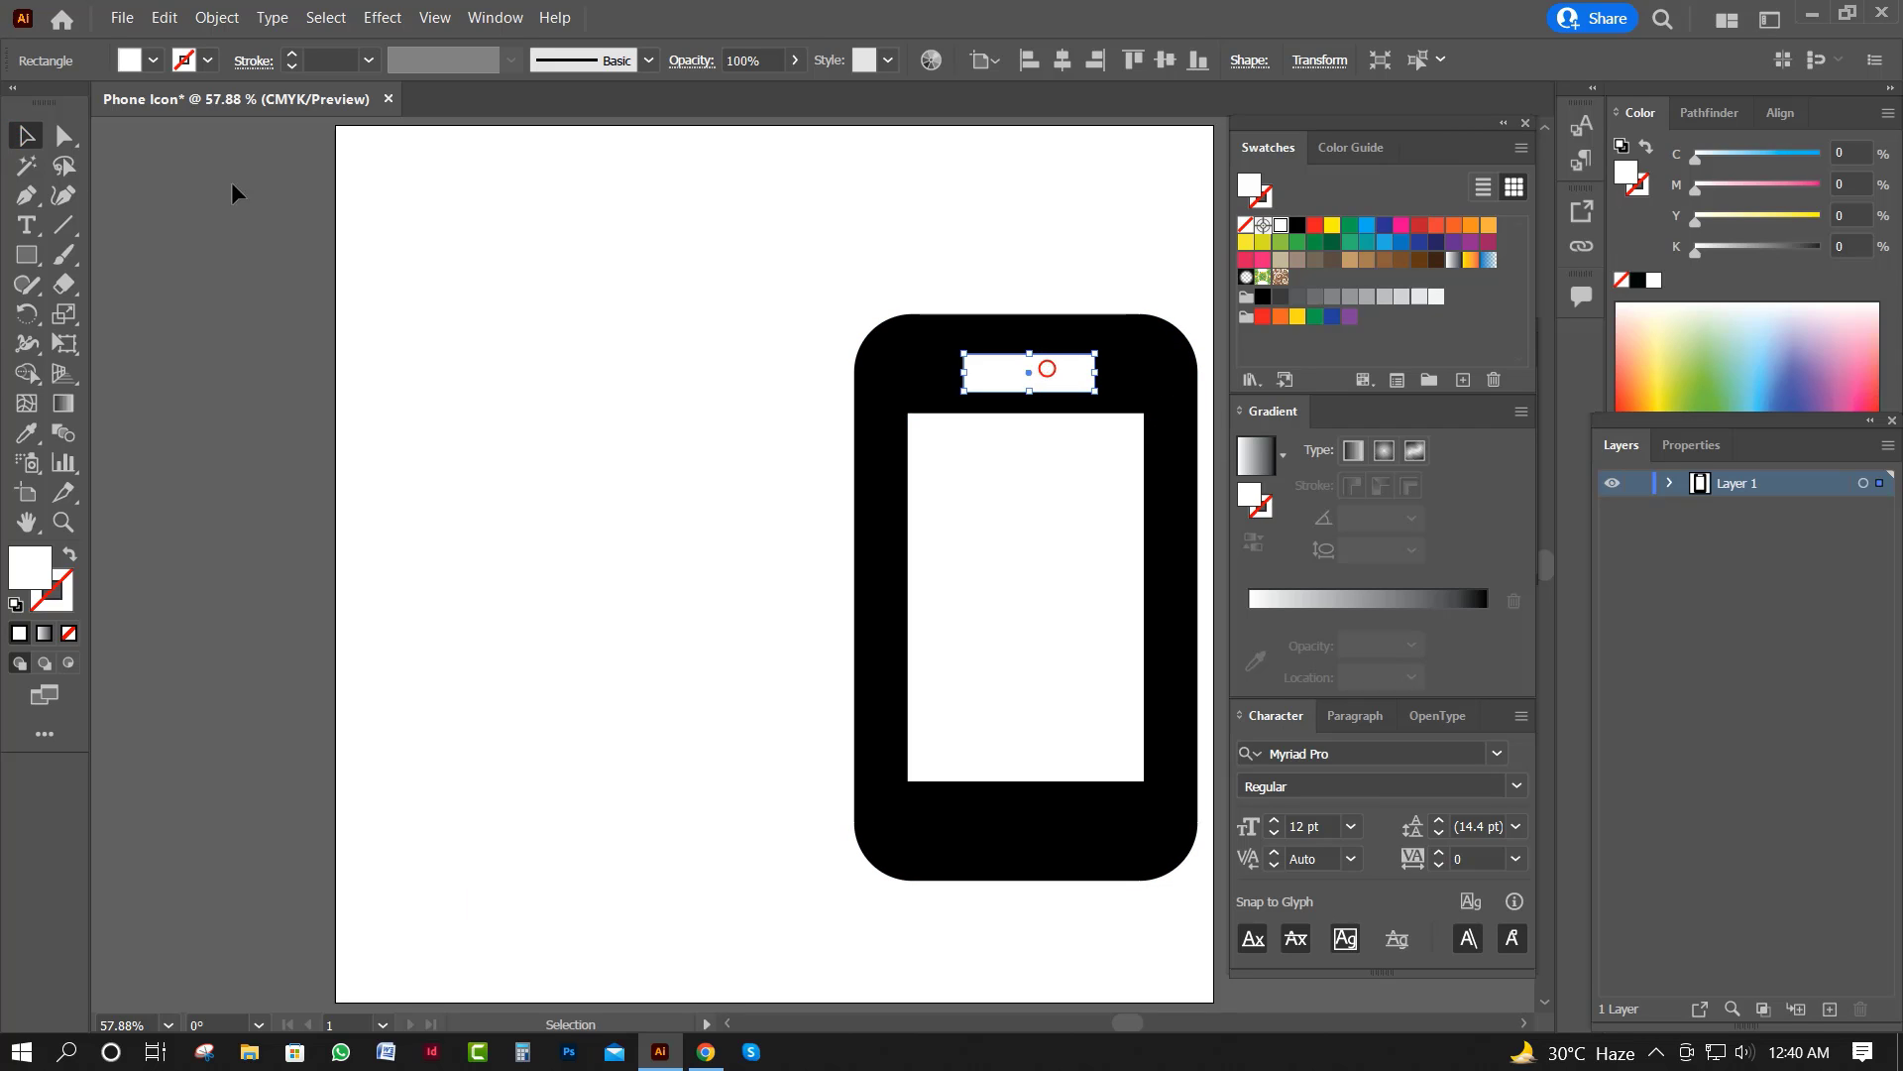
{"action": "left_click", "coordinate": [63, 136]}
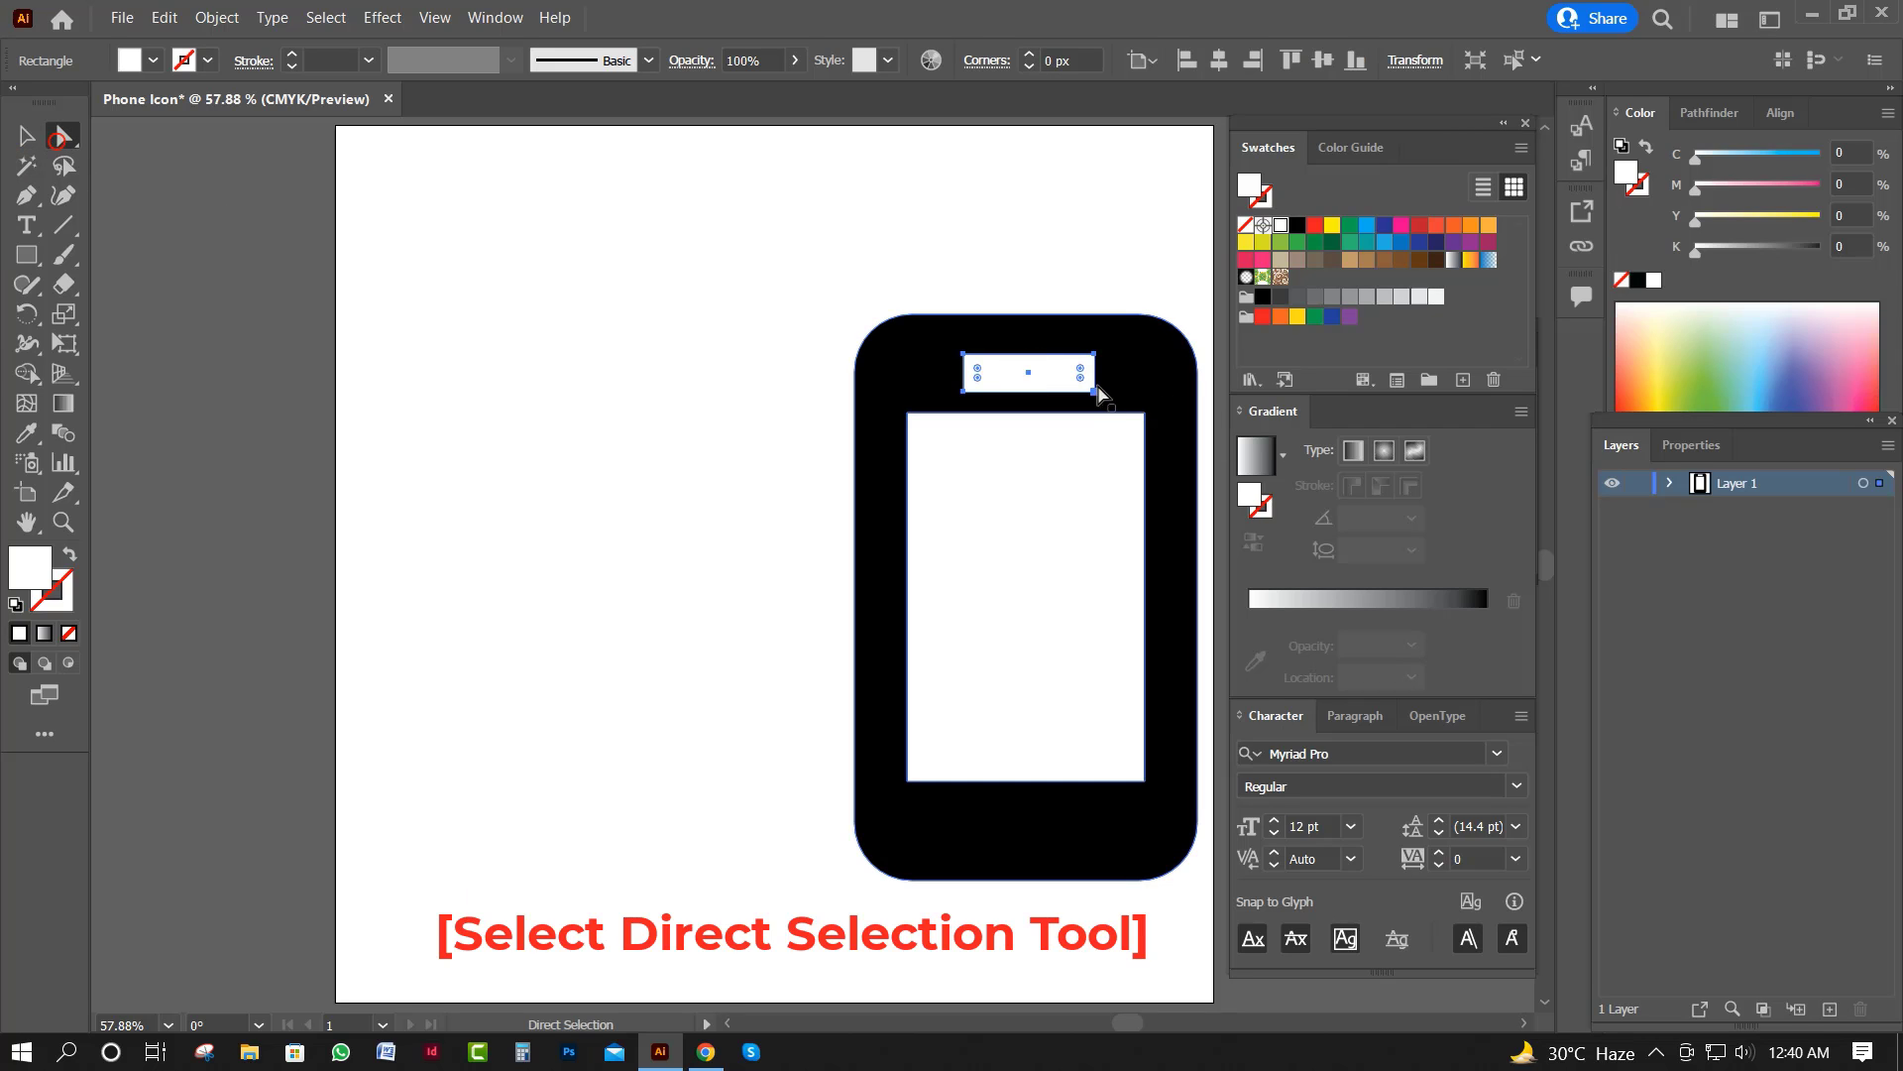
{"action": "left_click_drag", "start_coordinate": [1082, 369], "coordinate": [1045, 361]}
Shrink the white pill slightly and centre it horizontally with the phone body.
{"action": "left_click", "coordinate": [26, 136]}
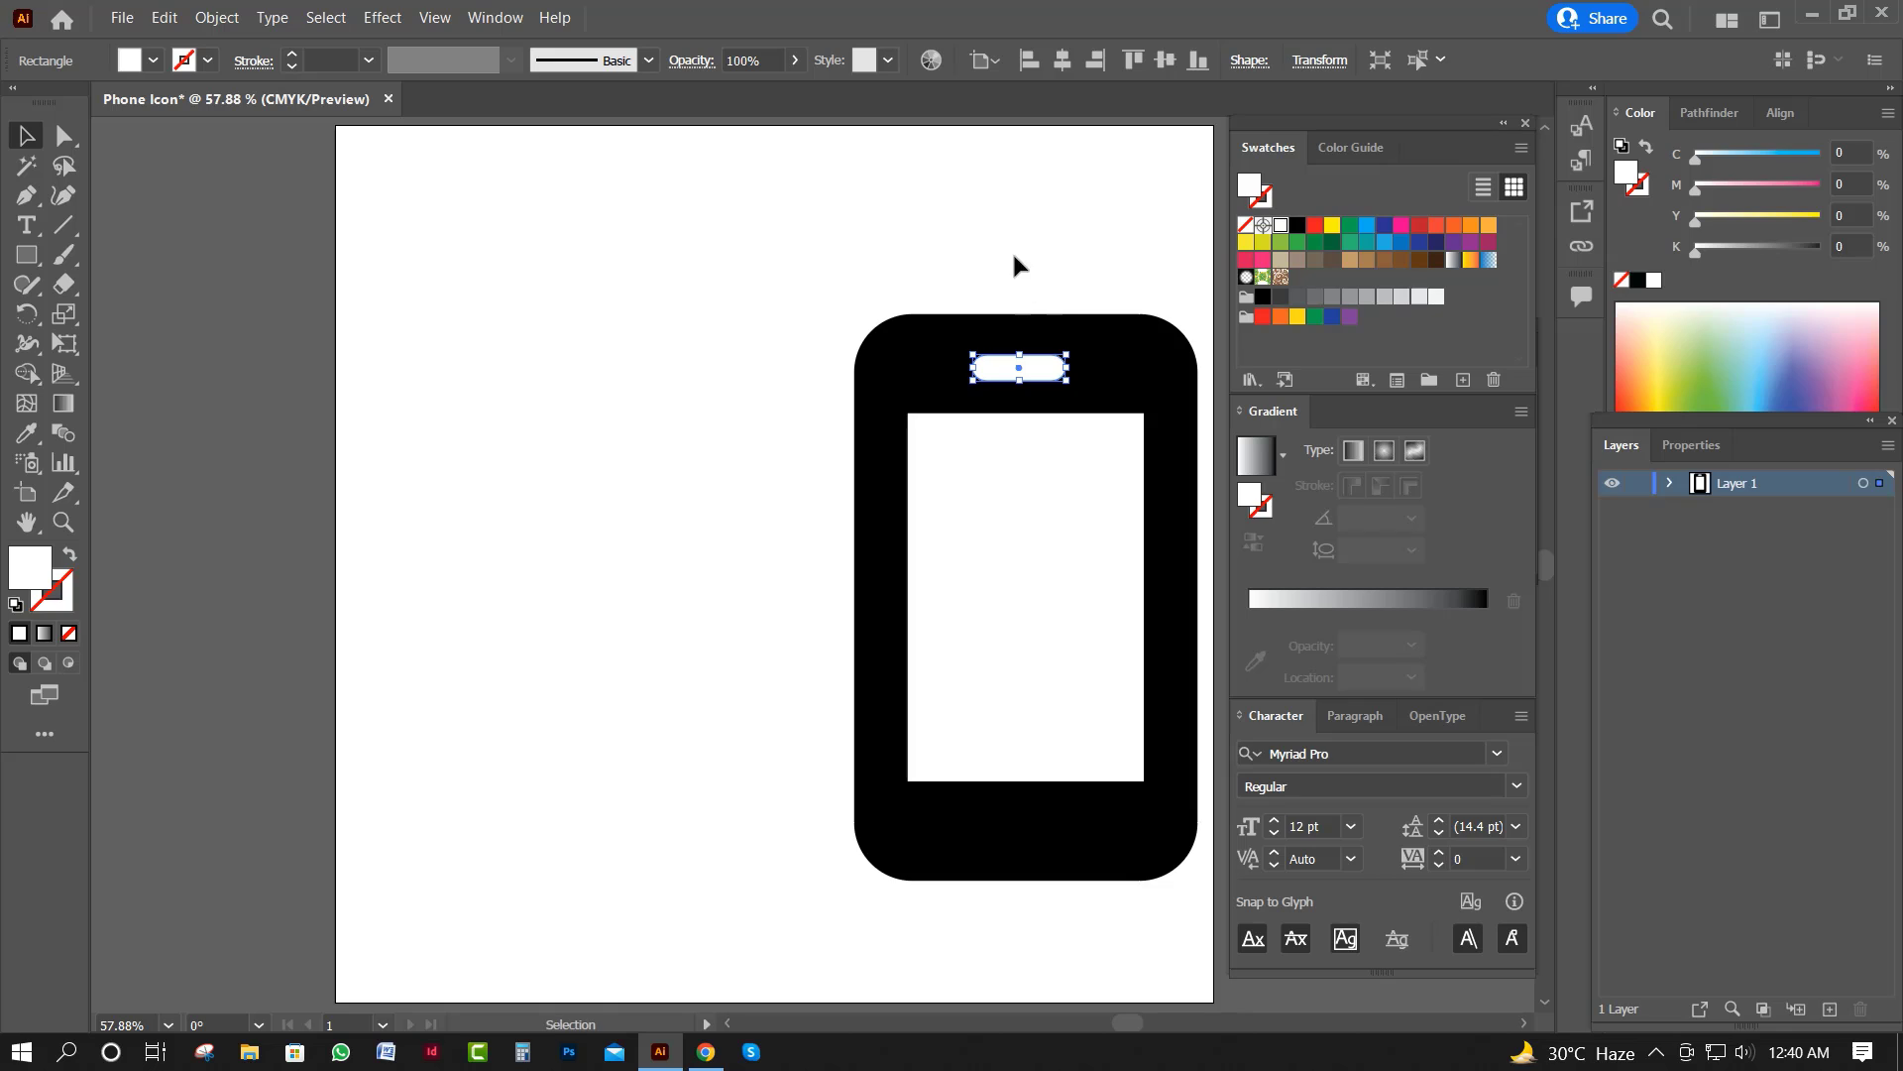
{"action": "key", "text": "ctrl+a"}
{"action": "left_click", "coordinate": [1062, 60]}
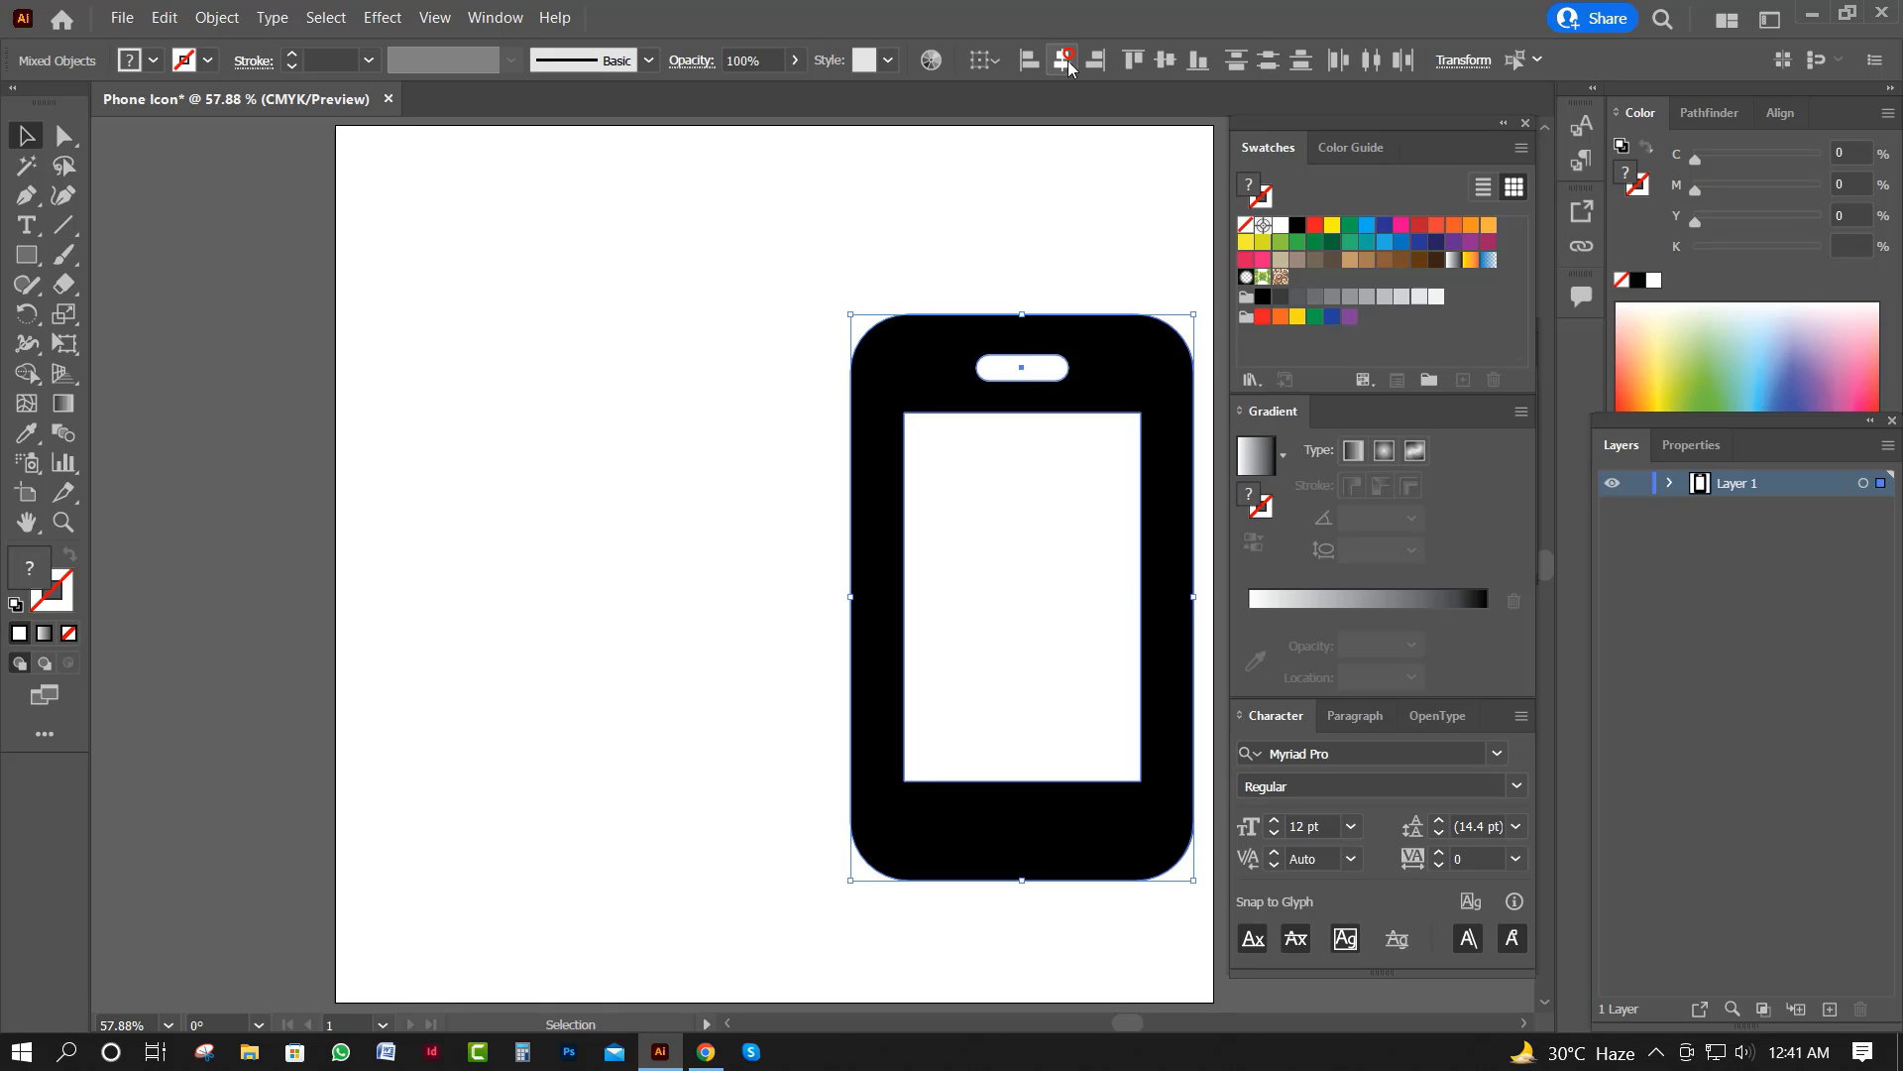
{"action": "left_click", "coordinate": [992, 196]}
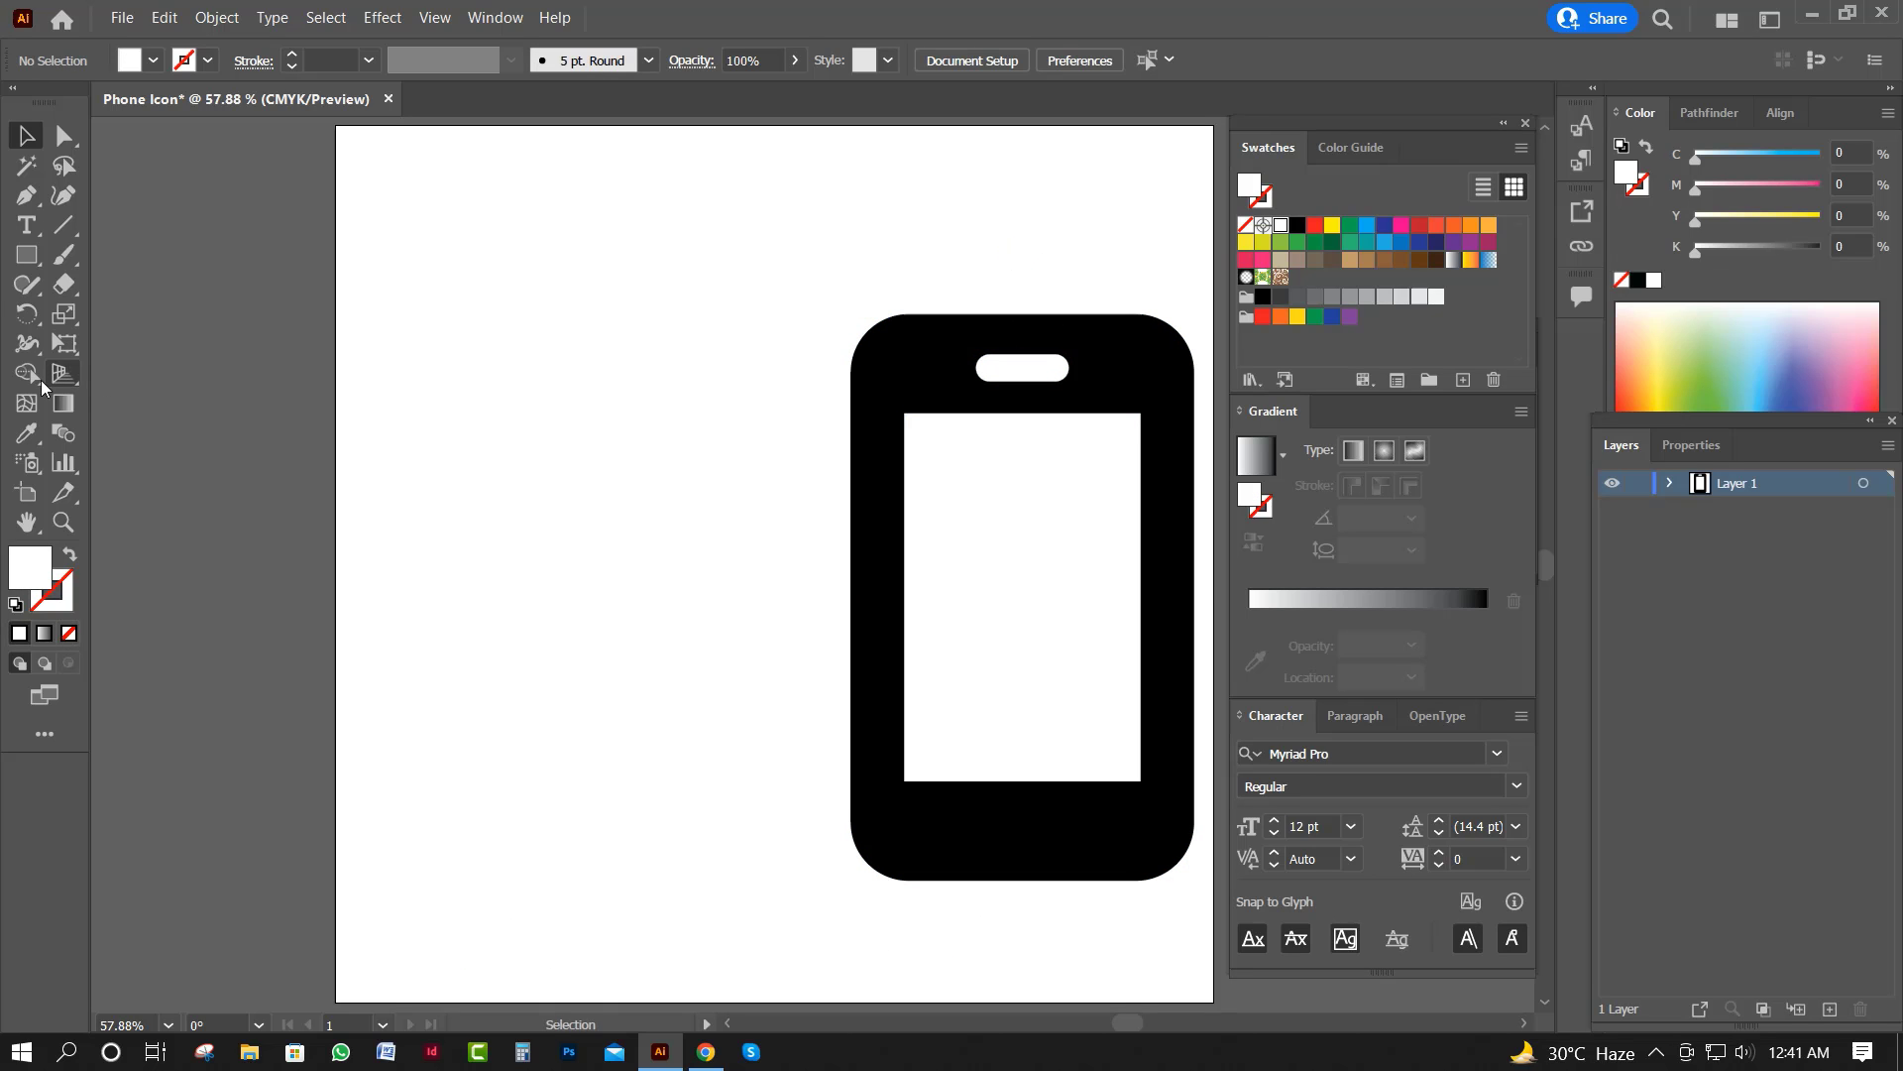
Draw a white home-button circle about 68 px in diameter on the phone body below the screen opening.
{"action": "left_click_drag", "start_coordinate": [27, 255], "coordinate": [90, 315]}
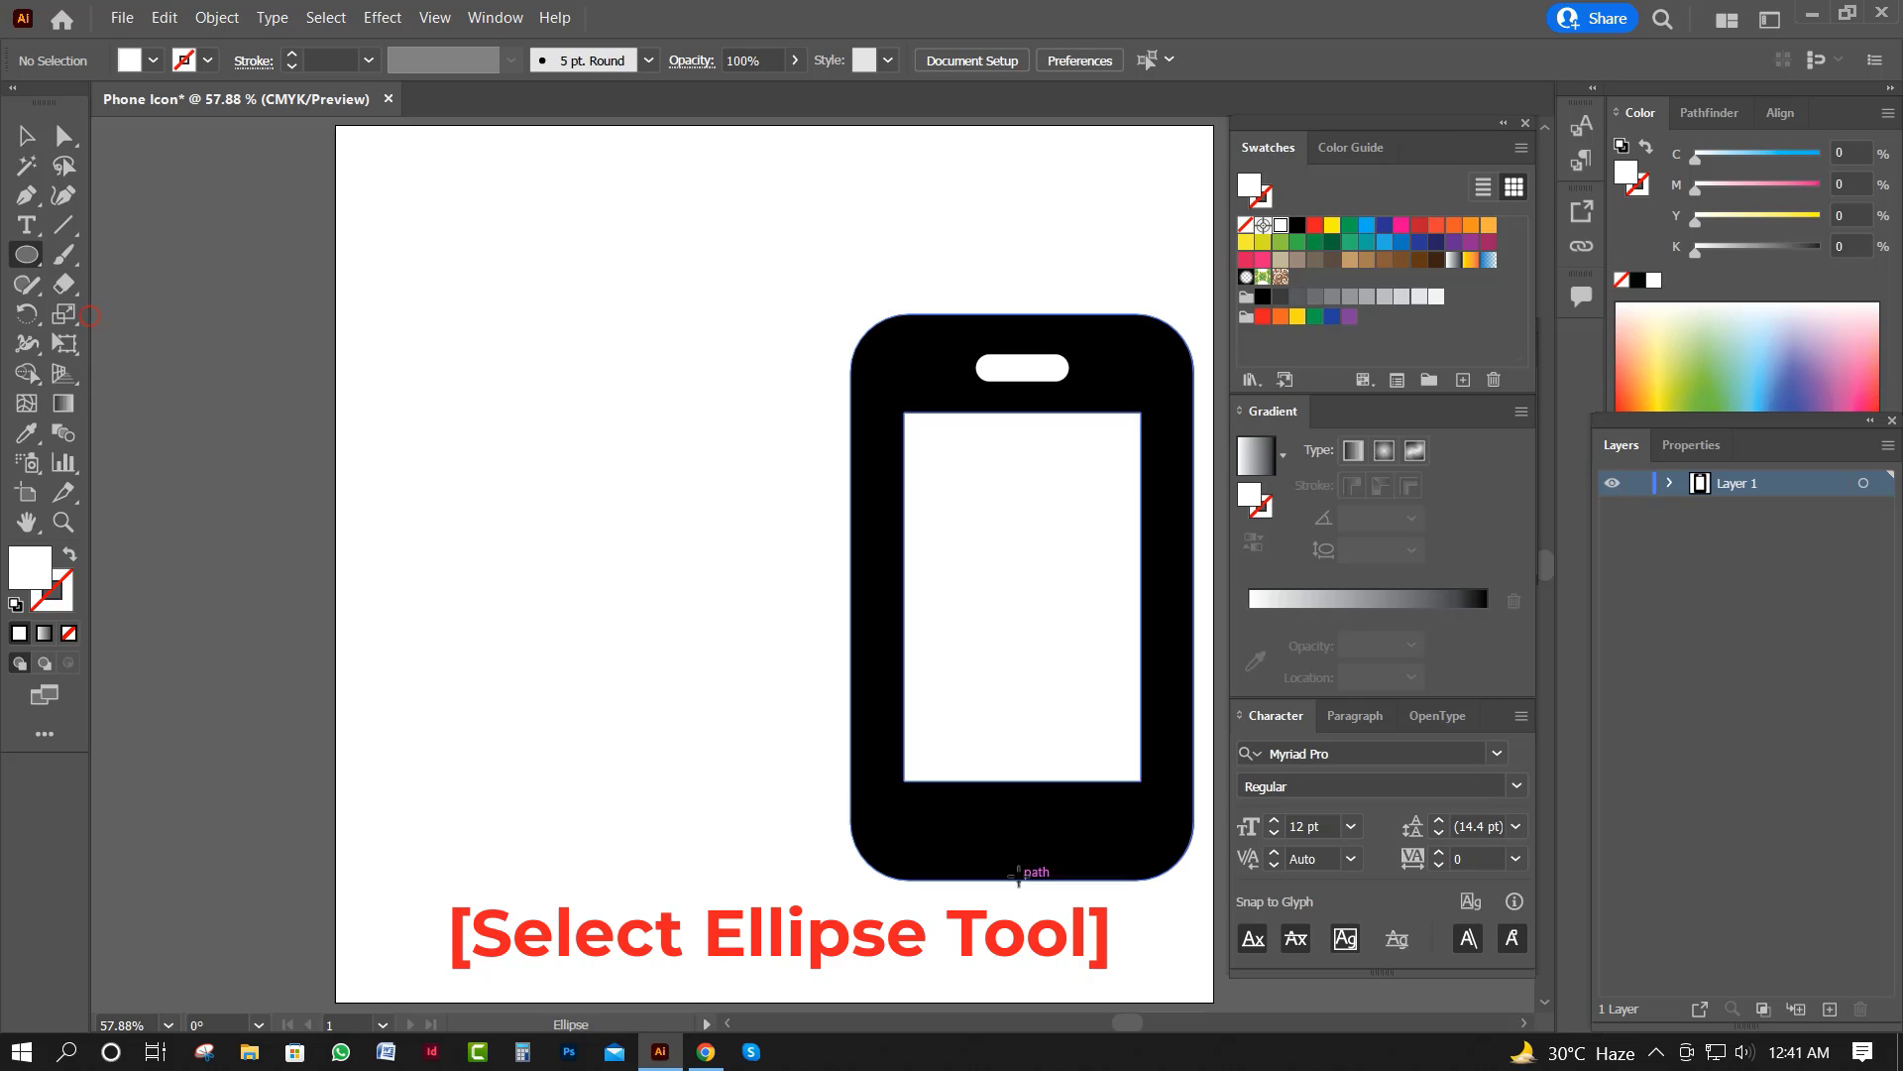
{"action": "left_click_drag", "start_coordinate": [1012, 821], "coordinate": [1055, 852]}
{"action": "key", "text": "v"}
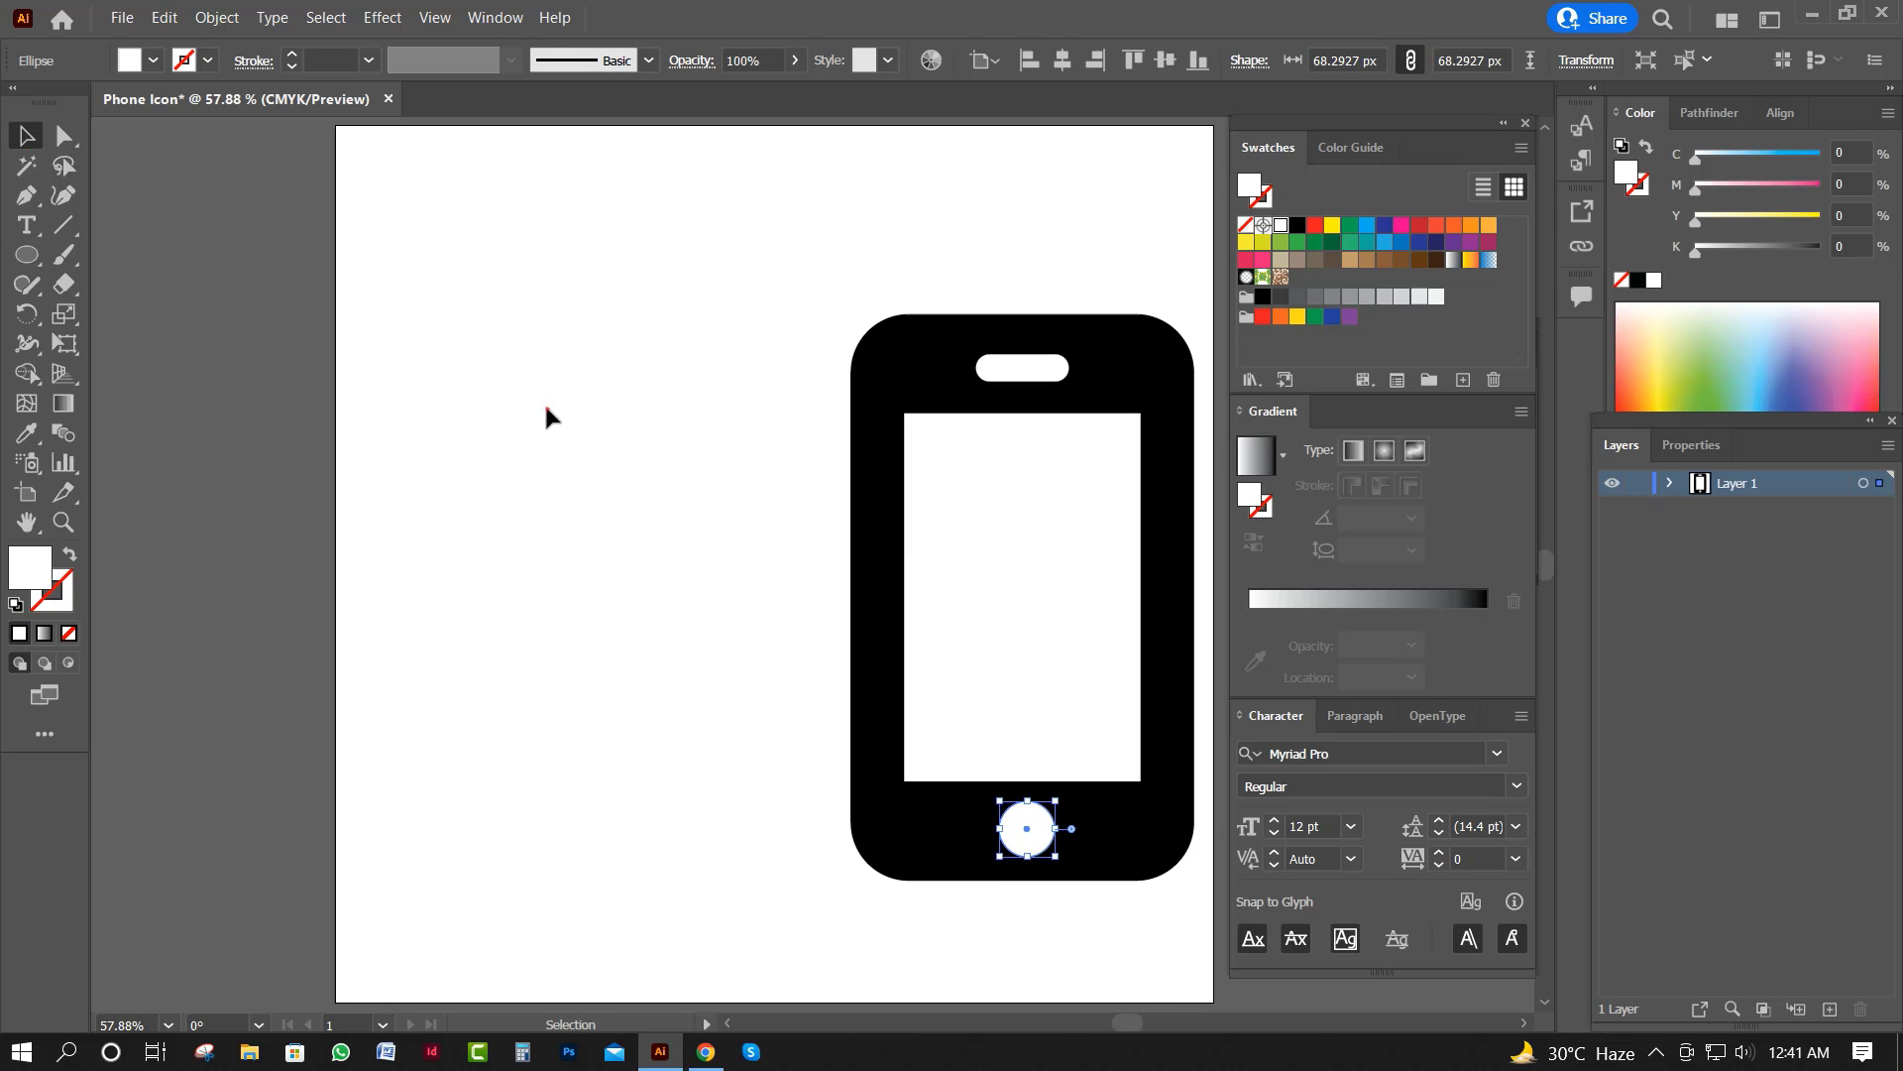
{"action": "left_click", "coordinate": [545, 401]}
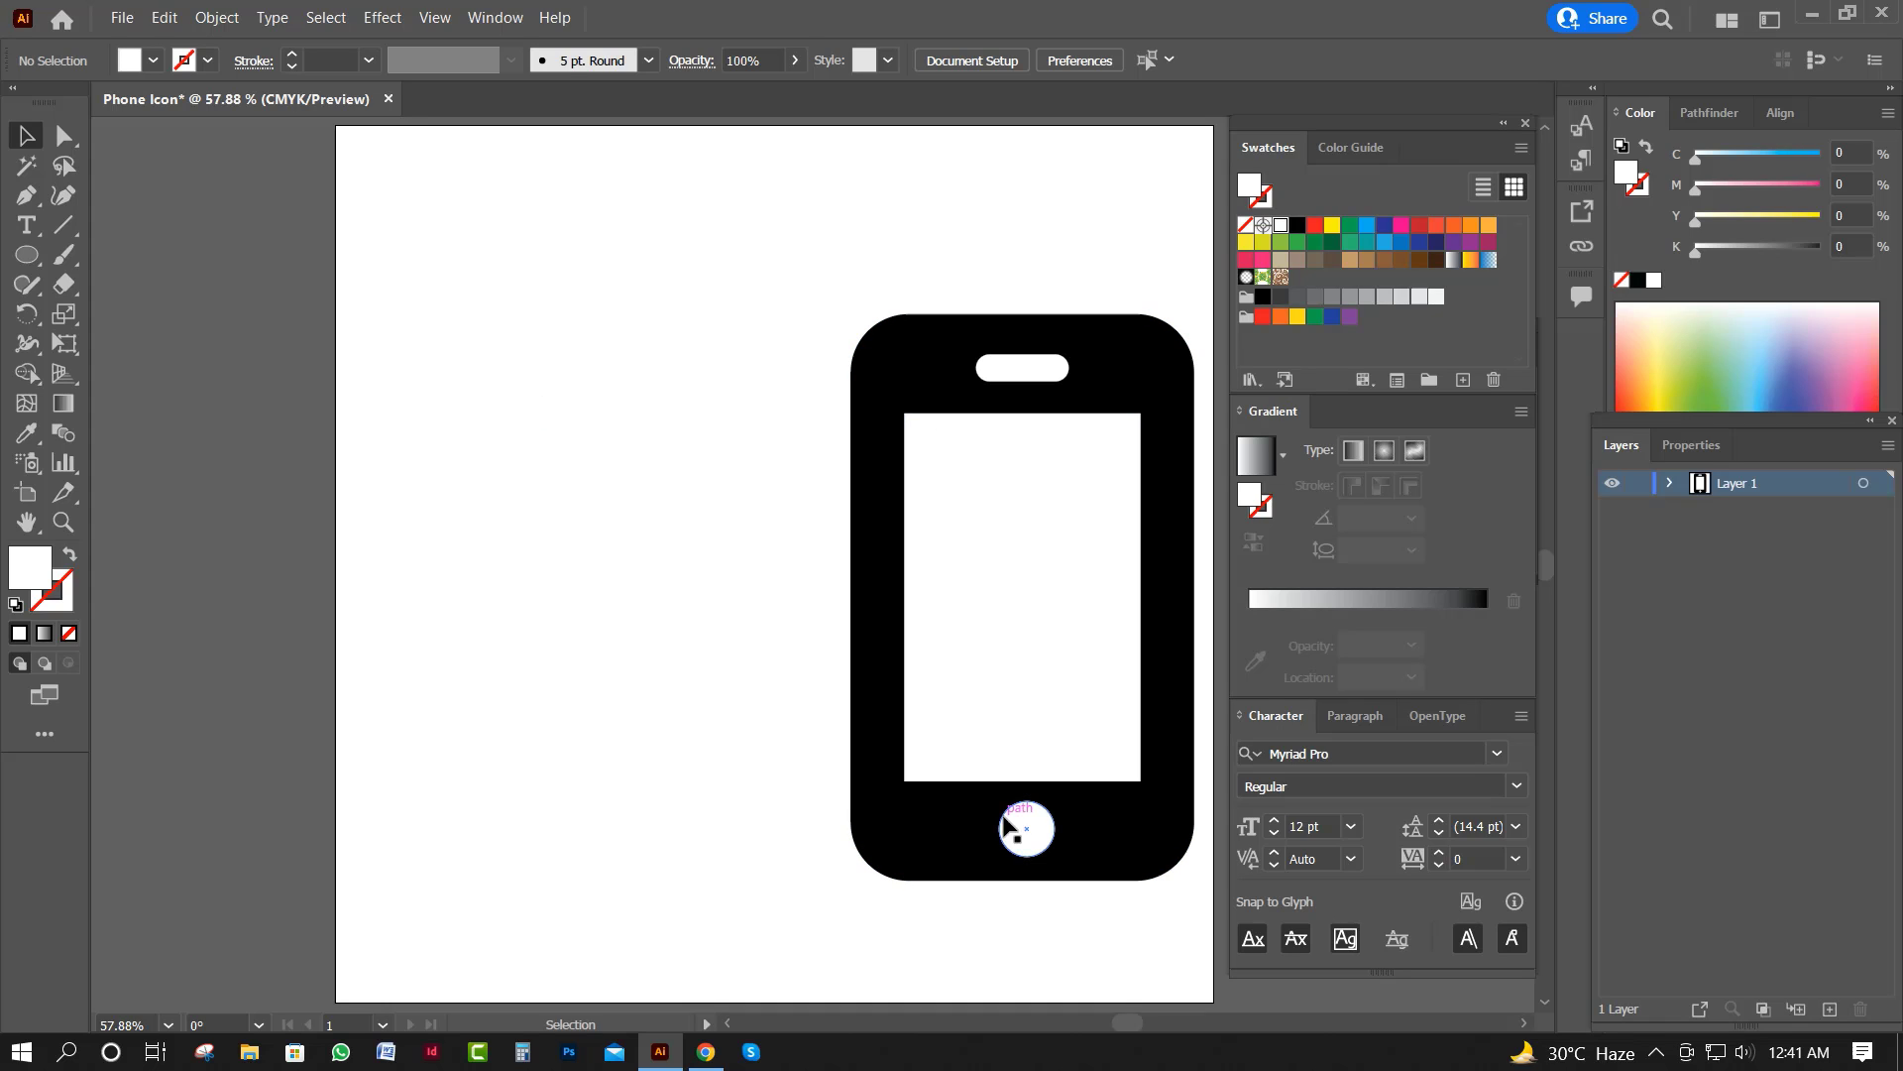
Place a smaller copy of the home-button circle to the left of the white pill and align the two on their vertical centres.
{"action": "left_click", "coordinate": [1030, 831]}
{"action": "left_click_drag", "start_coordinate": [1031, 838], "coordinate": [952, 377]}
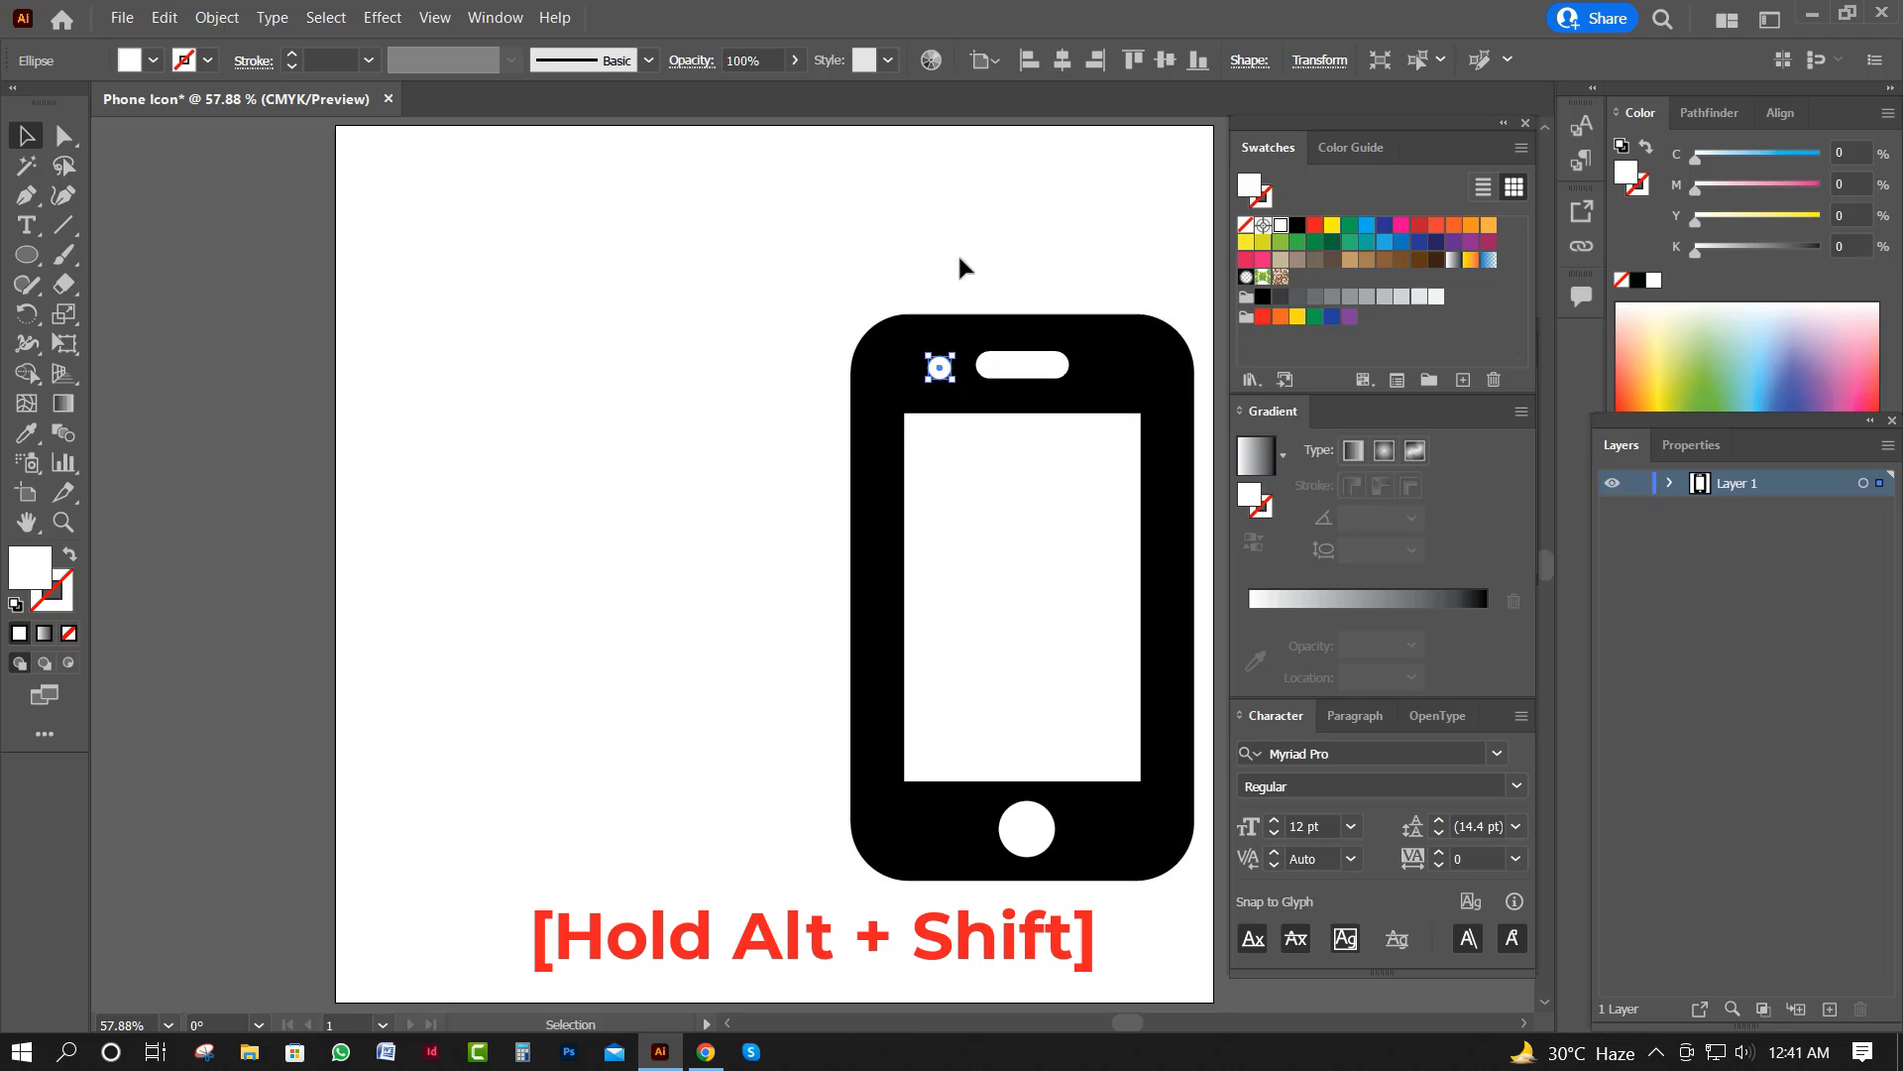
{"action": "left_click", "coordinate": [1012, 362], "text": "shift"}
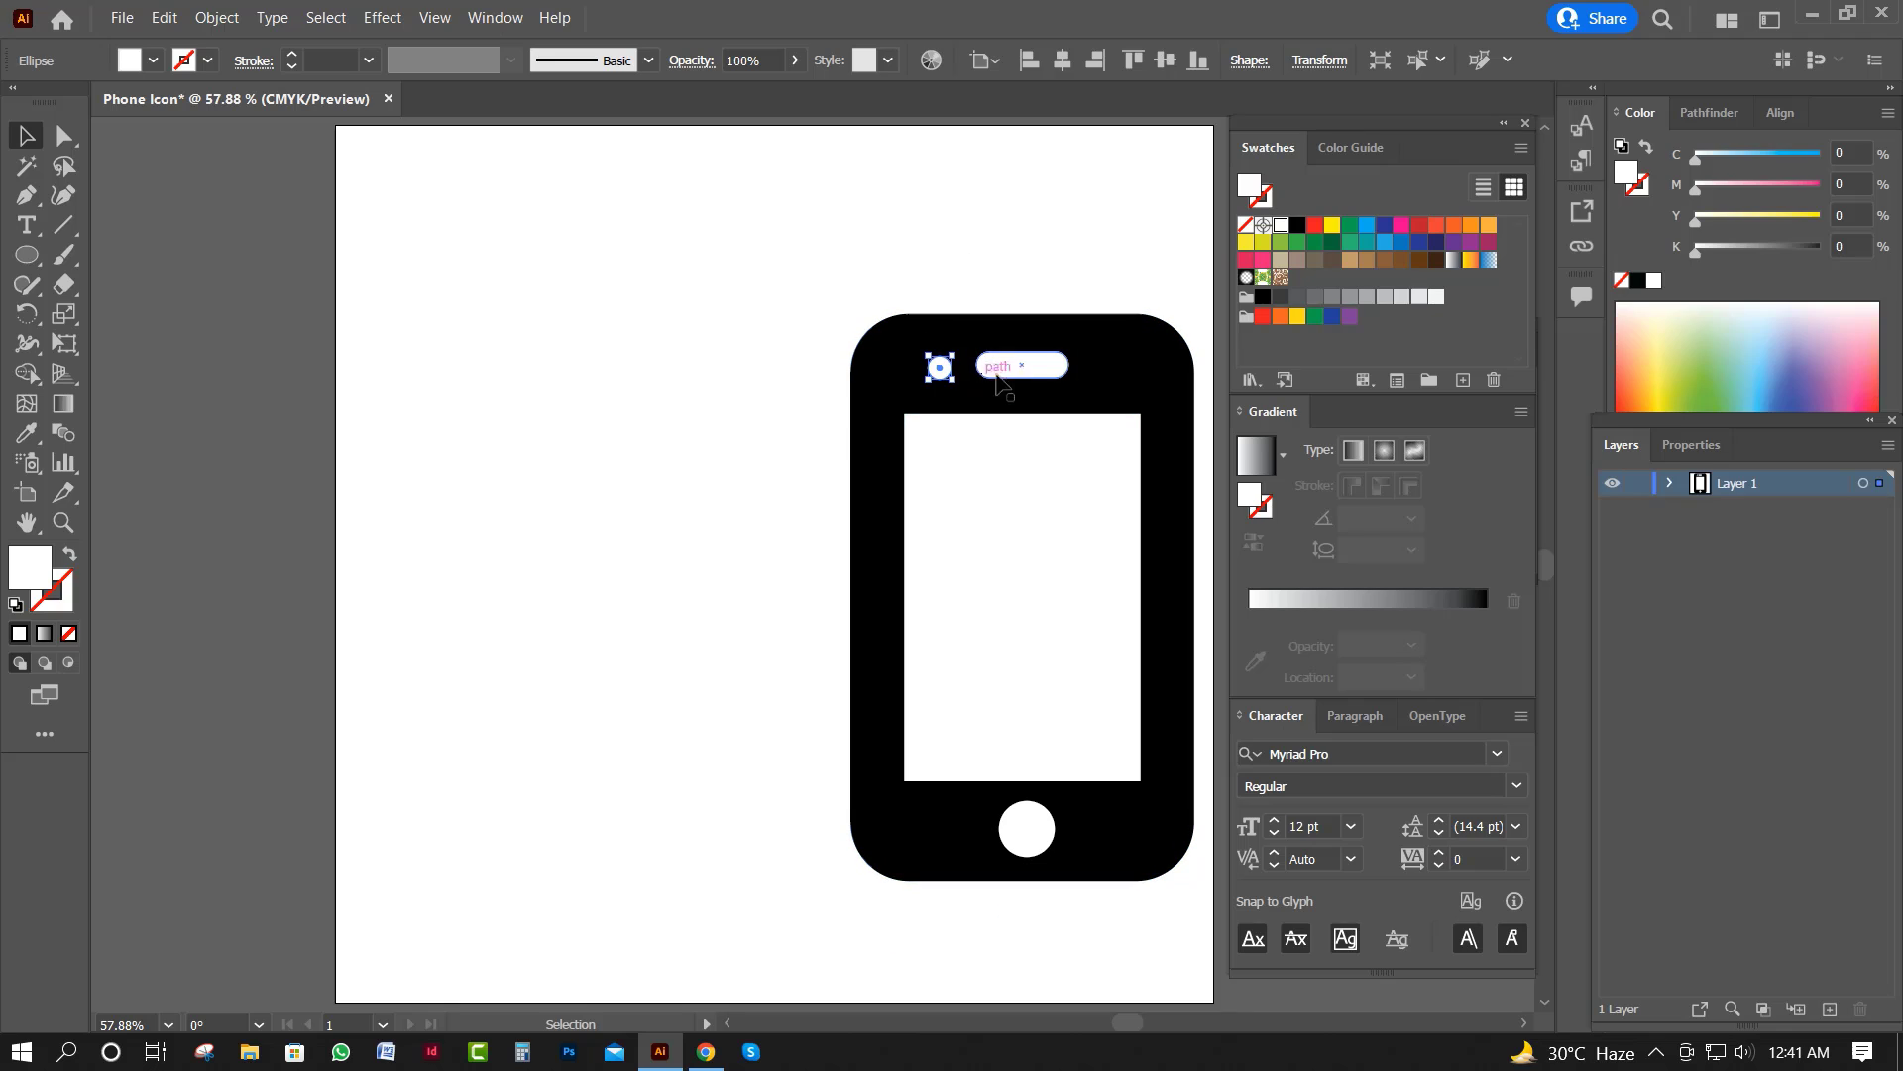
{"action": "left_click", "coordinate": [1165, 60]}
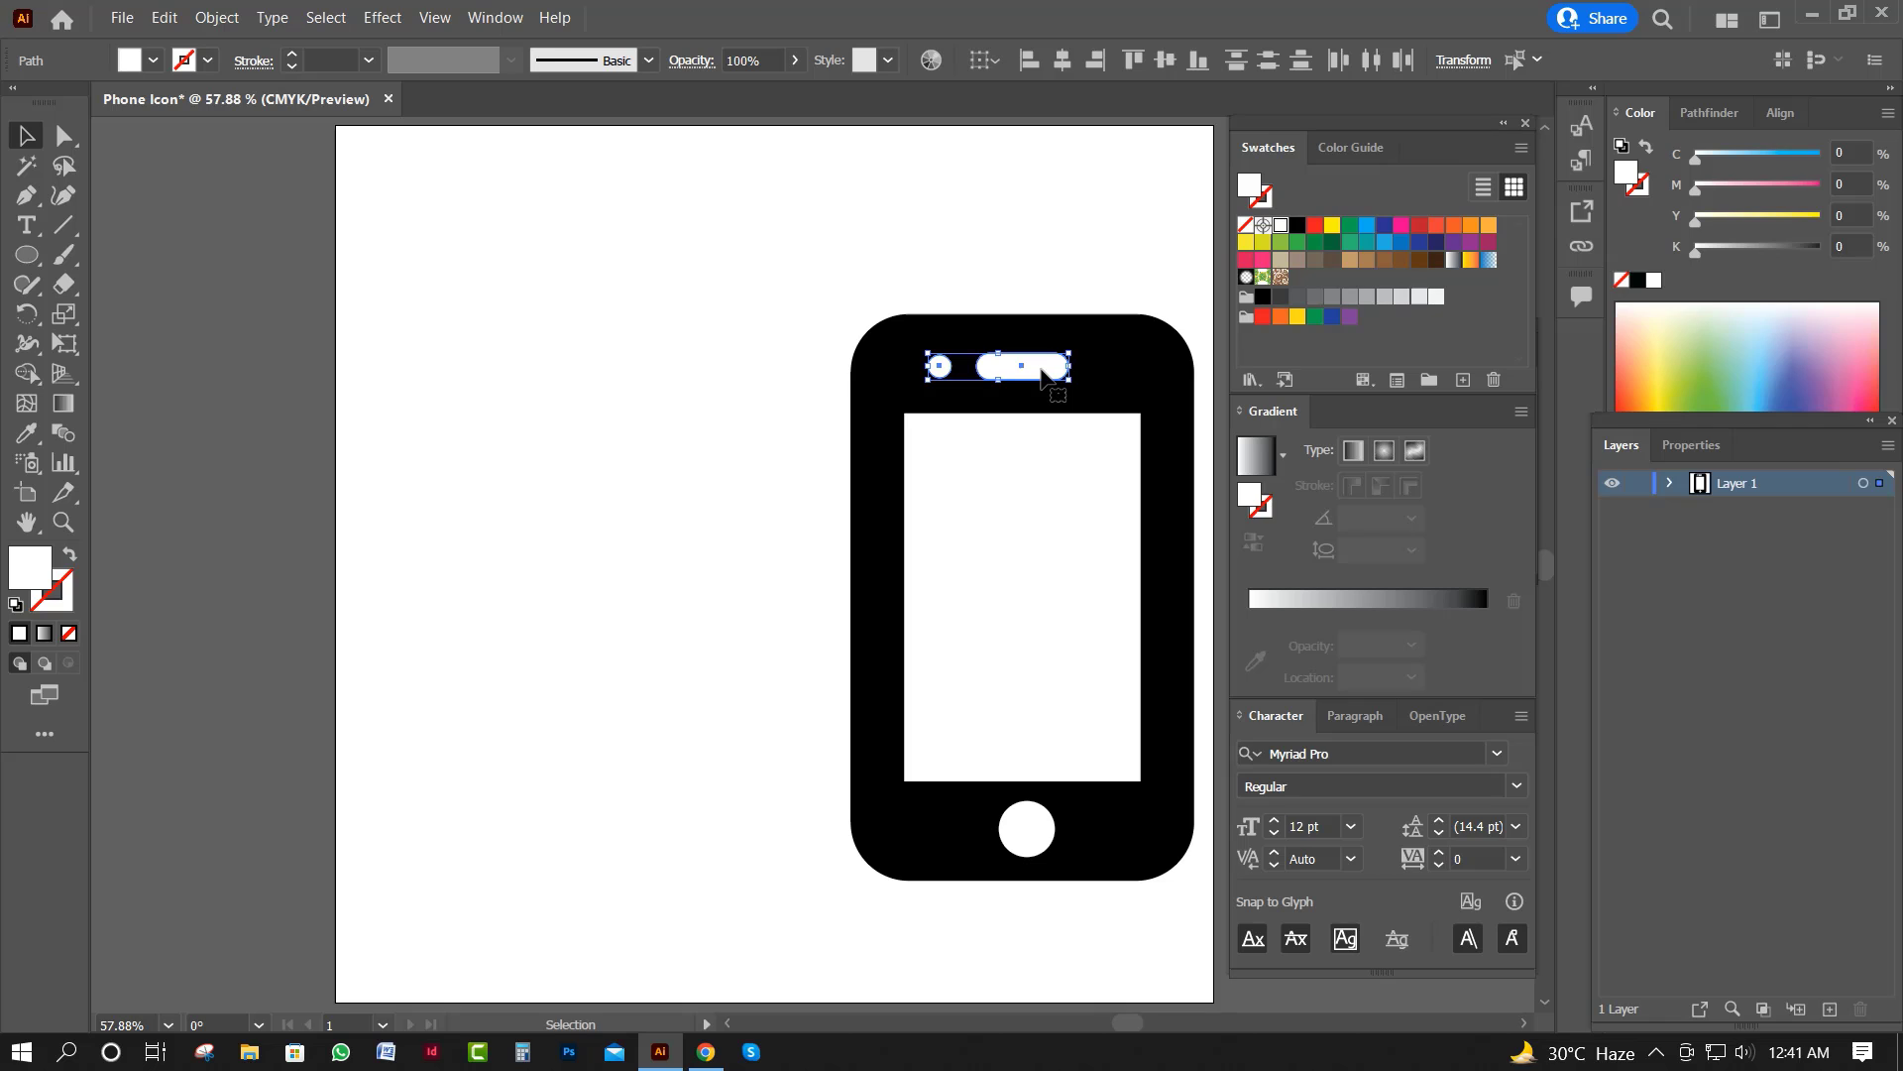
{"action": "left_click", "coordinate": [1005, 266]}
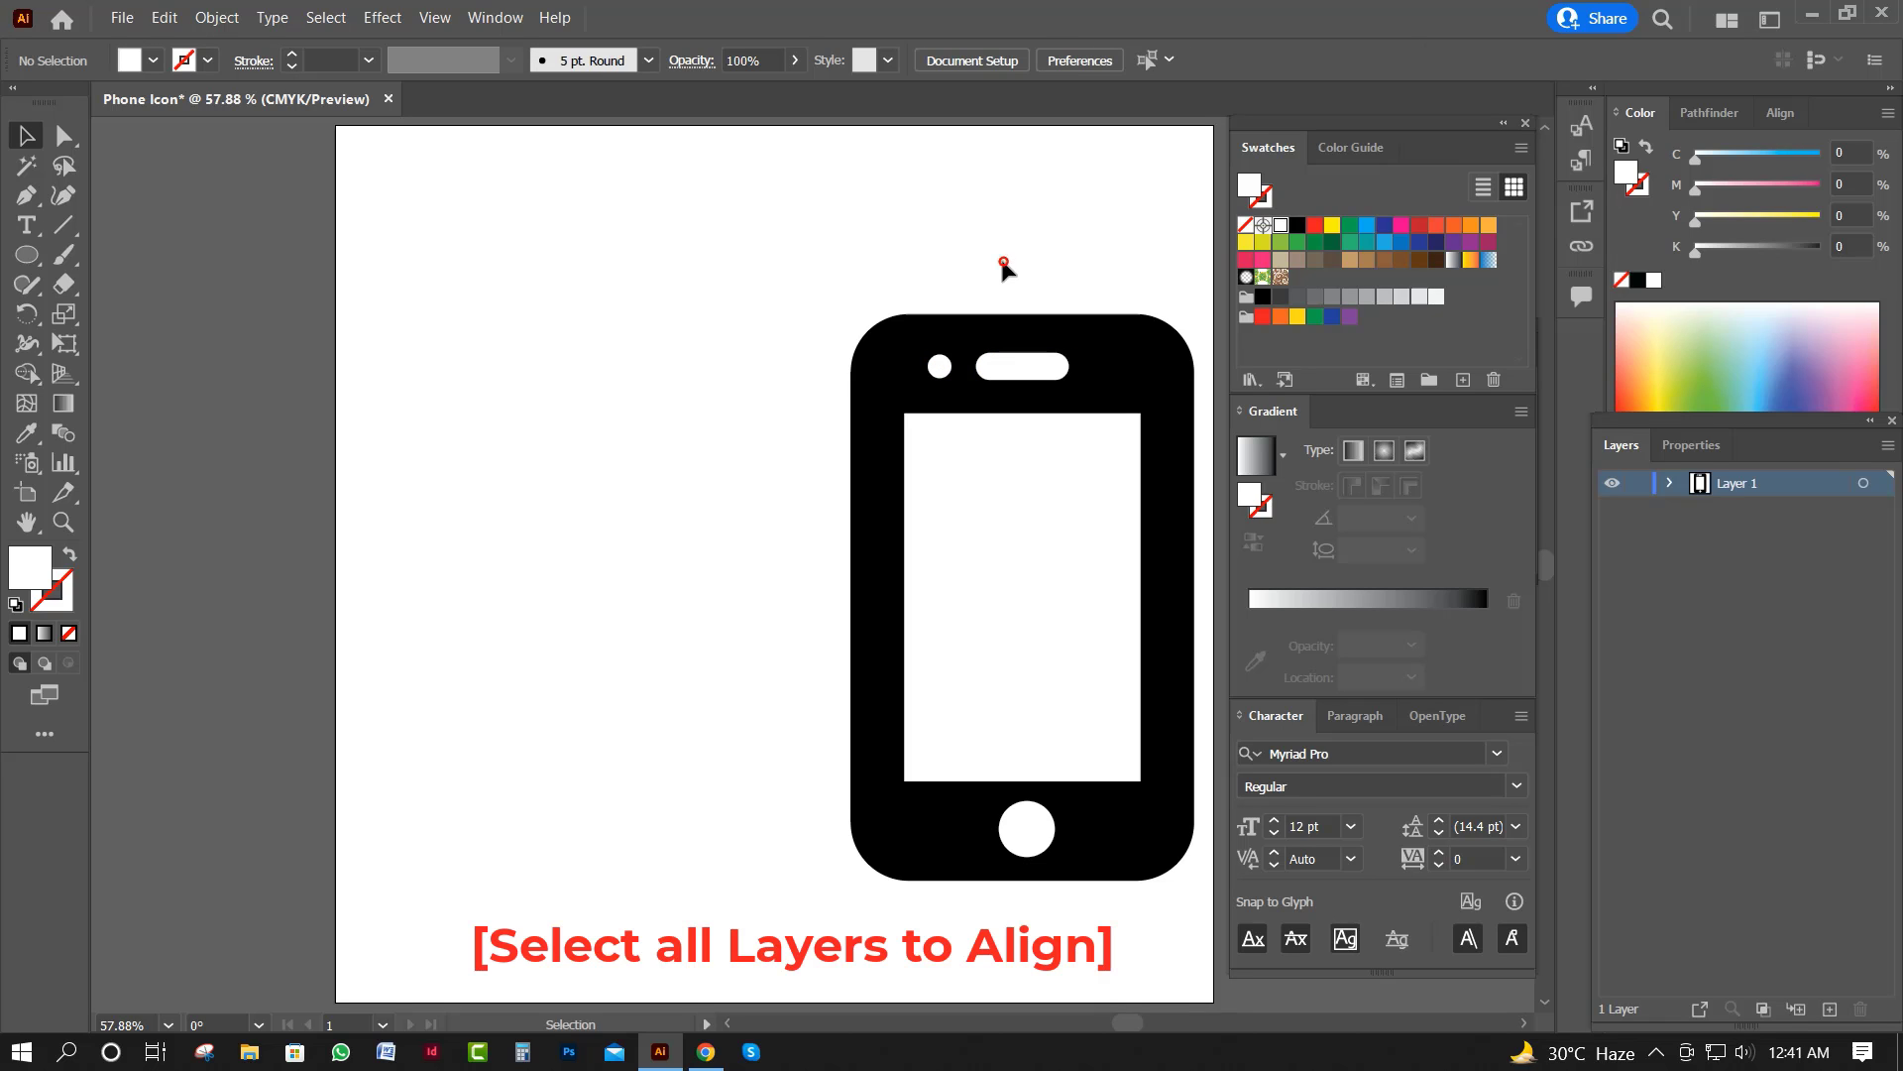
Align the phone body, the white pill and the home-button circle on their horizontal centres, leaving out the small camera circle.
{"action": "left_click", "coordinate": [1021, 368]}
{"action": "left_click_drag", "start_coordinate": [998, 270], "coordinate": [1055, 892]}
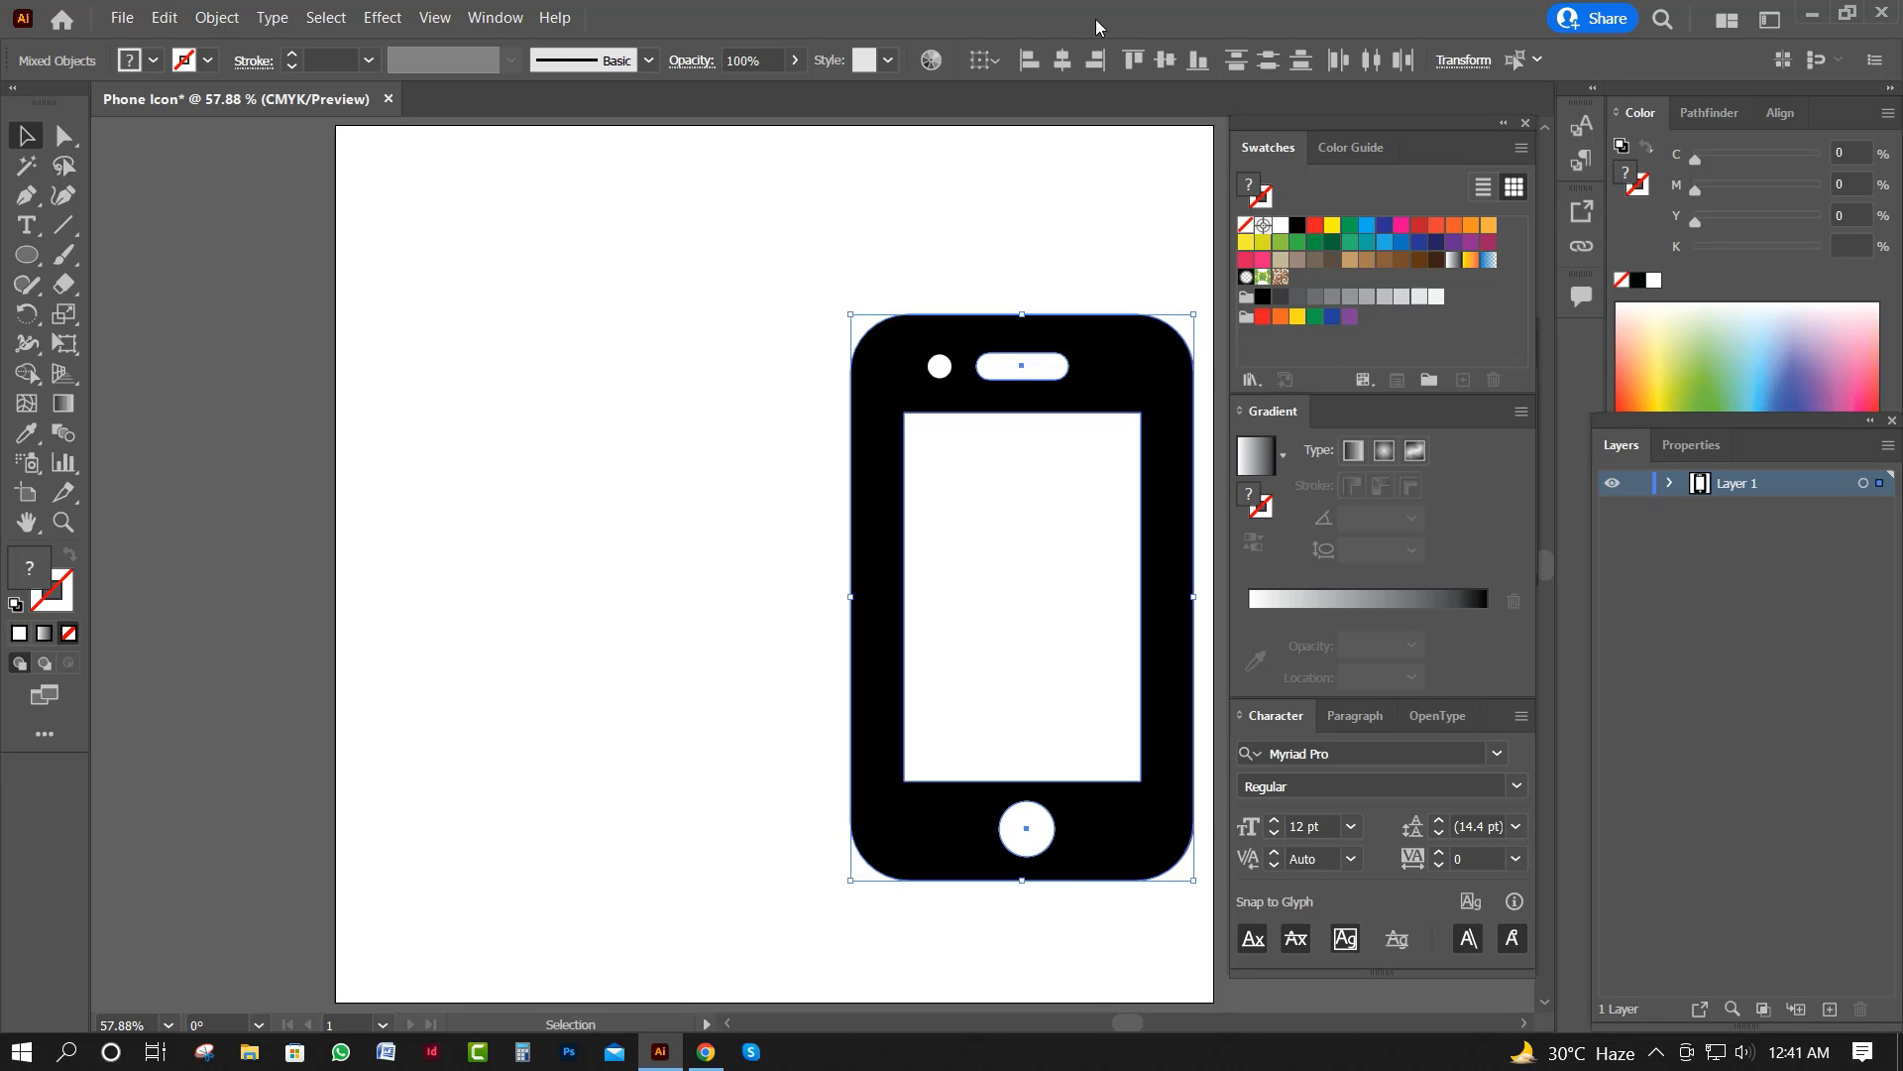
{"action": "left_click", "coordinate": [1066, 61]}
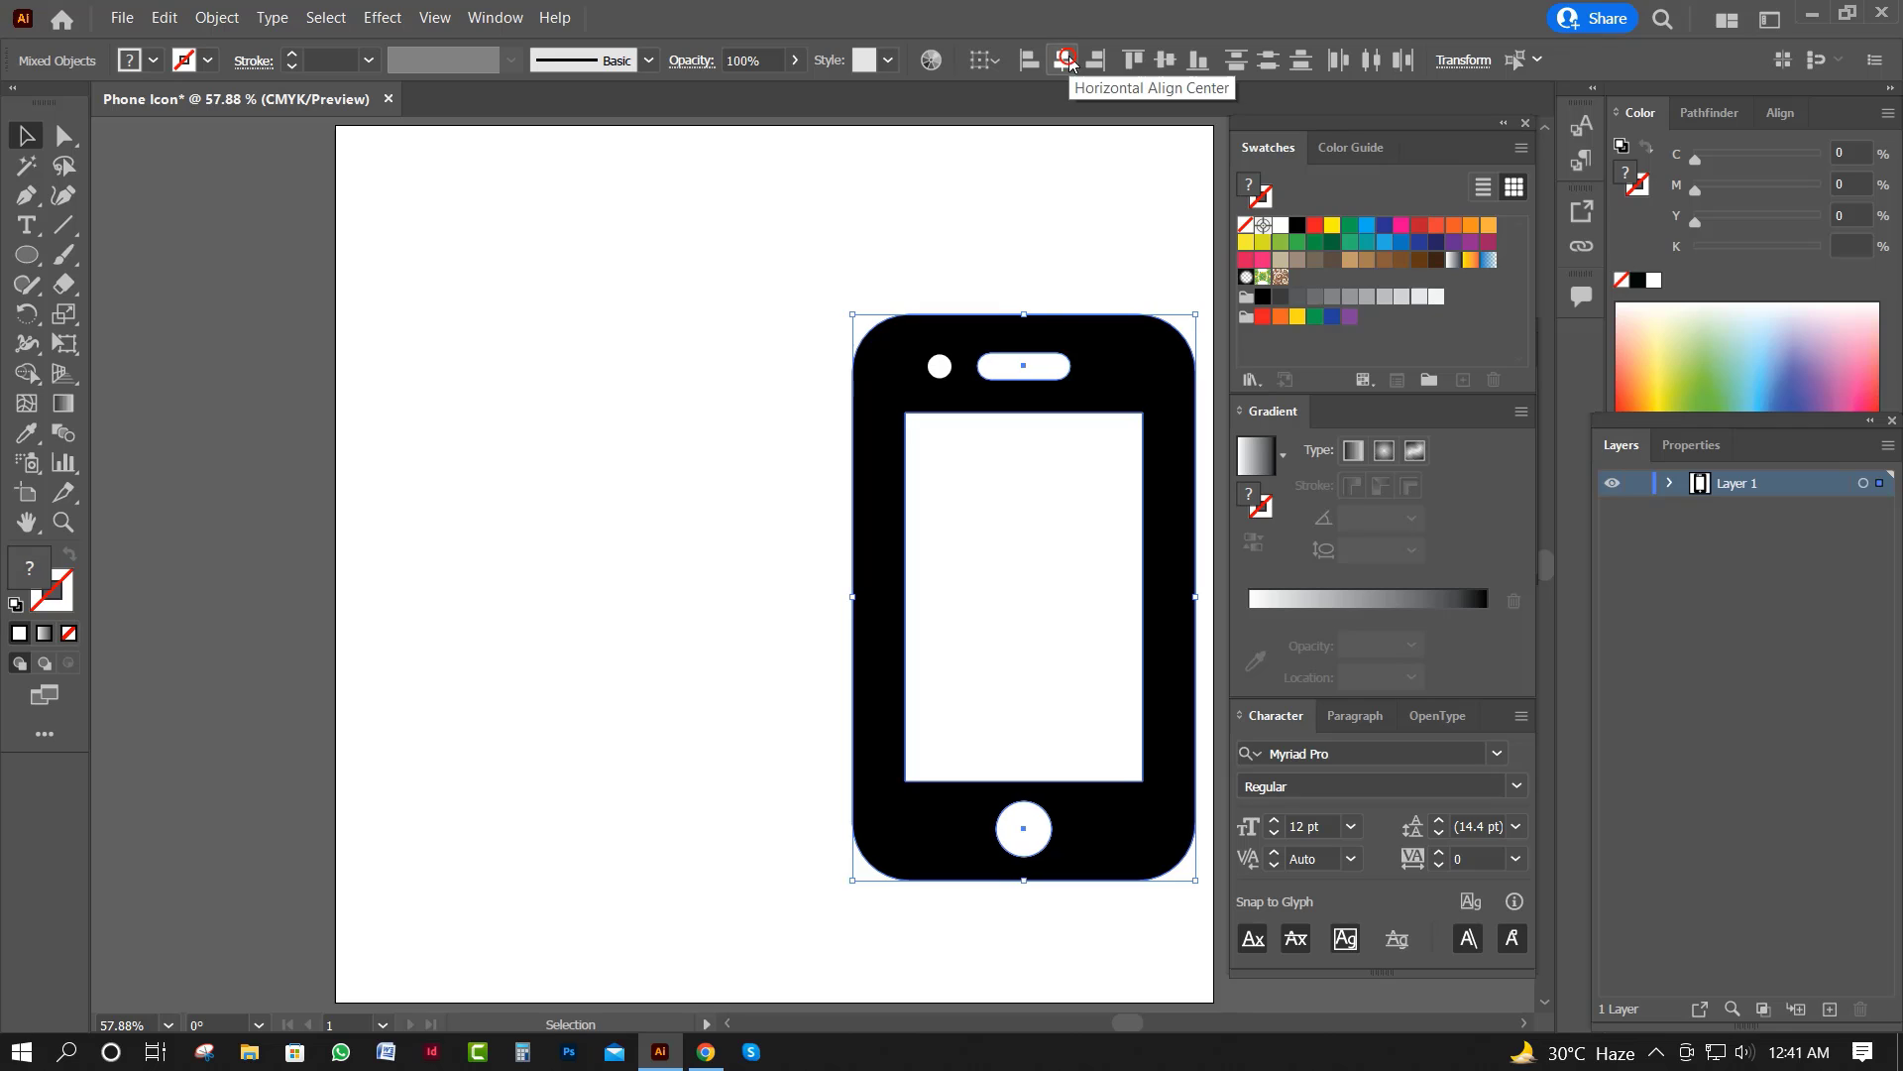
{"action": "left_click", "coordinate": [1039, 175]}
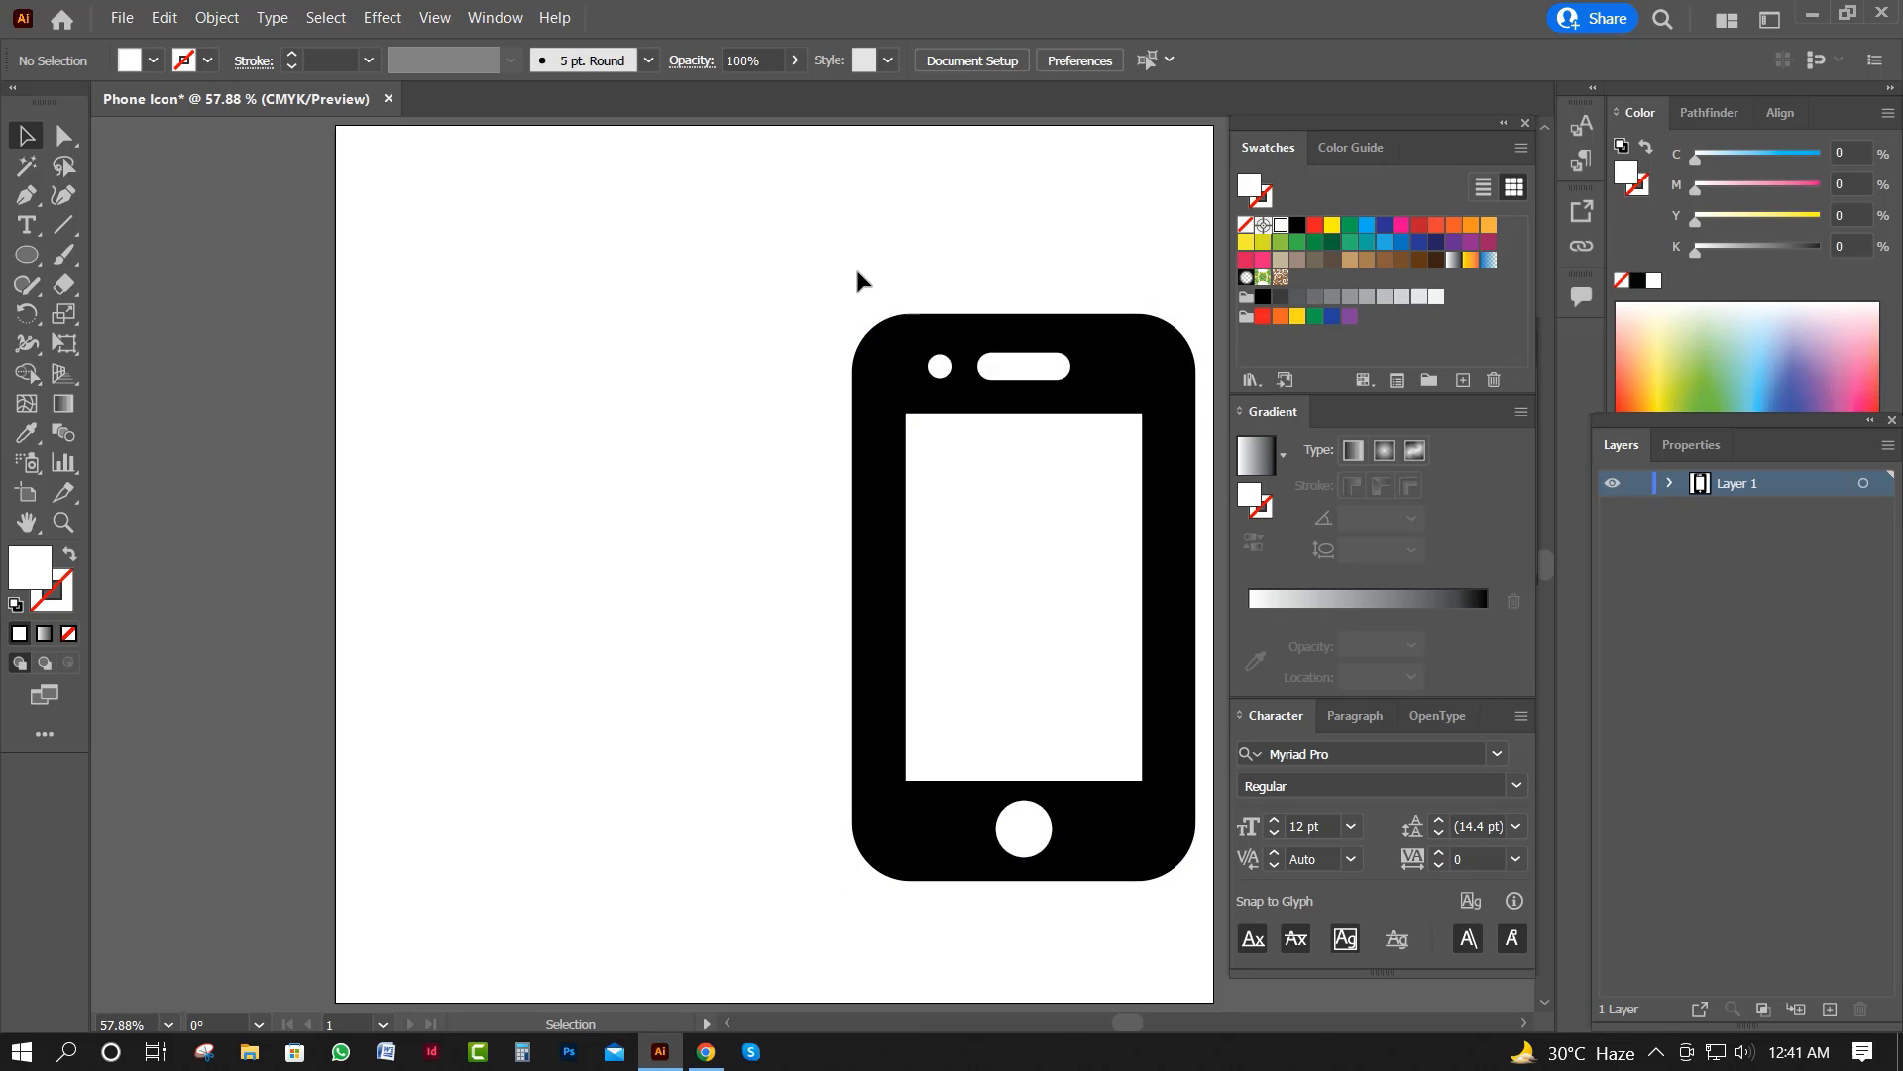
Cut the camera circle, pill and home button out of the phone body with the Shape Builder and move the phone icon slightly upward.
{"action": "left_click_drag", "start_coordinate": [994, 570], "coordinate": [1098, 897]}
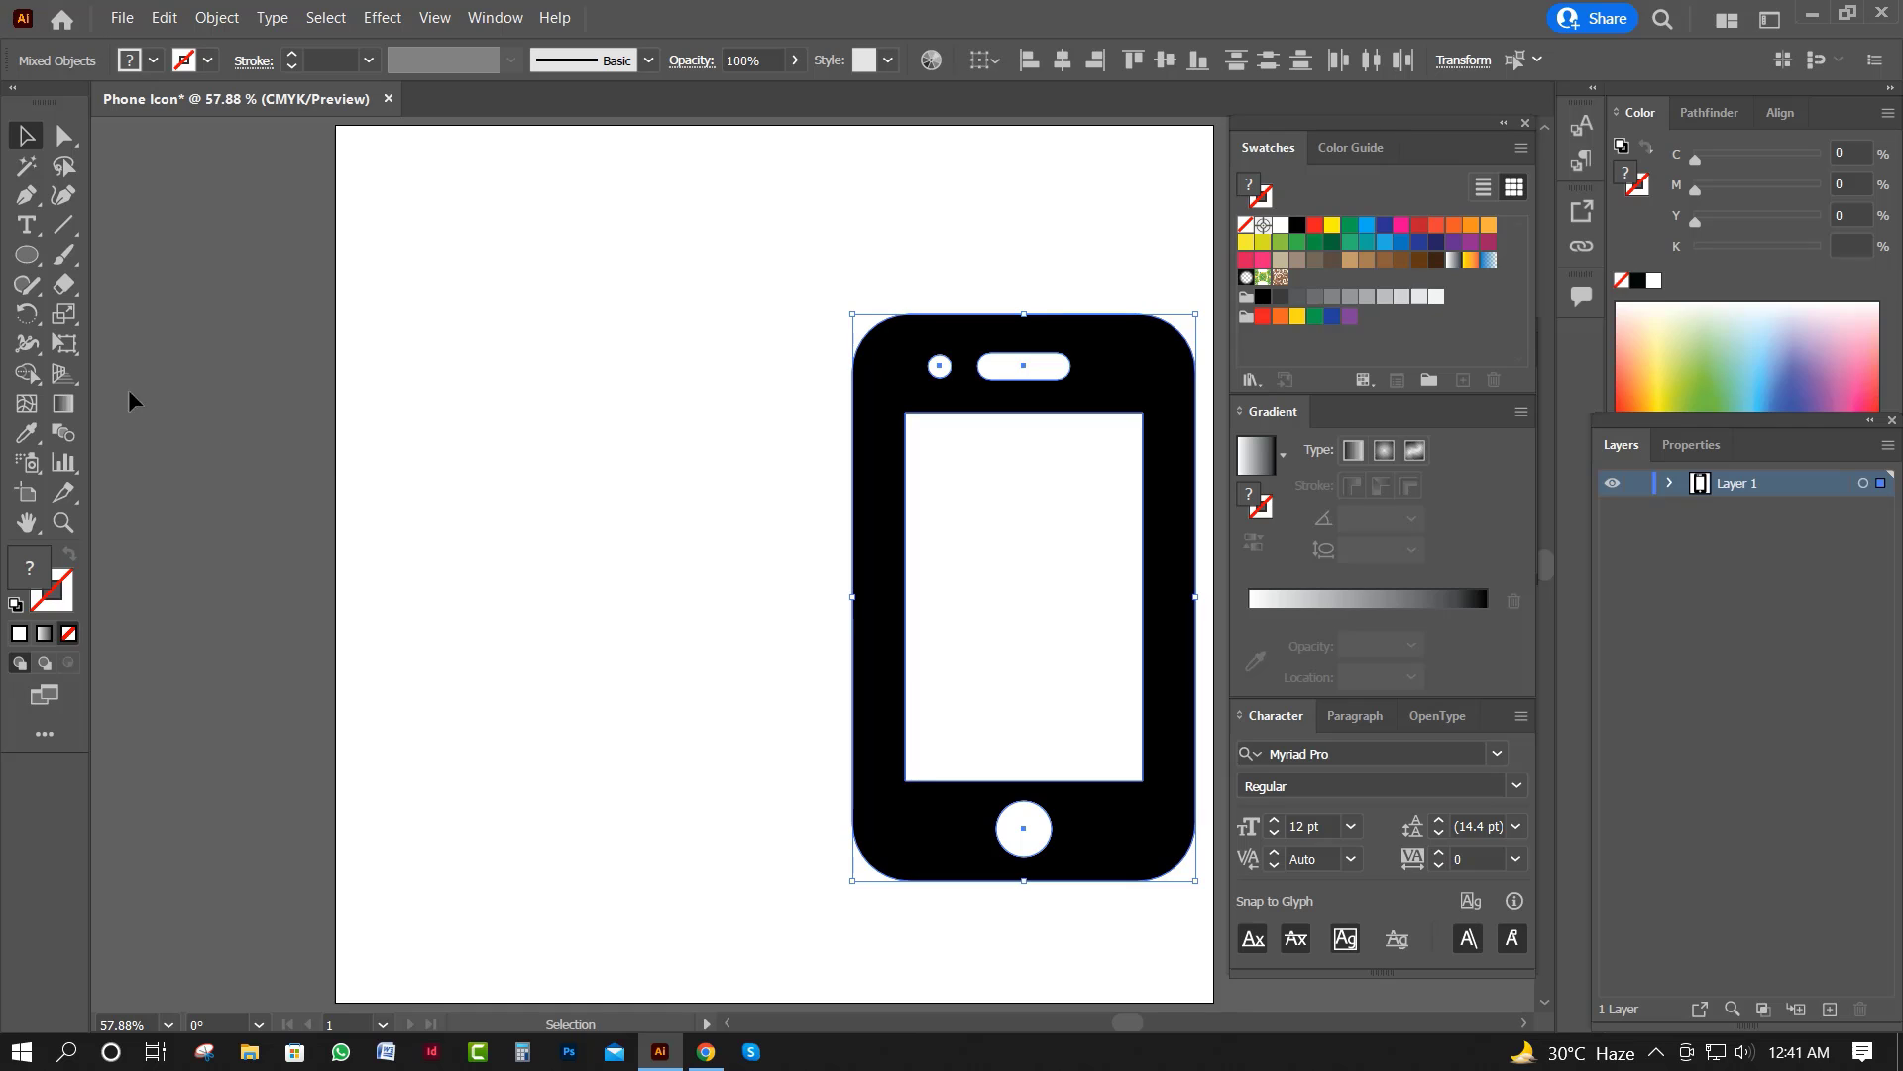
{"action": "left_click", "coordinate": [27, 373]}
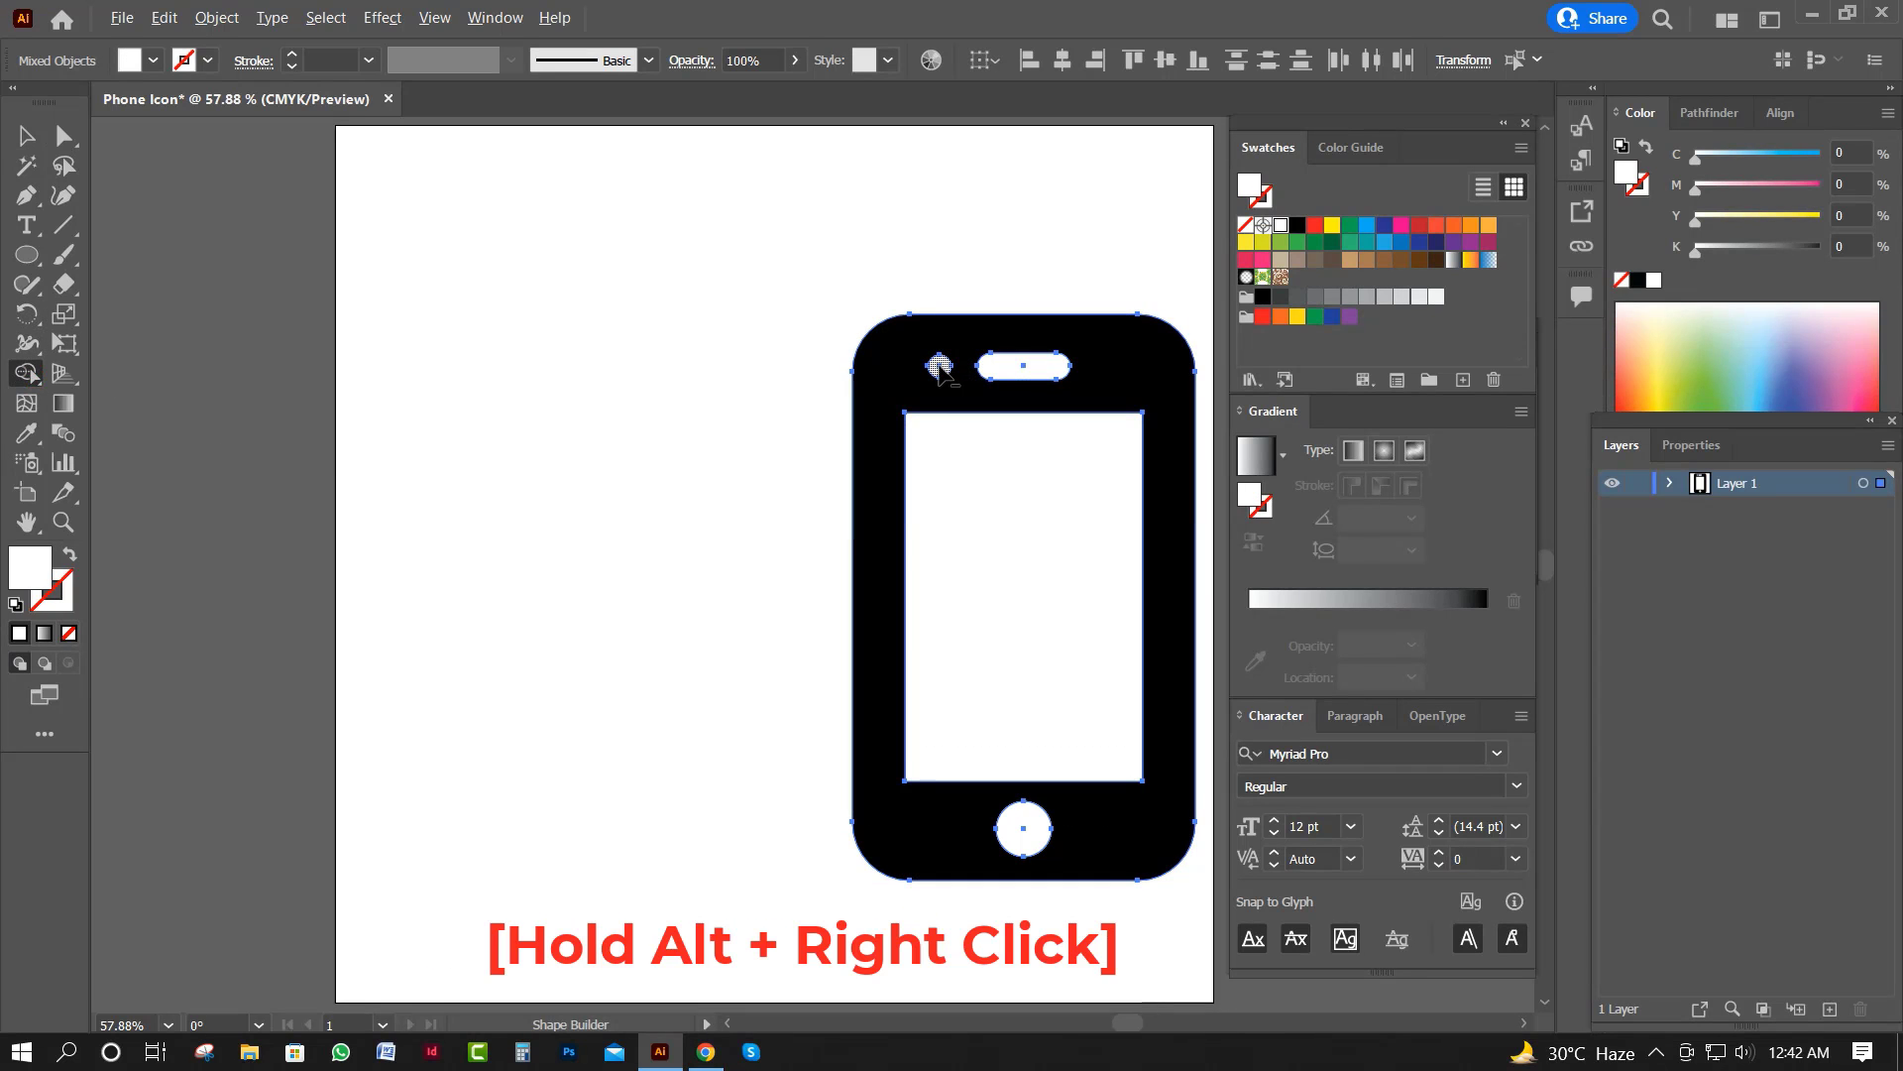
{"action": "left_click", "coordinate": [1027, 829], "text": "alt"}
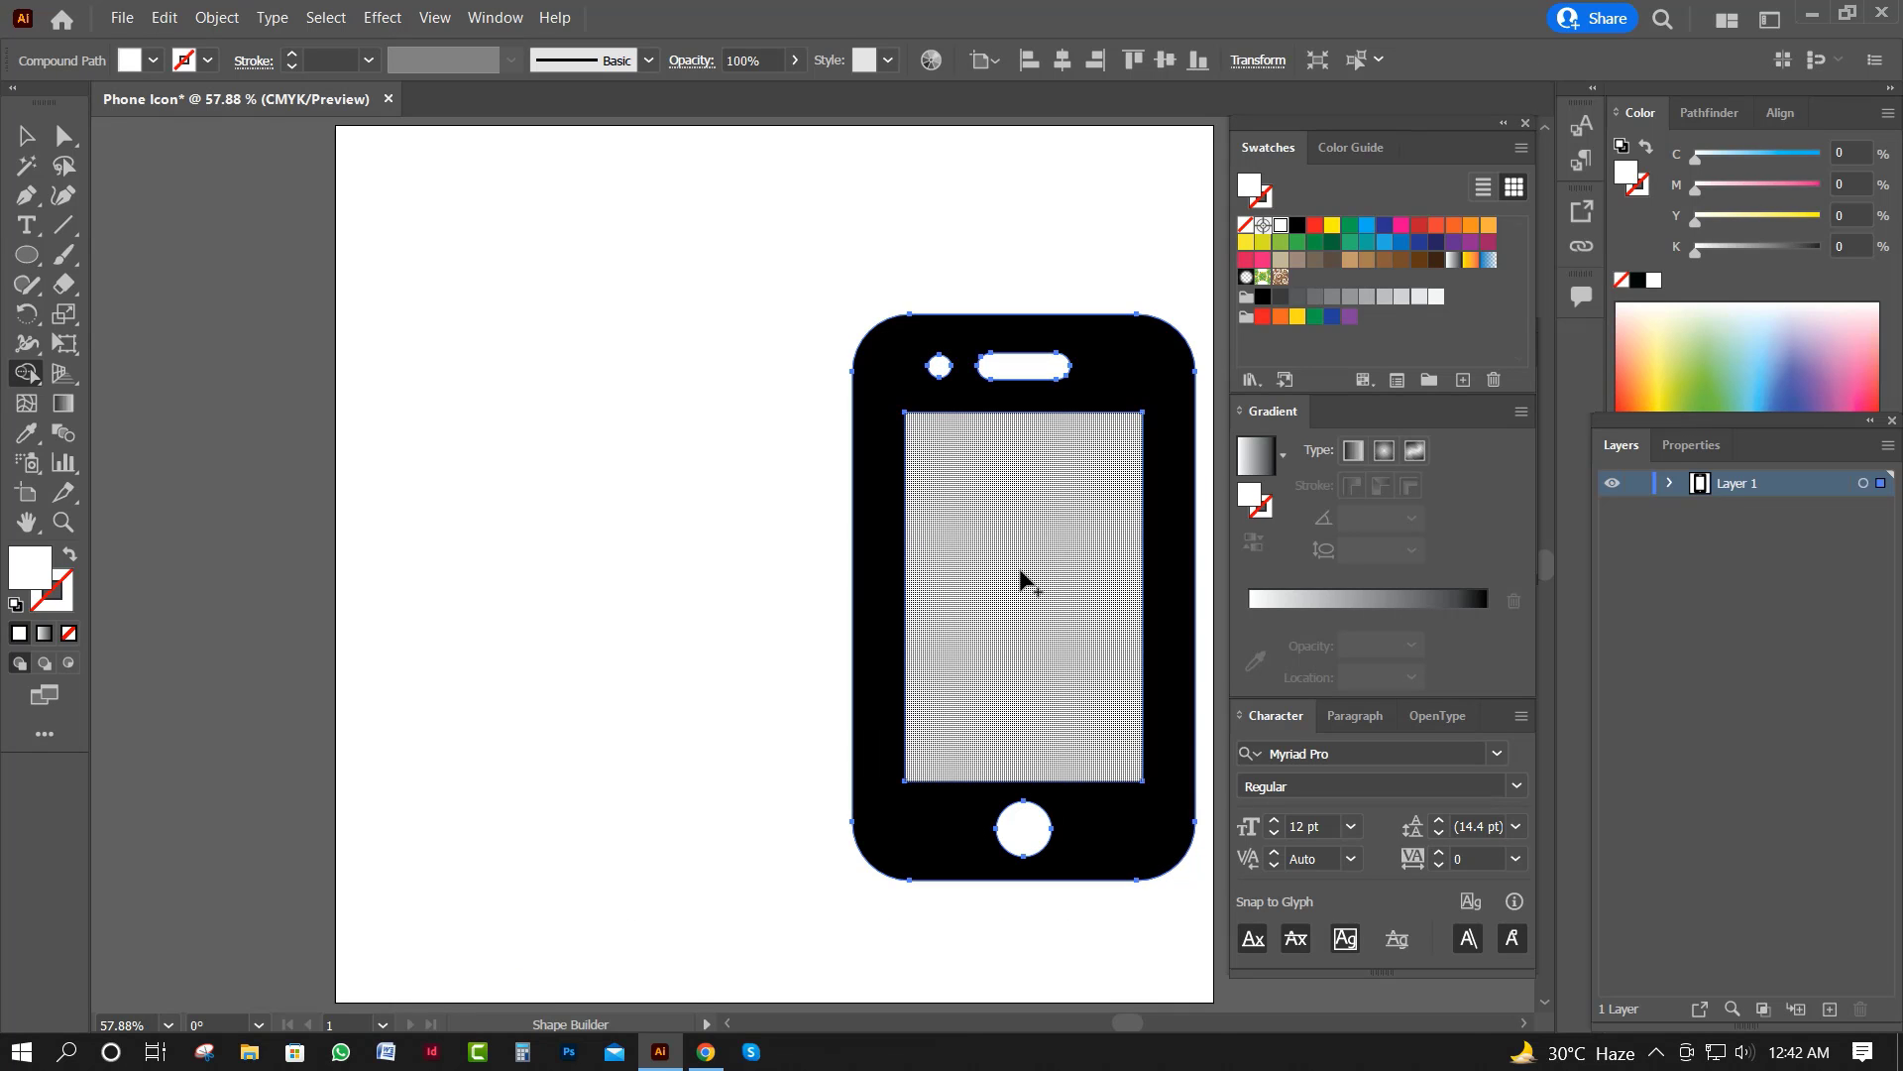
{"action": "left_click", "coordinate": [27, 137]}
{"action": "left_click", "coordinate": [795, 295]}
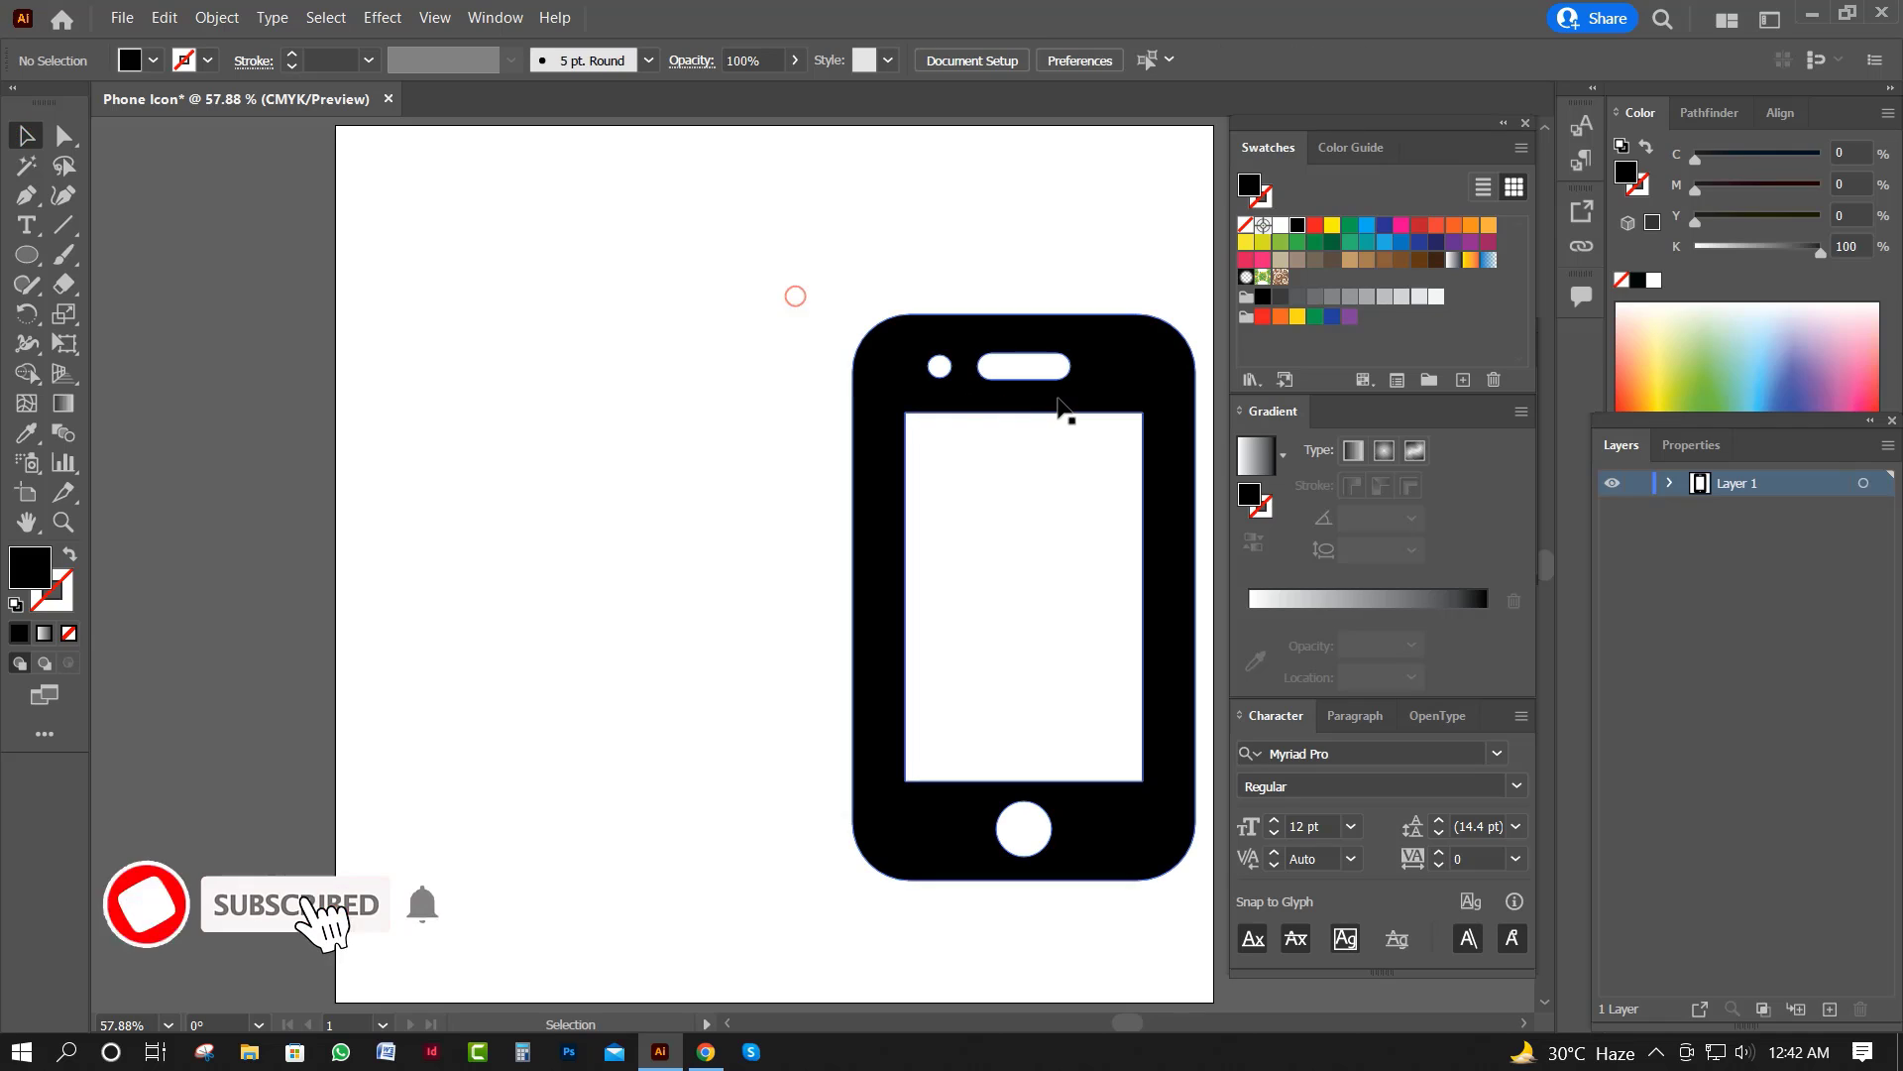
{"action": "left_click_drag", "start_coordinate": [1058, 399], "coordinate": [1057, 359]}
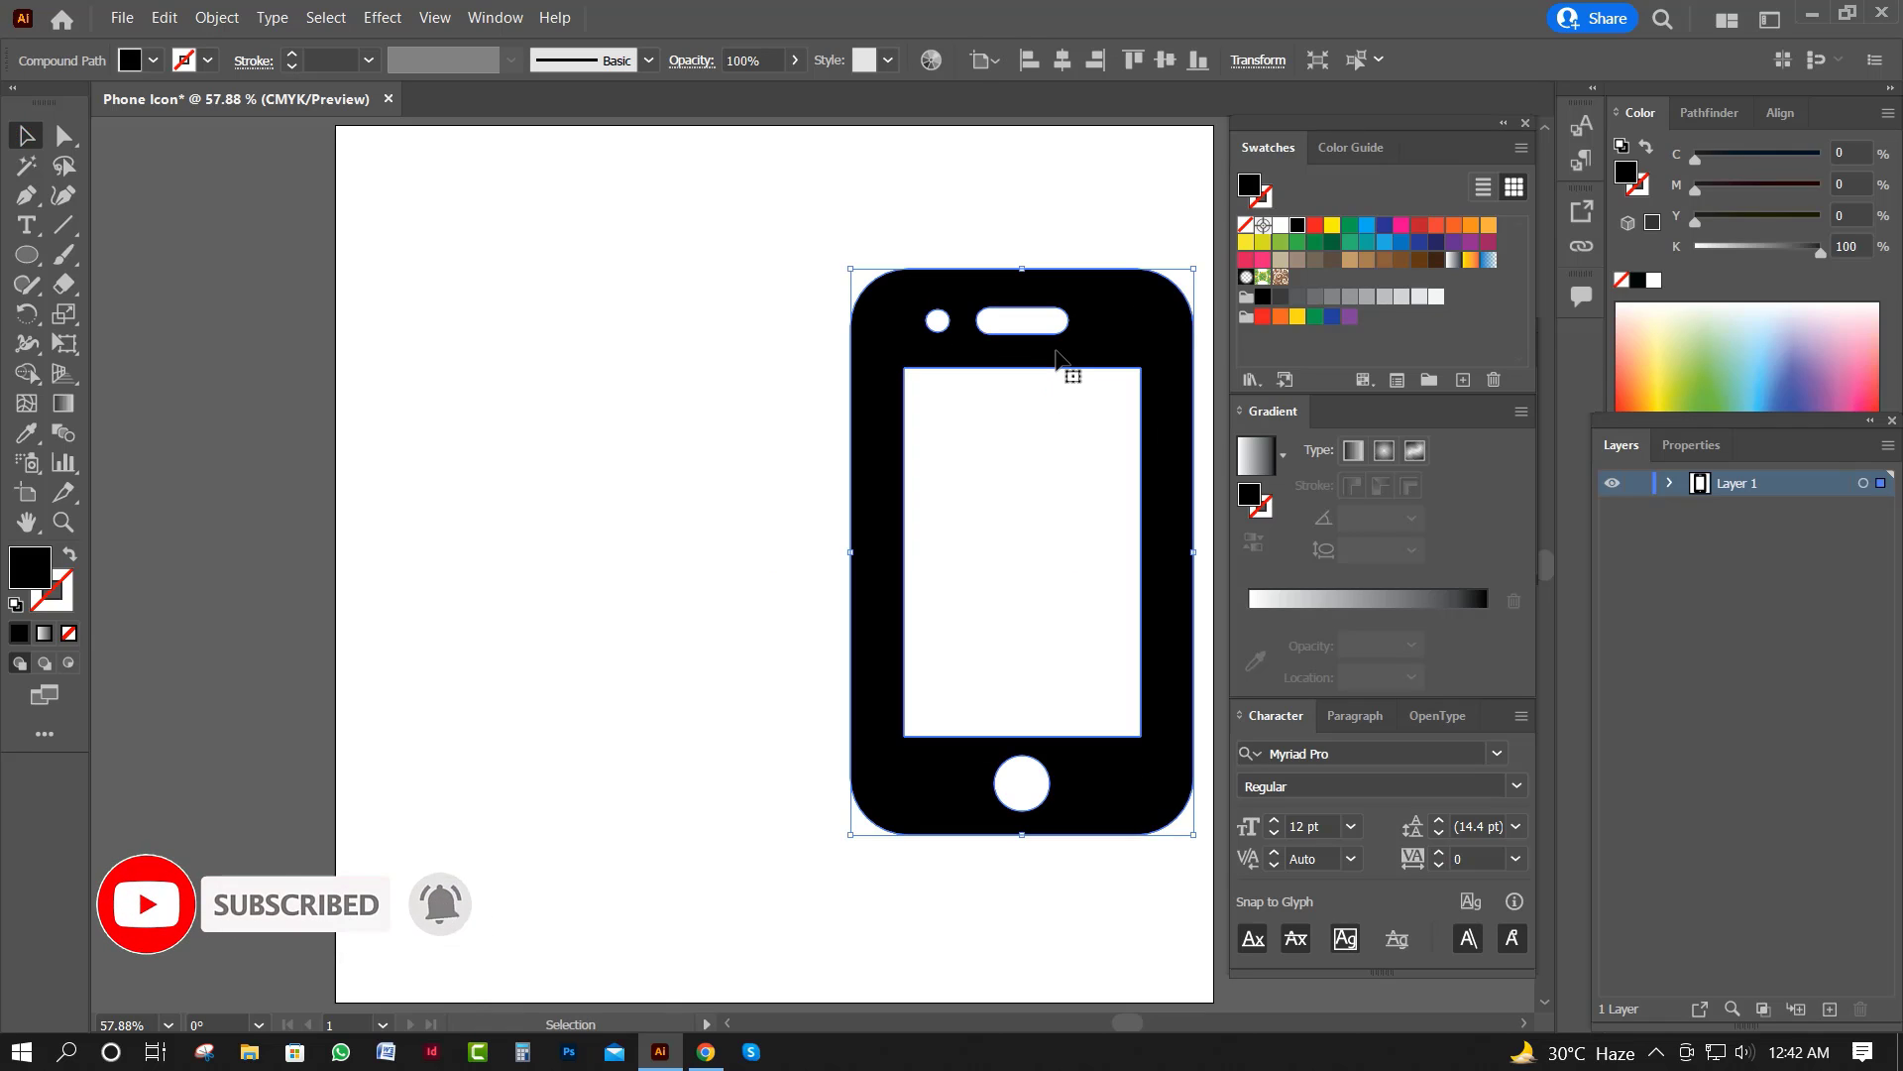
{"action": "left_click", "coordinate": [1028, 232]}
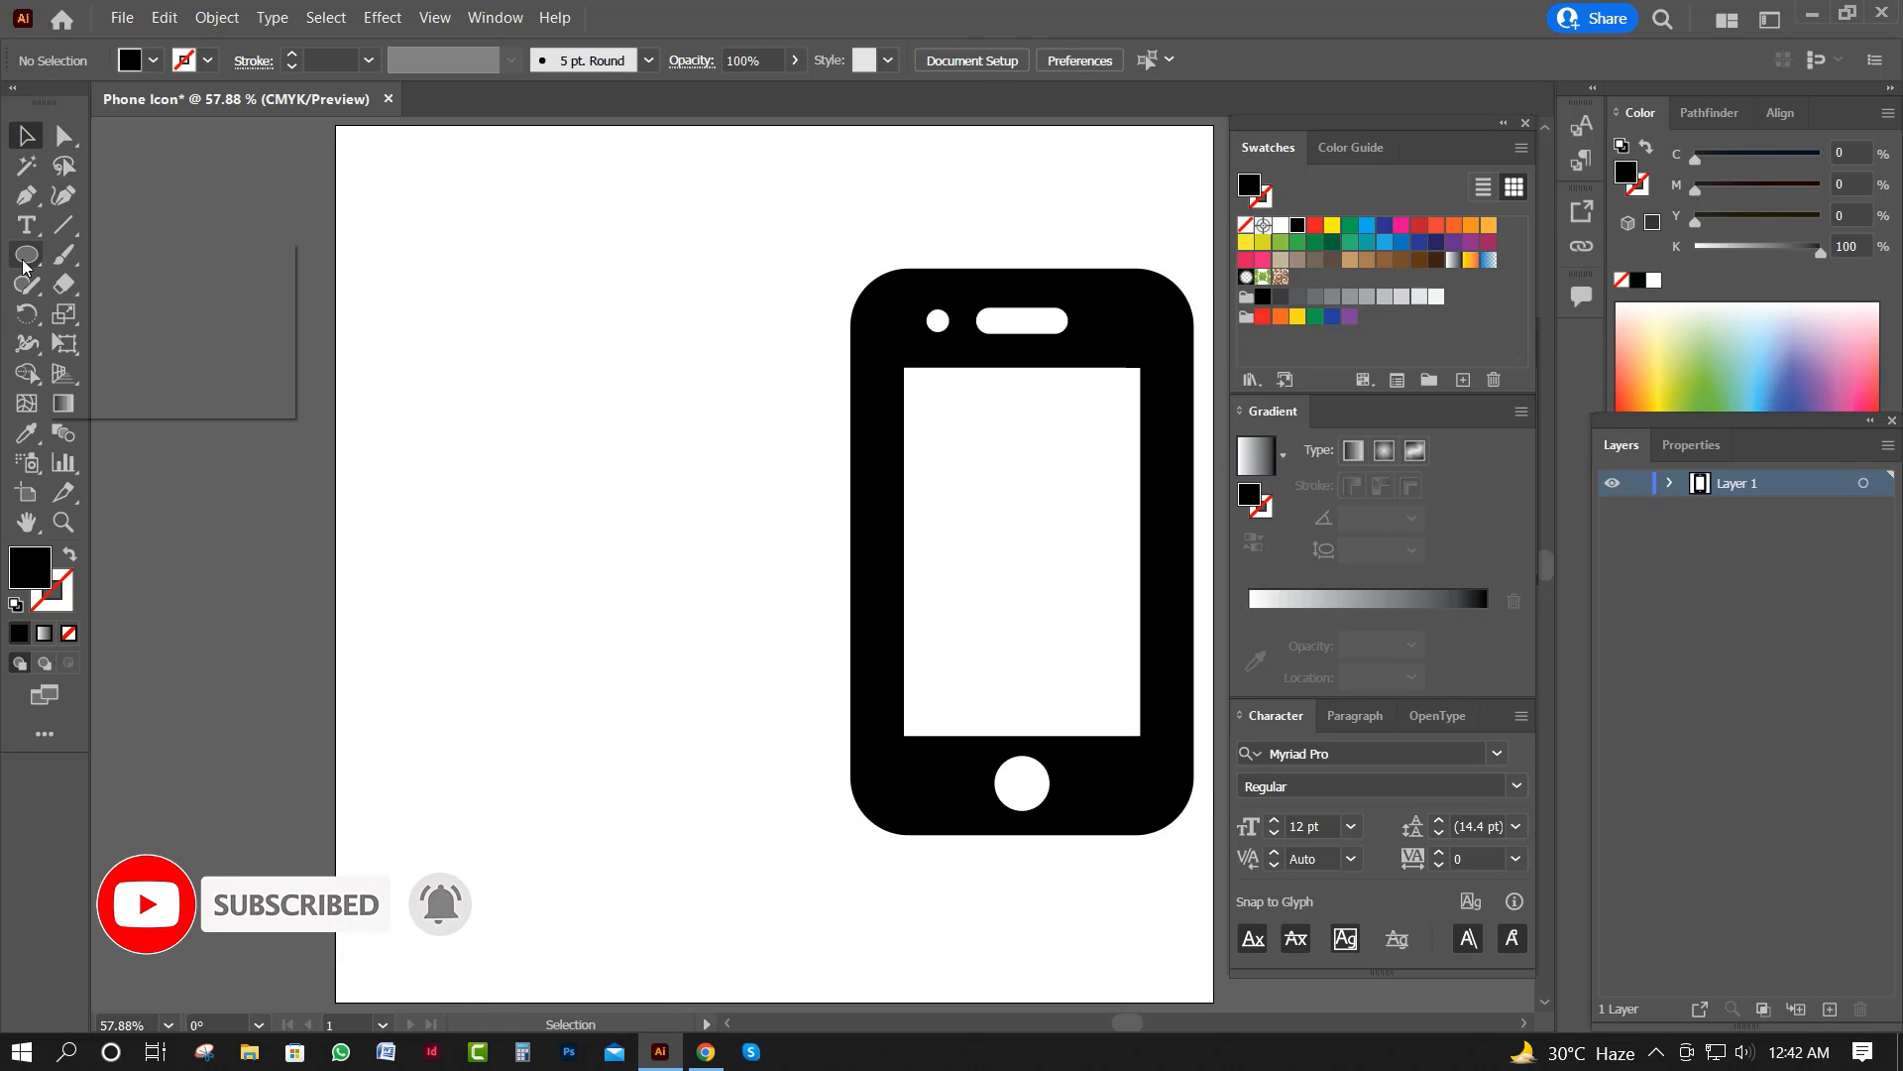
Draw a large black rounded rectangle left of the phone and a smaller one inside its upper half, adjusting the corner rounding of both.
{"action": "left_click_drag", "start_coordinate": [27, 255], "coordinate": [91, 282]}
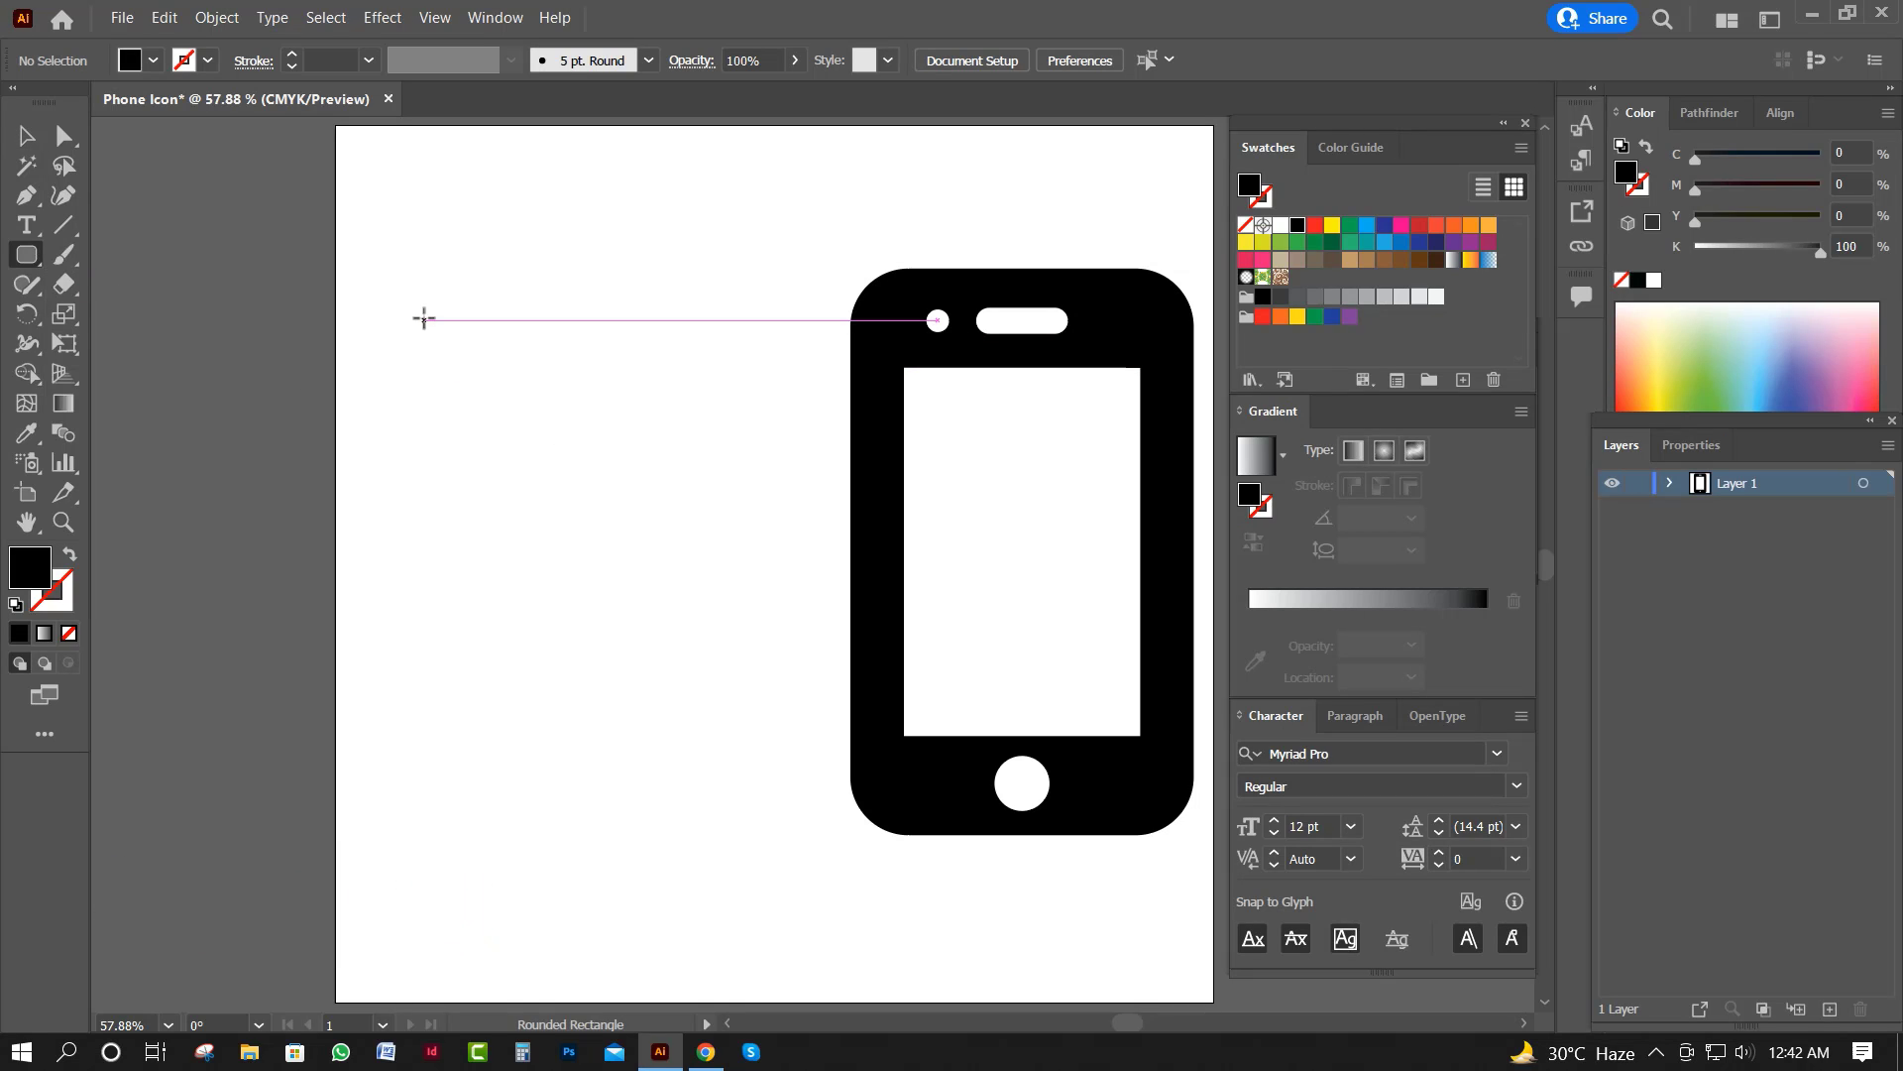
{"action": "mouse_move", "coordinate": [436, 320]}
{"action": "left_mouse_down"}
{"action": "mouse_move", "coordinate": [565, 526]}
{"action": "mouse_move", "coordinate": [723, 714]}
{"action": "mouse_move", "coordinate": [723, 786]}
{"action": "mouse_move", "coordinate": [754, 811]}
{"action": "left_mouse_up"}
{"action": "left_click_drag", "start_coordinate": [748, 412], "coordinate": [702, 468]}
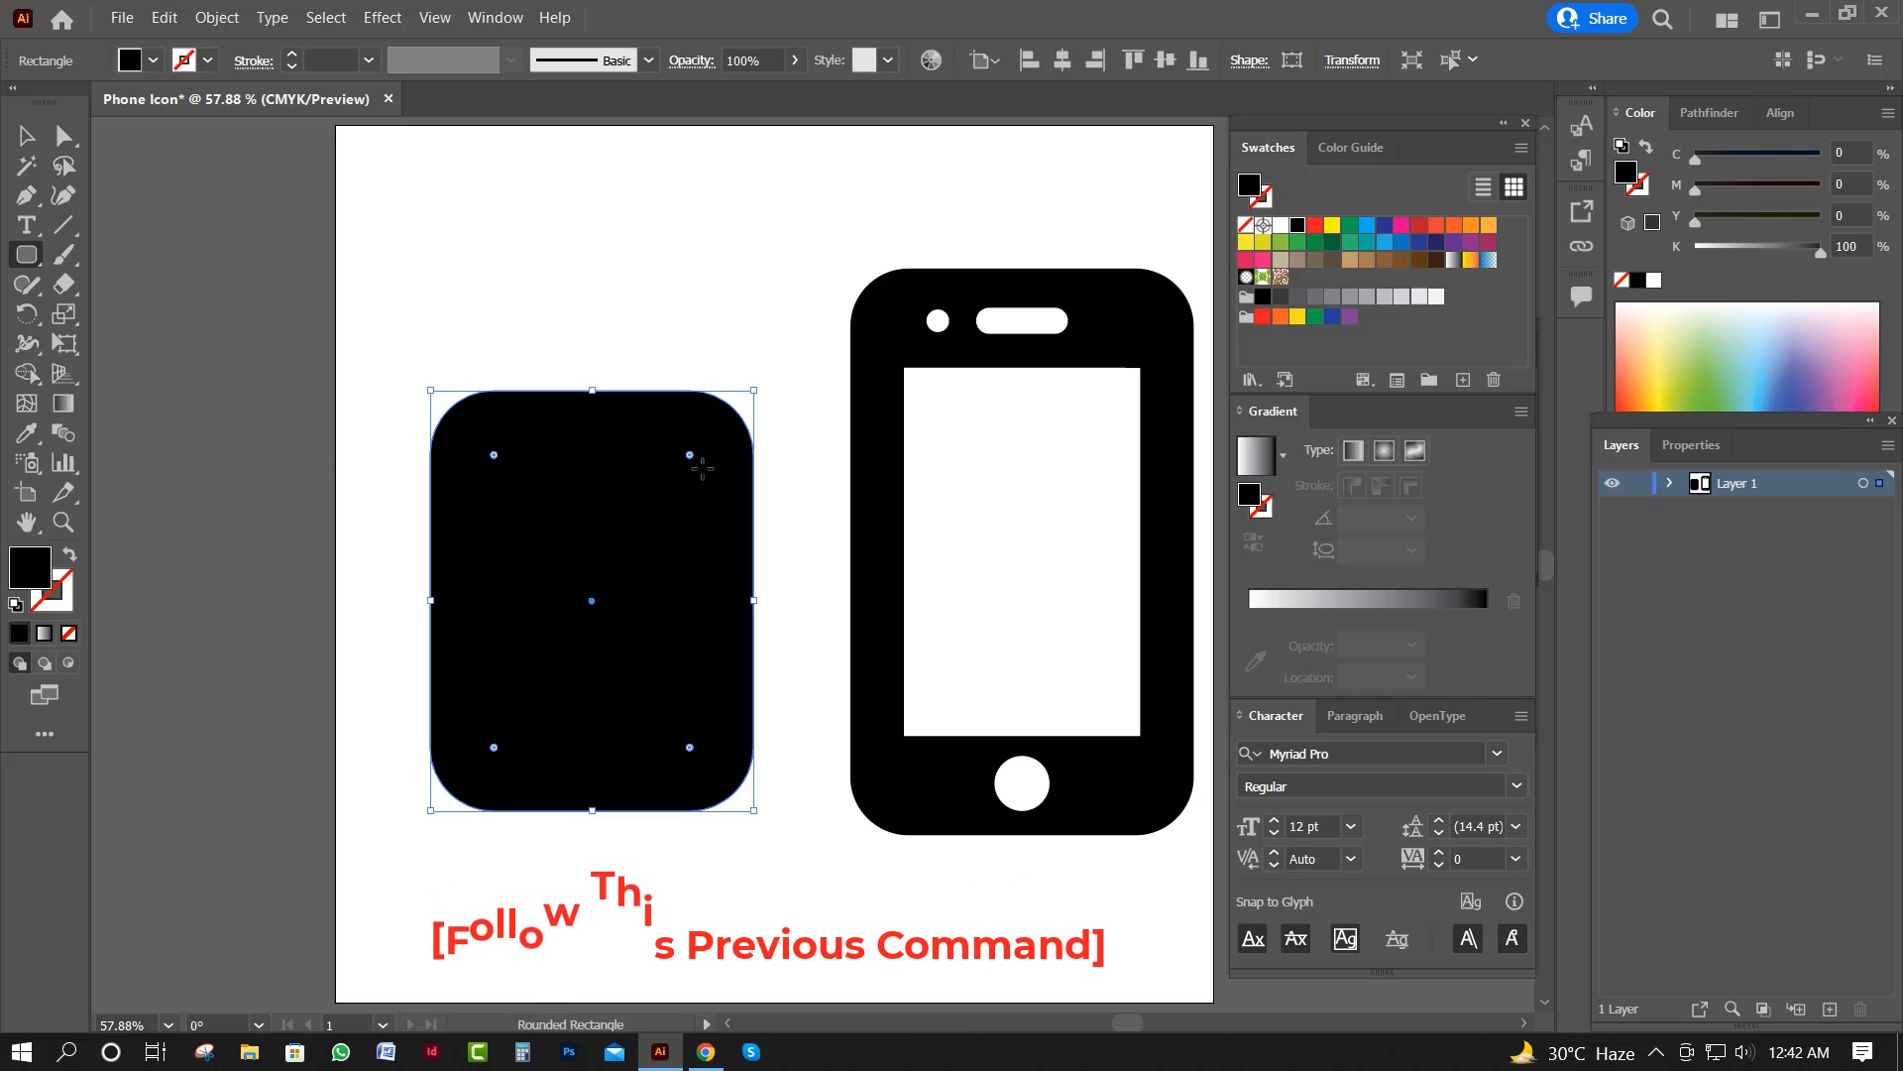
{"action": "mouse_move", "coordinate": [483, 454]}
{"action": "left_mouse_down"}
{"action": "mouse_move", "coordinate": [625, 608]}
{"action": "mouse_move", "coordinate": [704, 613]}
{"action": "mouse_move", "coordinate": [705, 631]}
{"action": "left_mouse_up"}
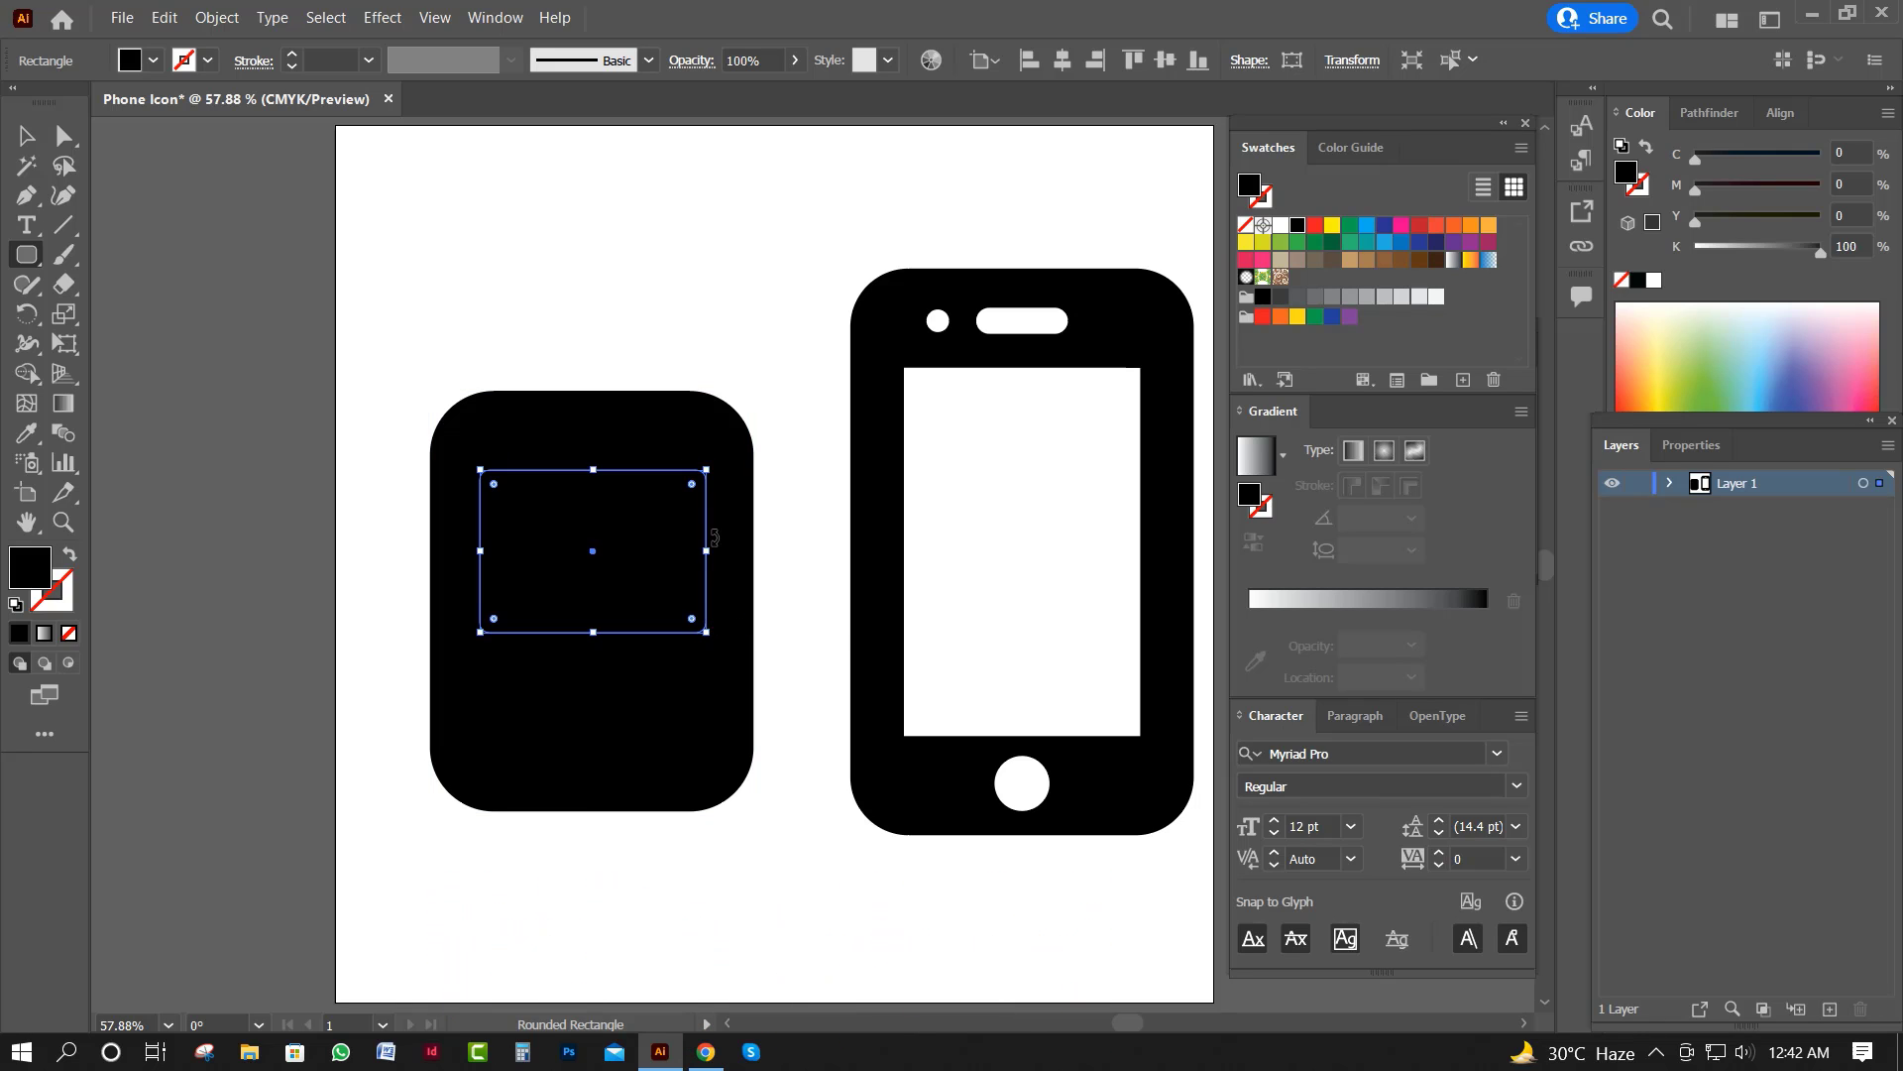
{"action": "left_click_drag", "start_coordinate": [691, 485], "coordinate": [687, 499]}
Cut the small rounded rectangle out of the large rounded body with the Shape Builder to form the second phone's screen opening.
{"action": "left_click", "coordinate": [24, 137]}
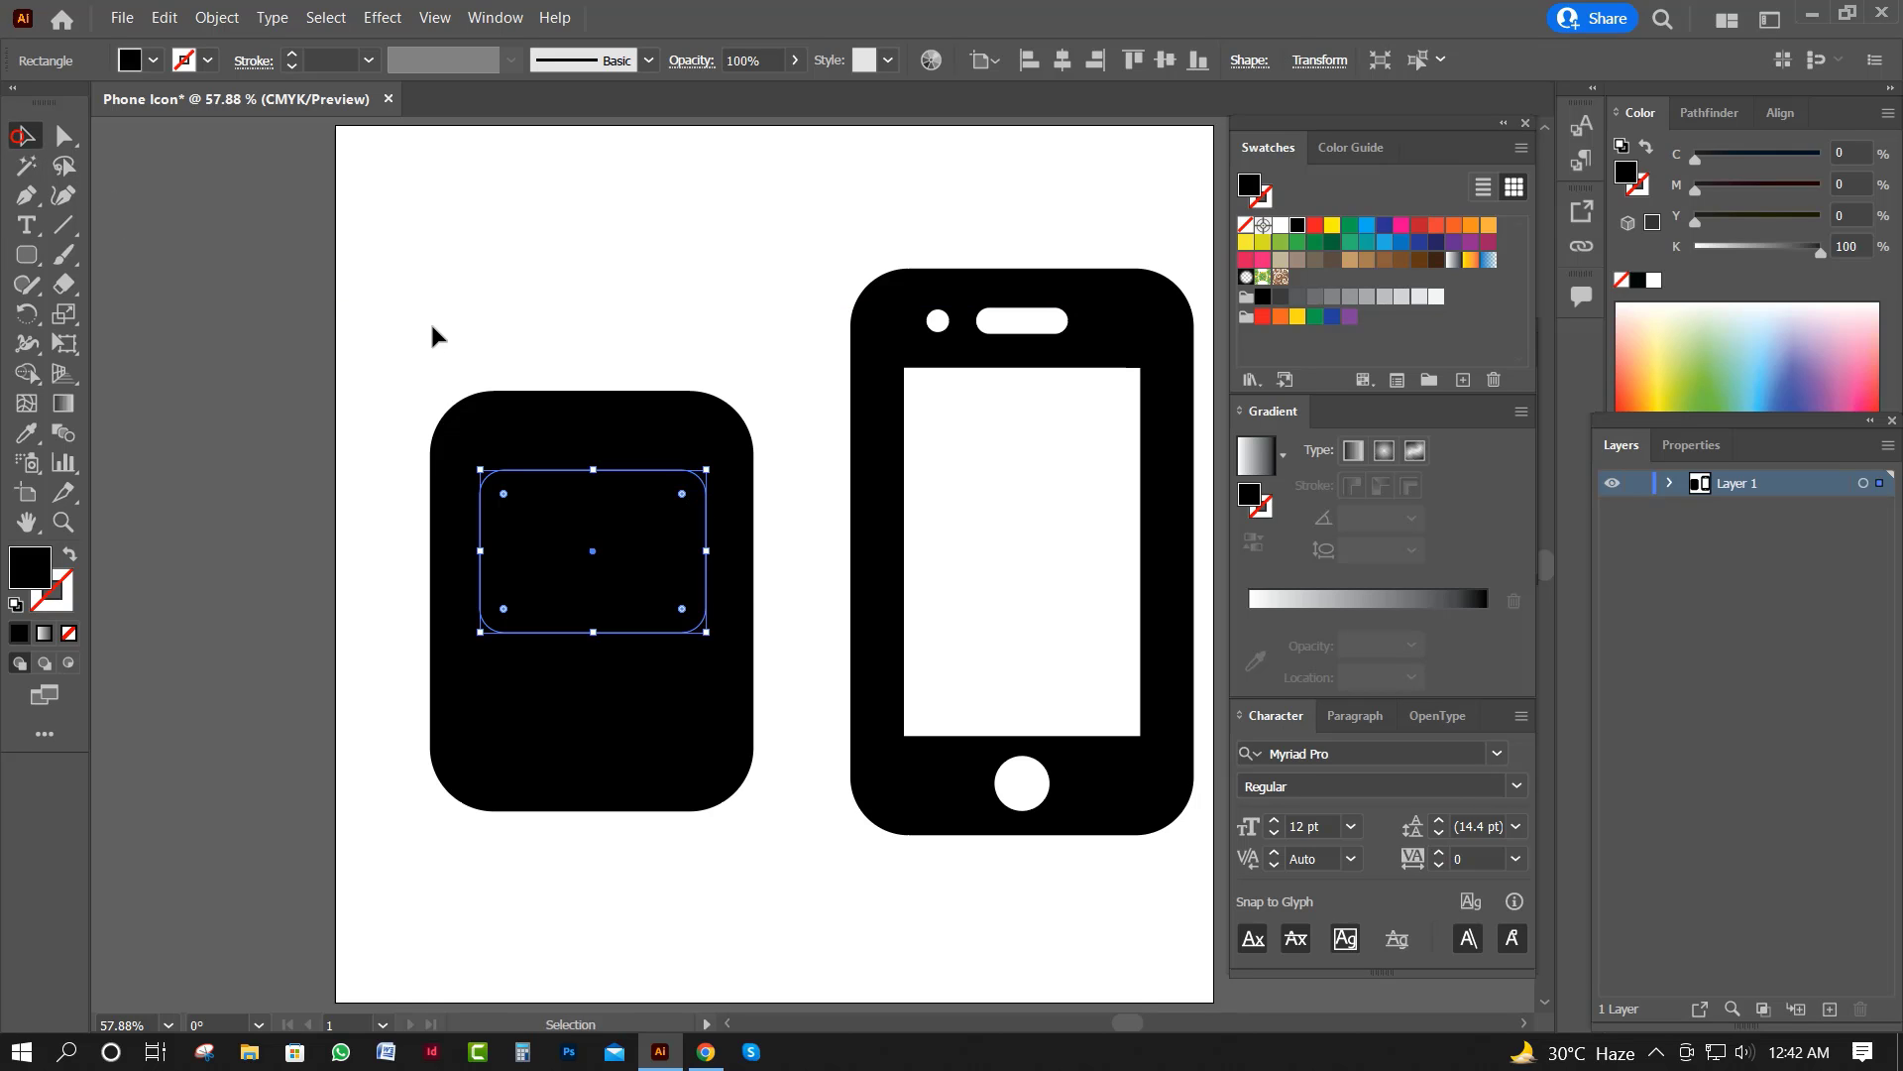
{"action": "left_click_drag", "start_coordinate": [431, 322], "coordinate": [582, 532]}
{"action": "left_click", "coordinate": [26, 373]}
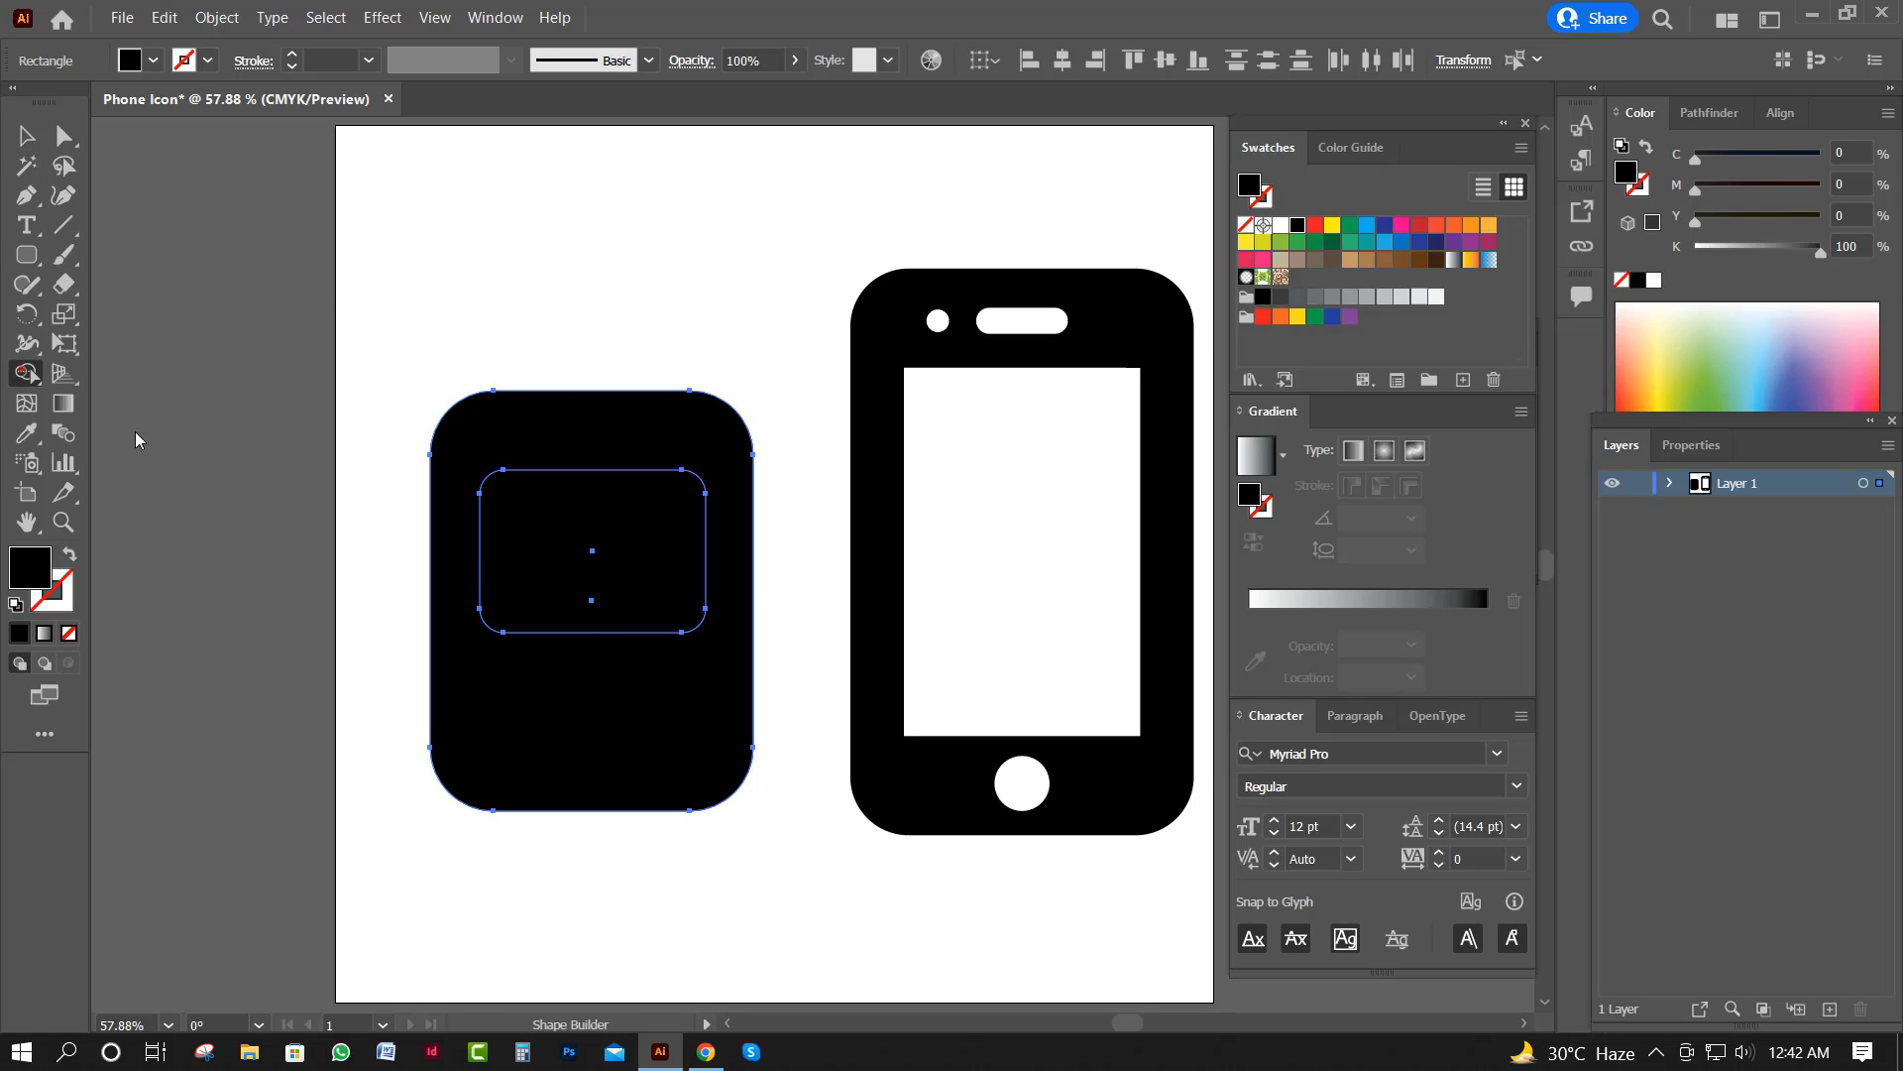
{"action": "left_click", "coordinate": [602, 582], "text": "alt"}
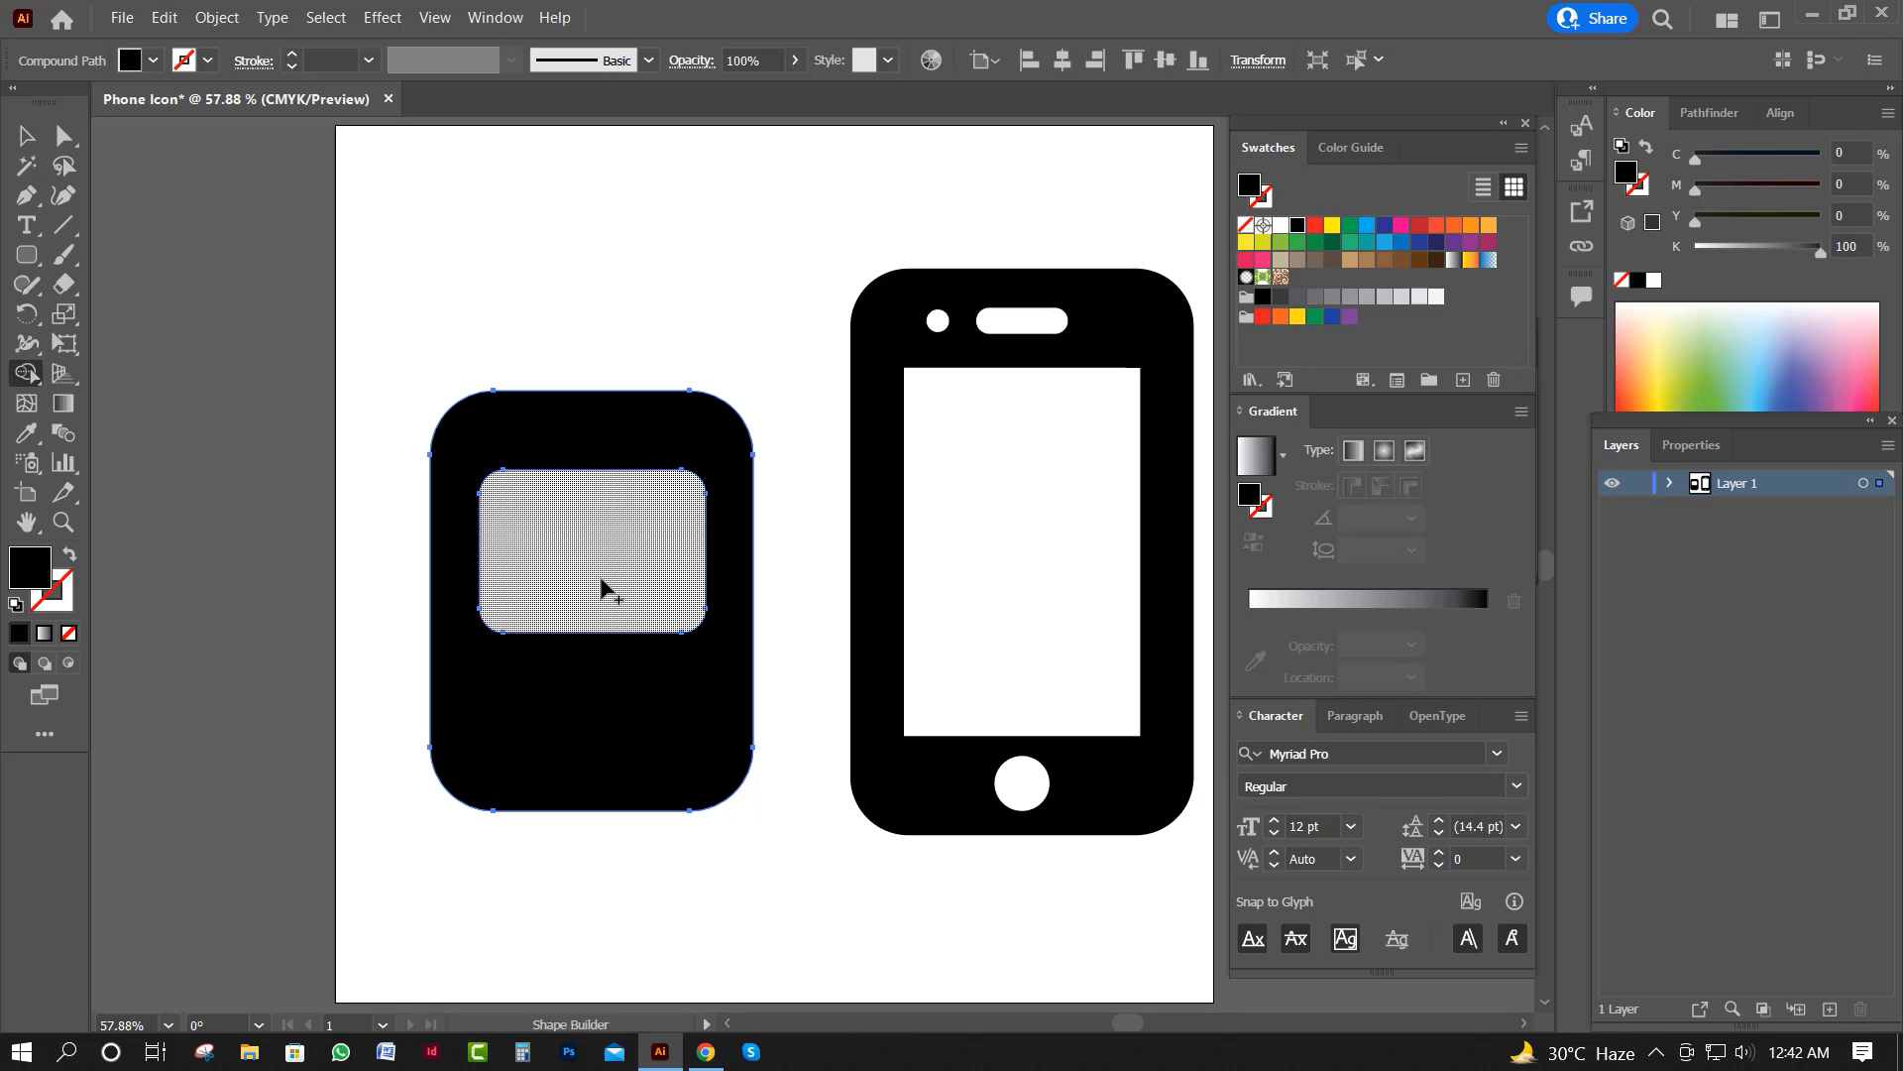
Draw a small horizontal rectangle outside the artboard beside the second phone and fill it with white (ffffff).
{"action": "left_click_drag", "start_coordinate": [33, 261], "coordinate": [119, 256]}
{"action": "left_click_drag", "start_coordinate": [151, 503], "coordinate": [261, 542]}
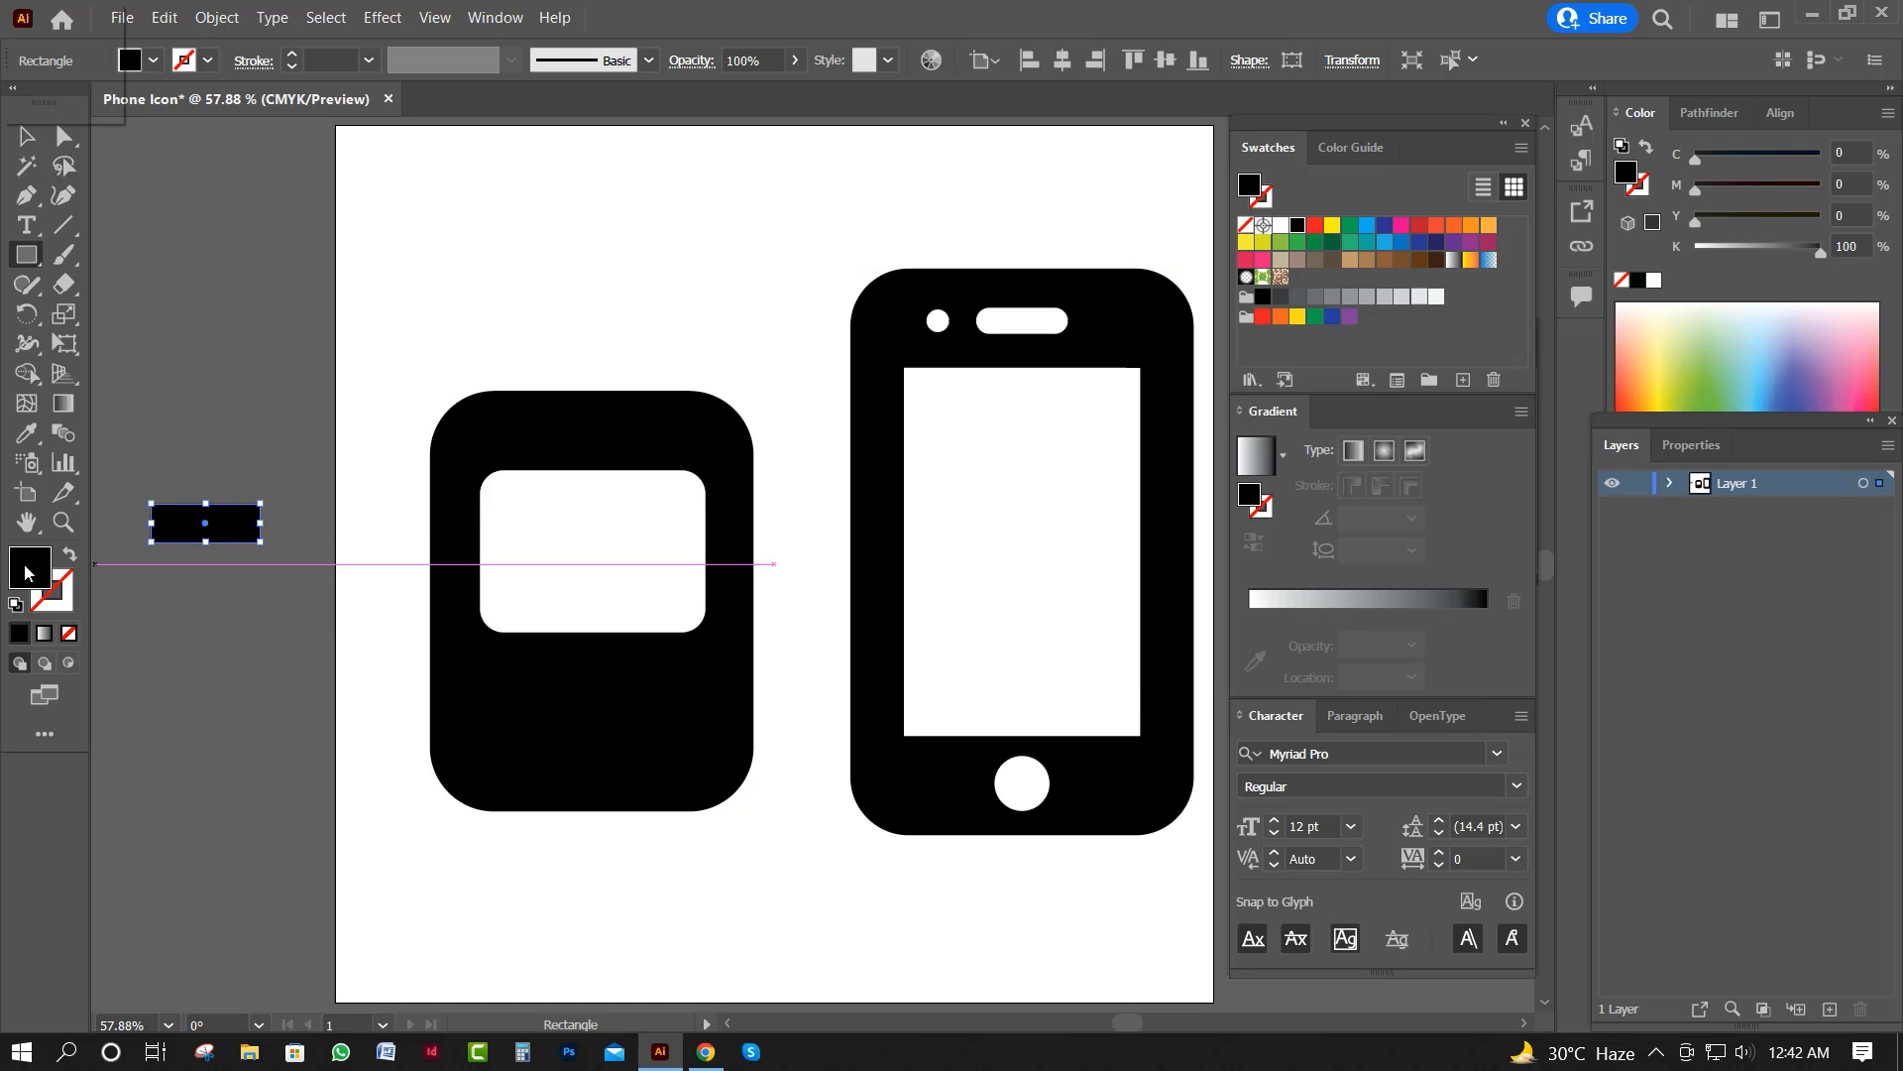
{"action": "double_click", "coordinate": [24, 572]}
{"action": "type", "text": "ffffff"}
{"action": "left_click", "coordinate": [1312, 308]}
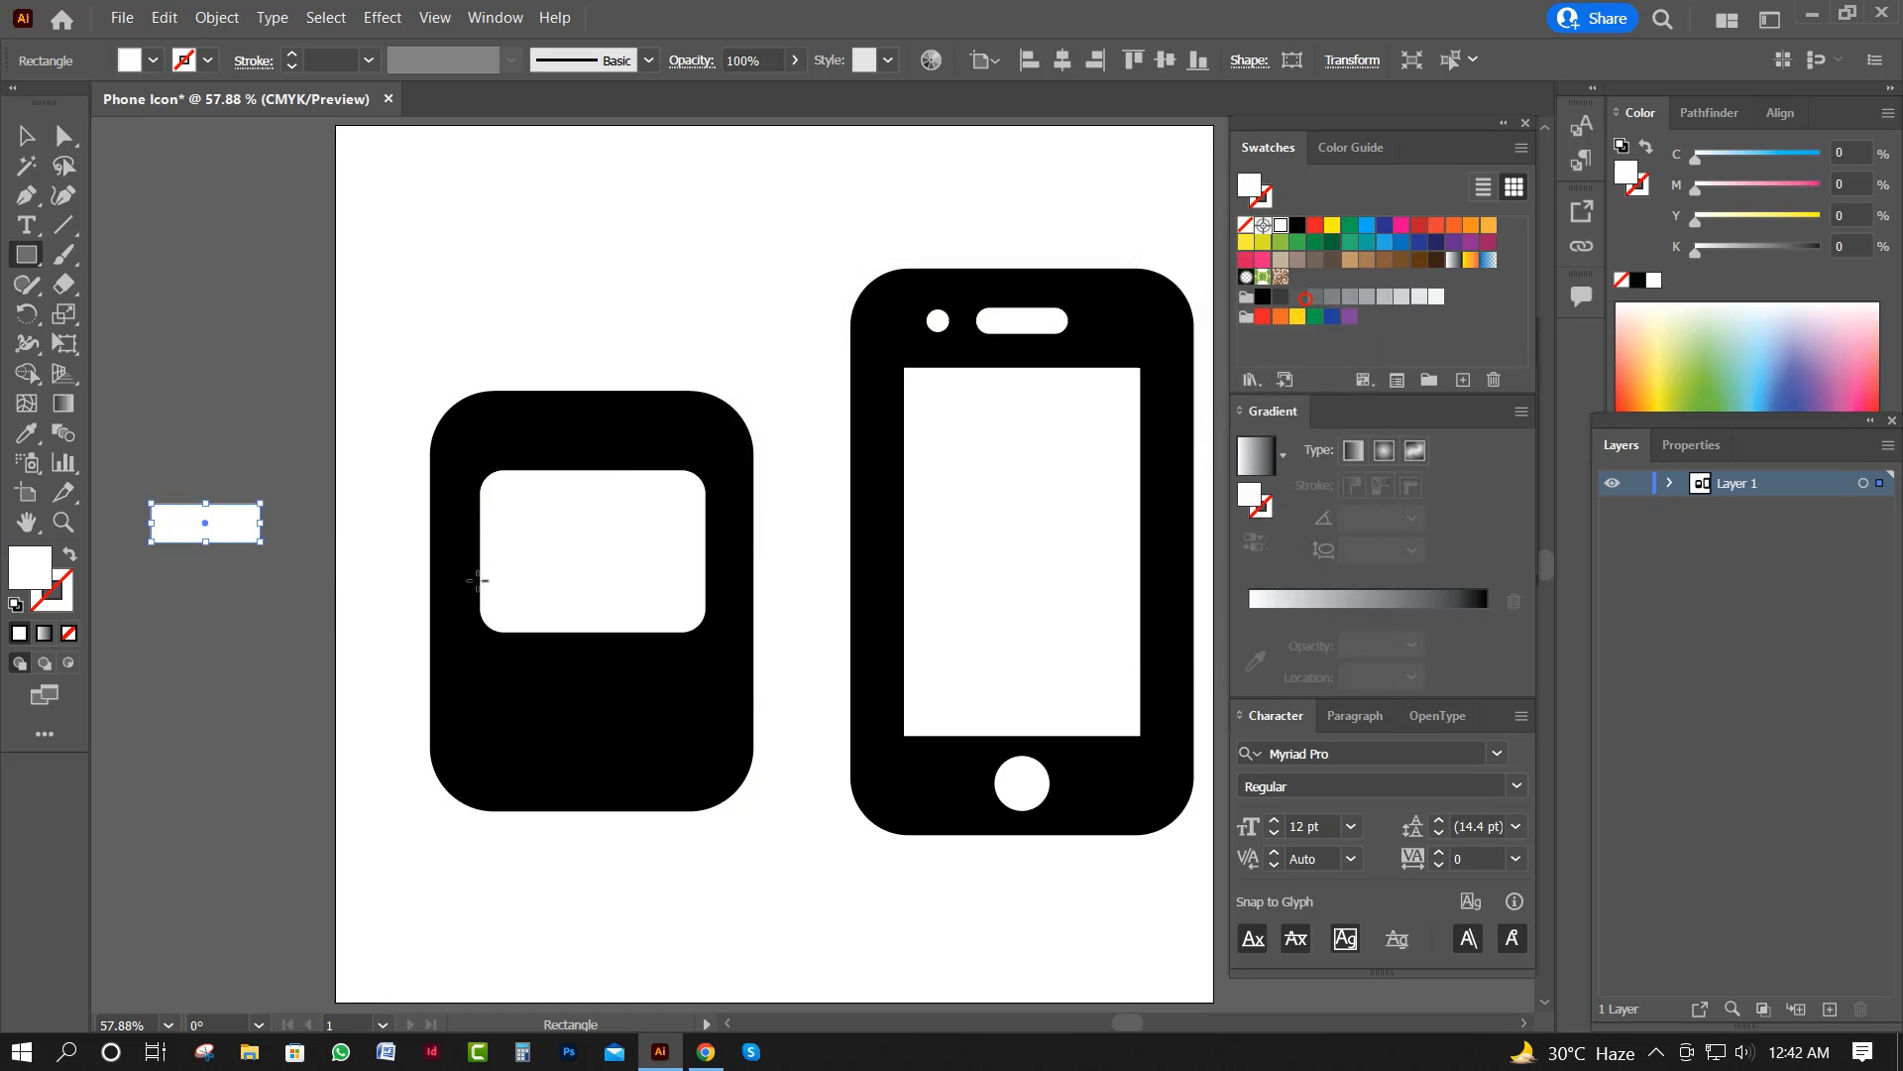
Round the small white rectangle's corners fully to turn it into a pill.
{"action": "left_click", "coordinate": [24, 139]}
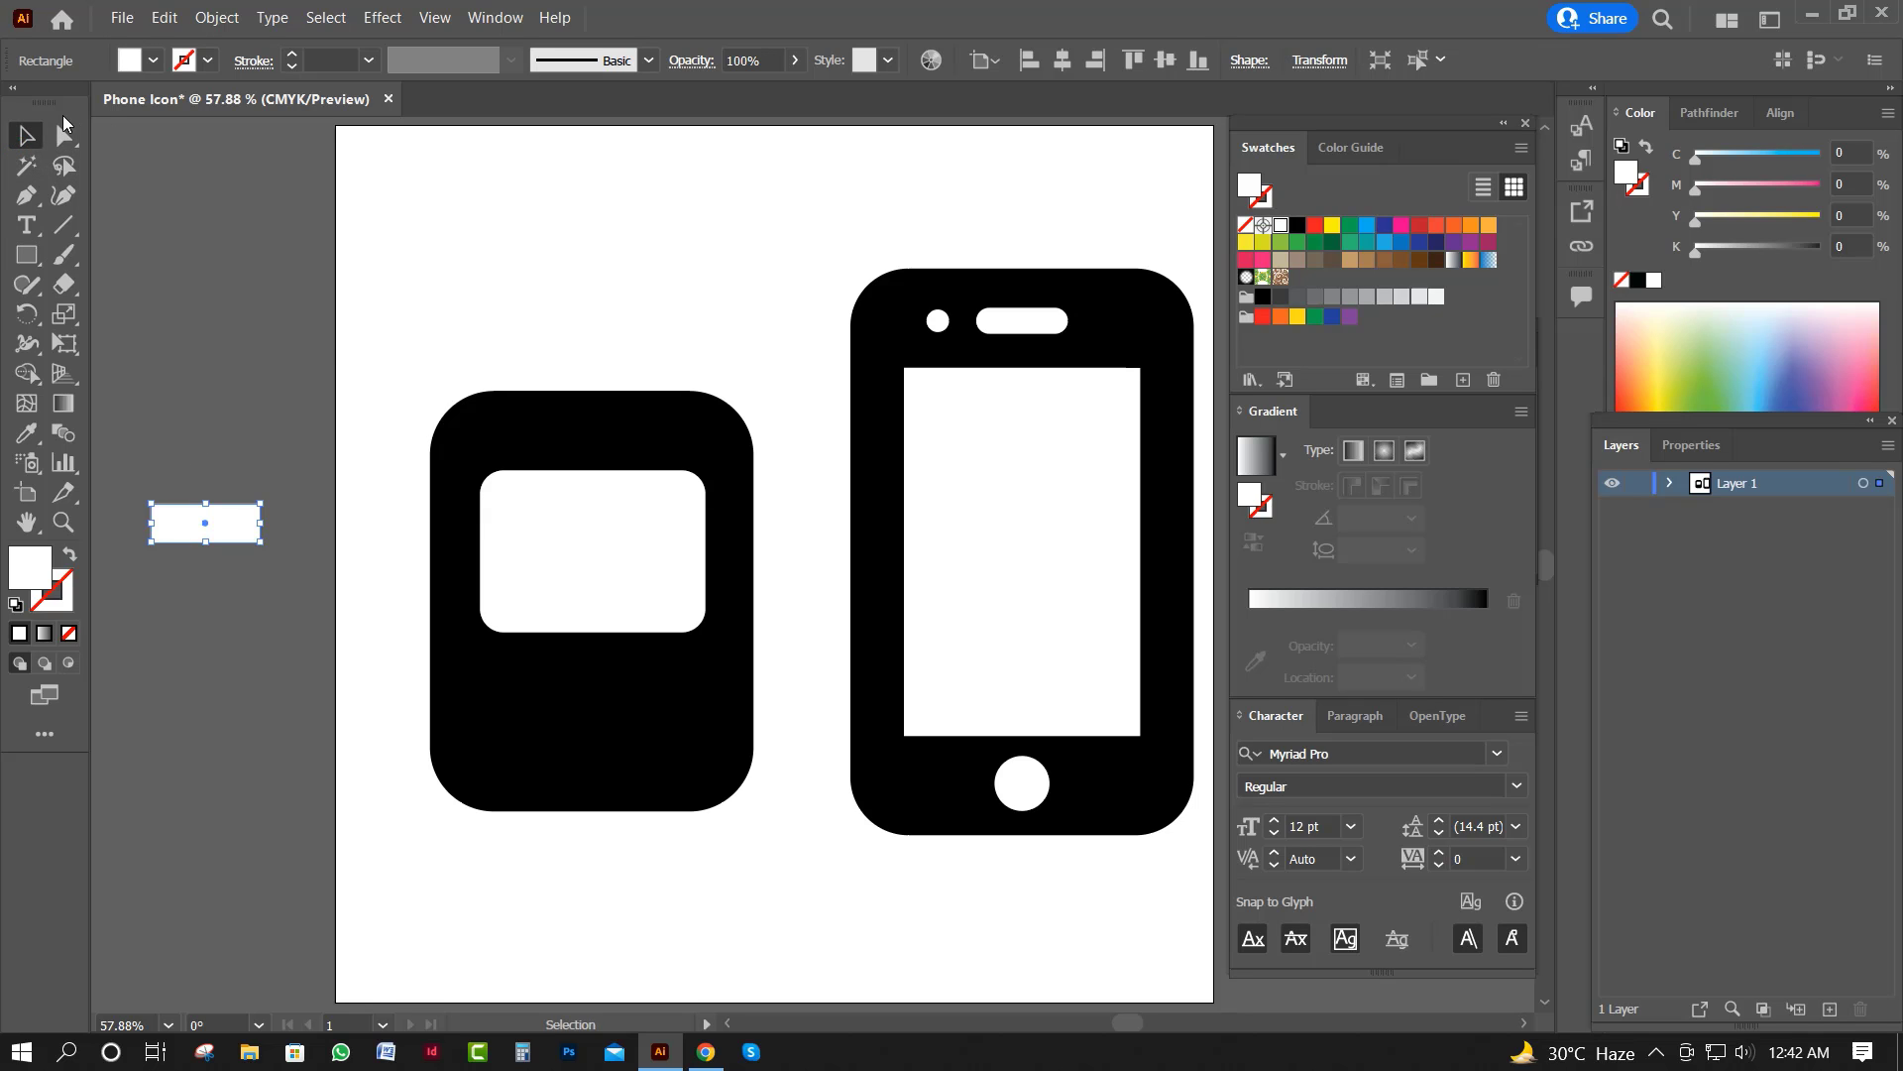
{"action": "left_click", "coordinate": [64, 135]}
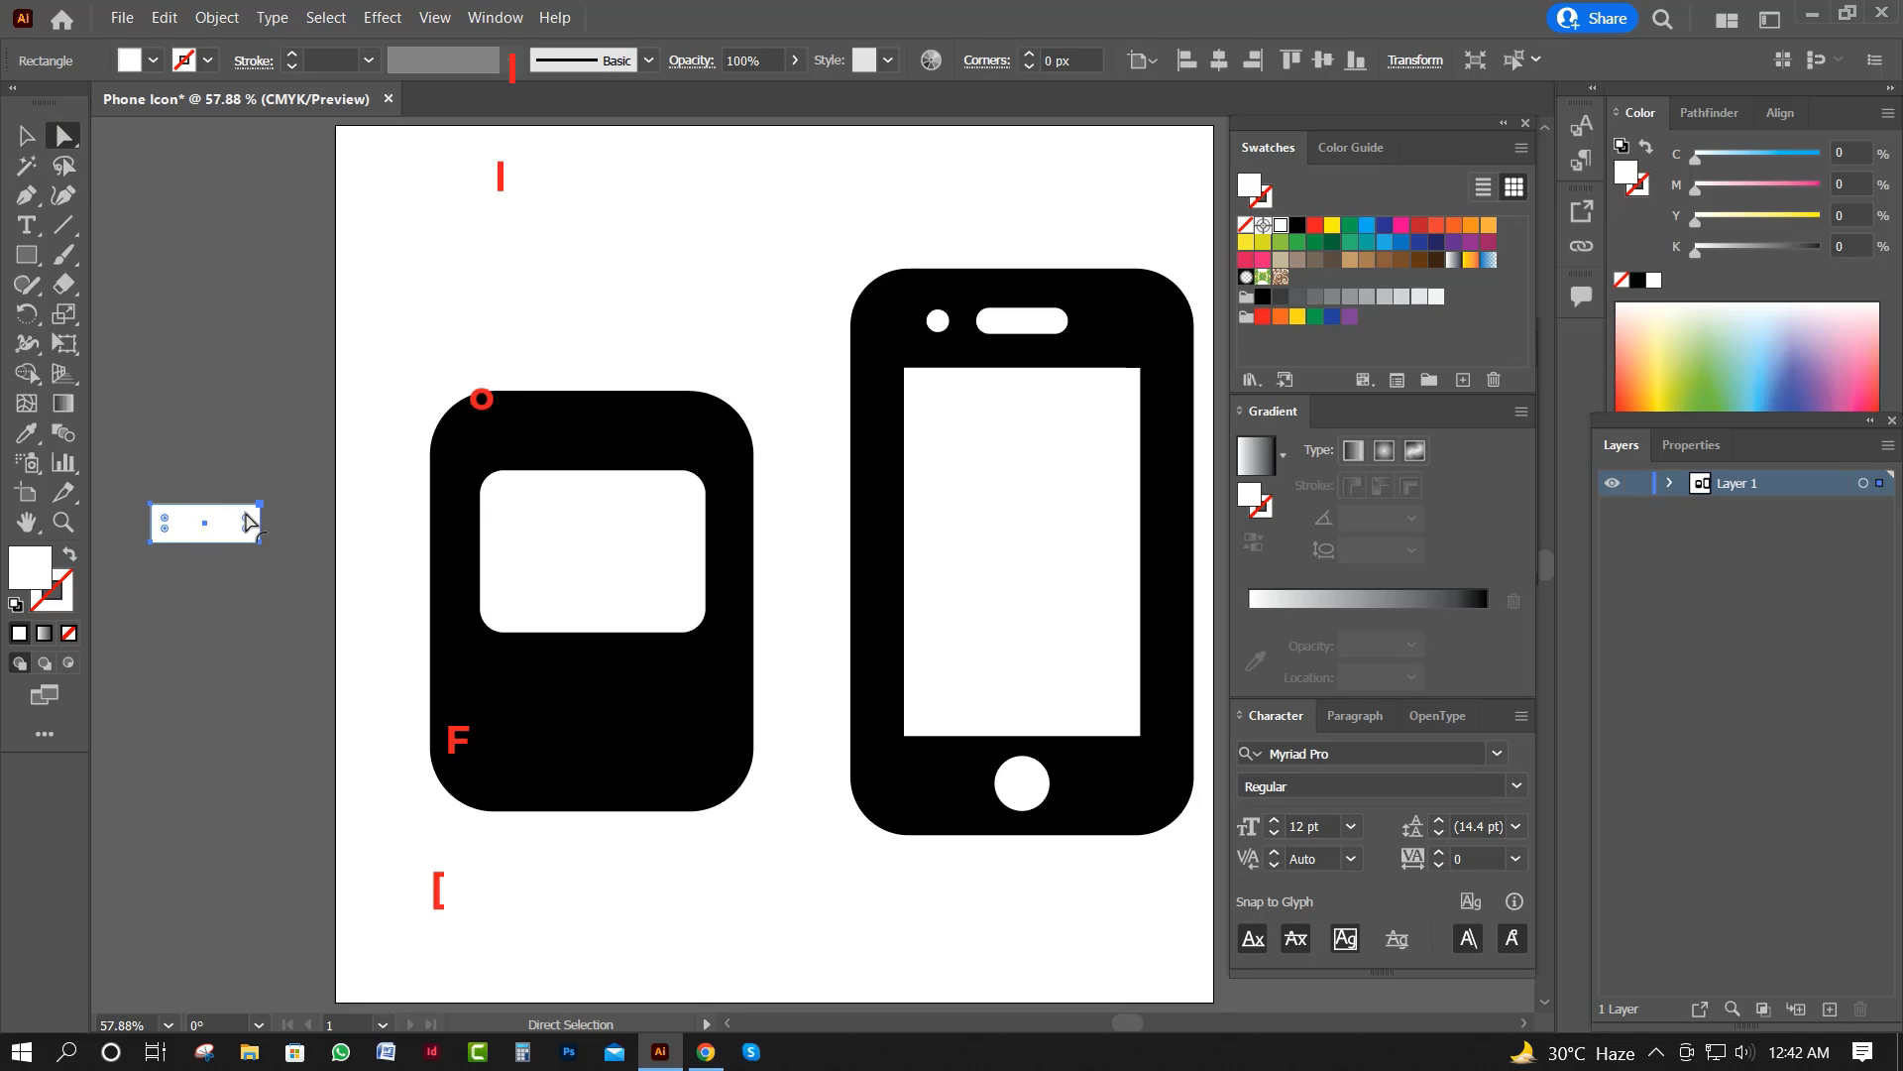
{"action": "left_click_drag", "start_coordinate": [244, 525], "coordinate": [231, 527]}
{"action": "key", "text": "v"}
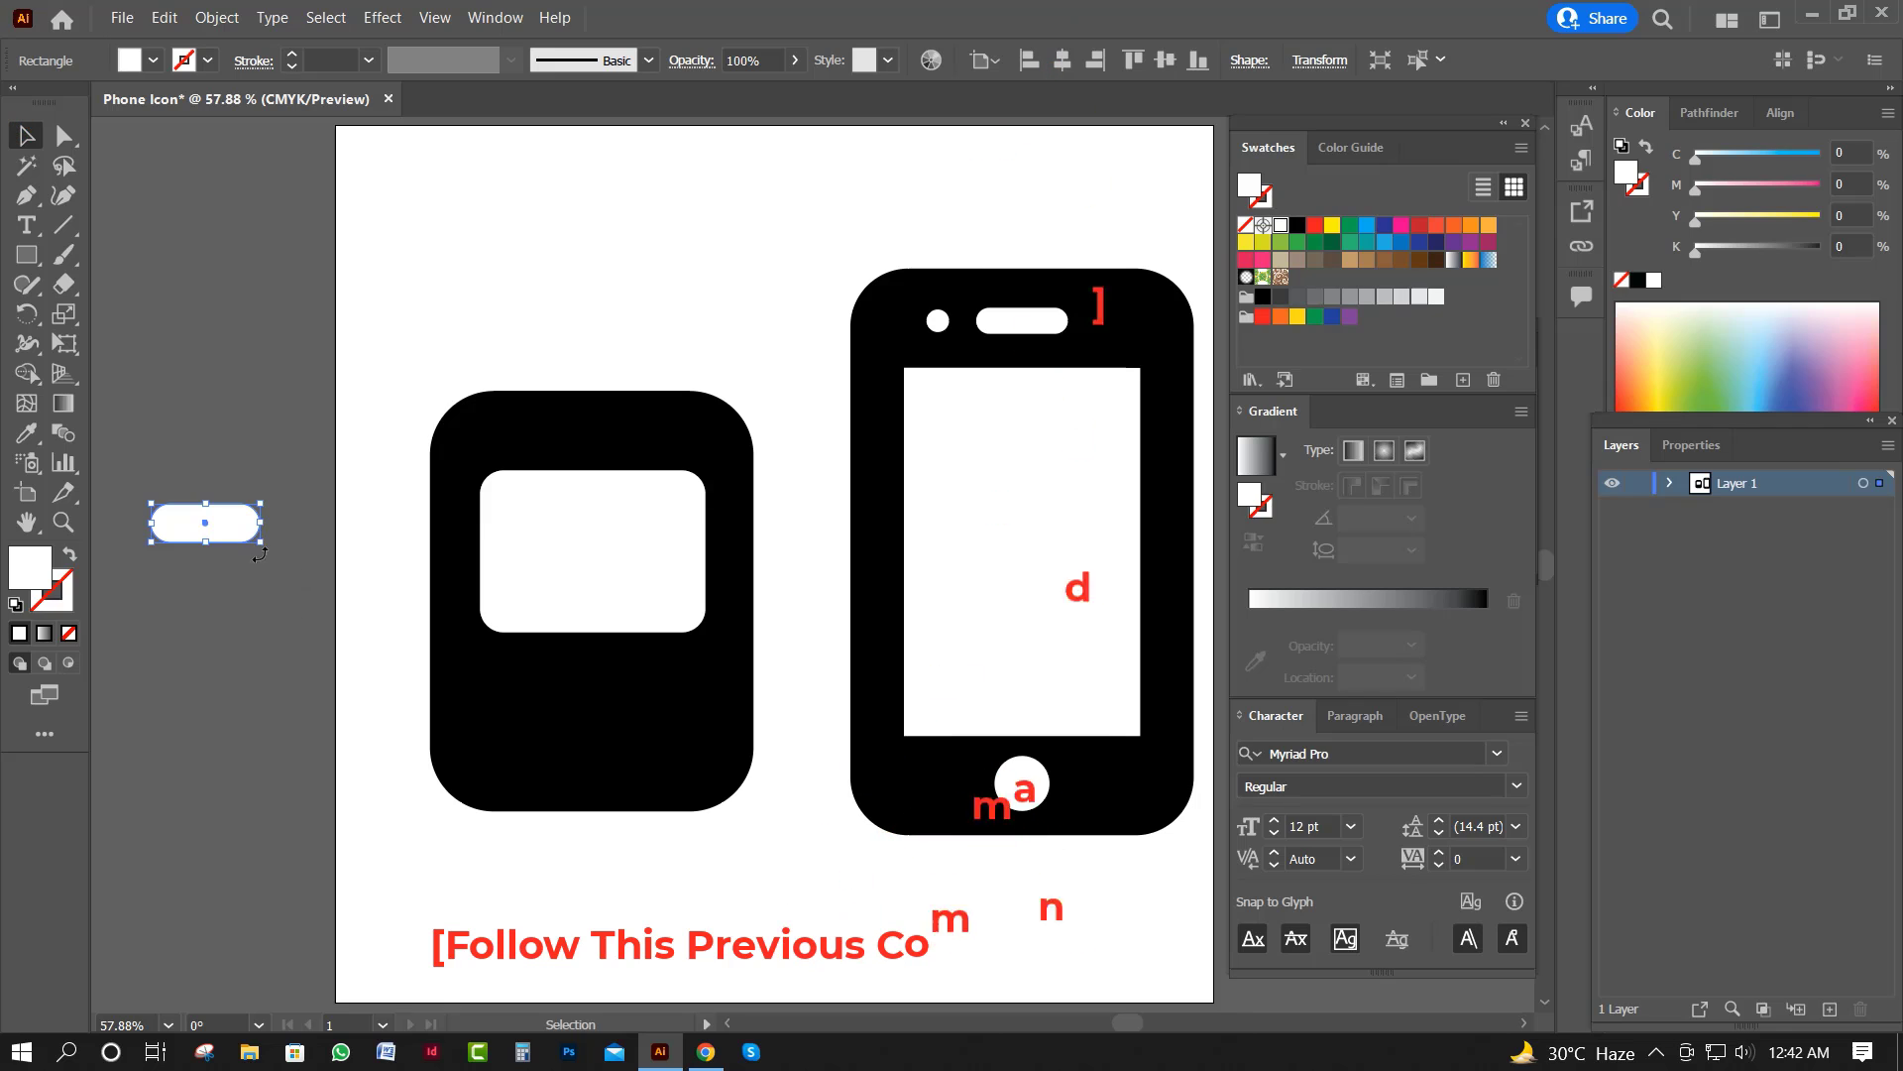
Place a reduced white pill and a copy beside it below the second phone's screen, and duplicate the pair as a second row underneath.
{"action": "left_click_drag", "start_coordinate": [259, 545], "coordinate": [673, 691]}
{"action": "left_click", "coordinate": [541, 683], "text": "shift"}
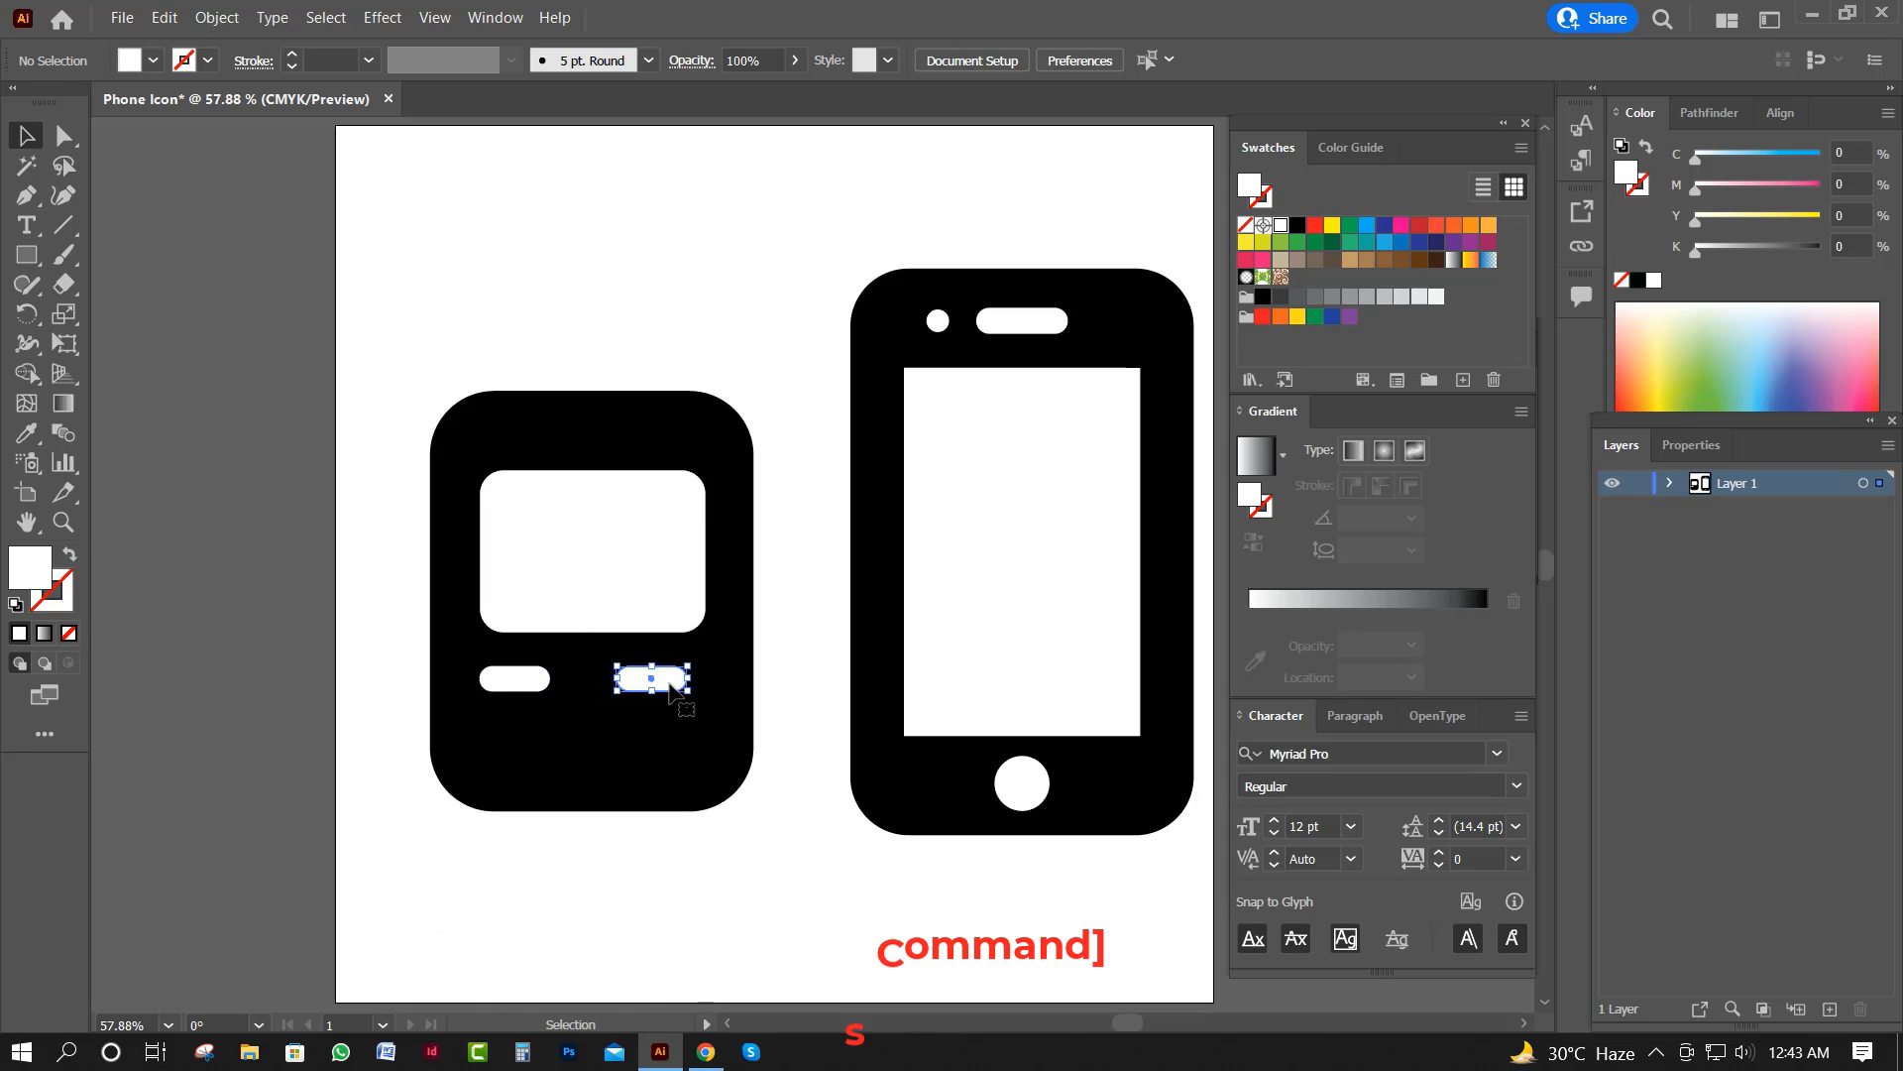
{"action": "left_click", "coordinate": [528, 680], "text": "shift"}
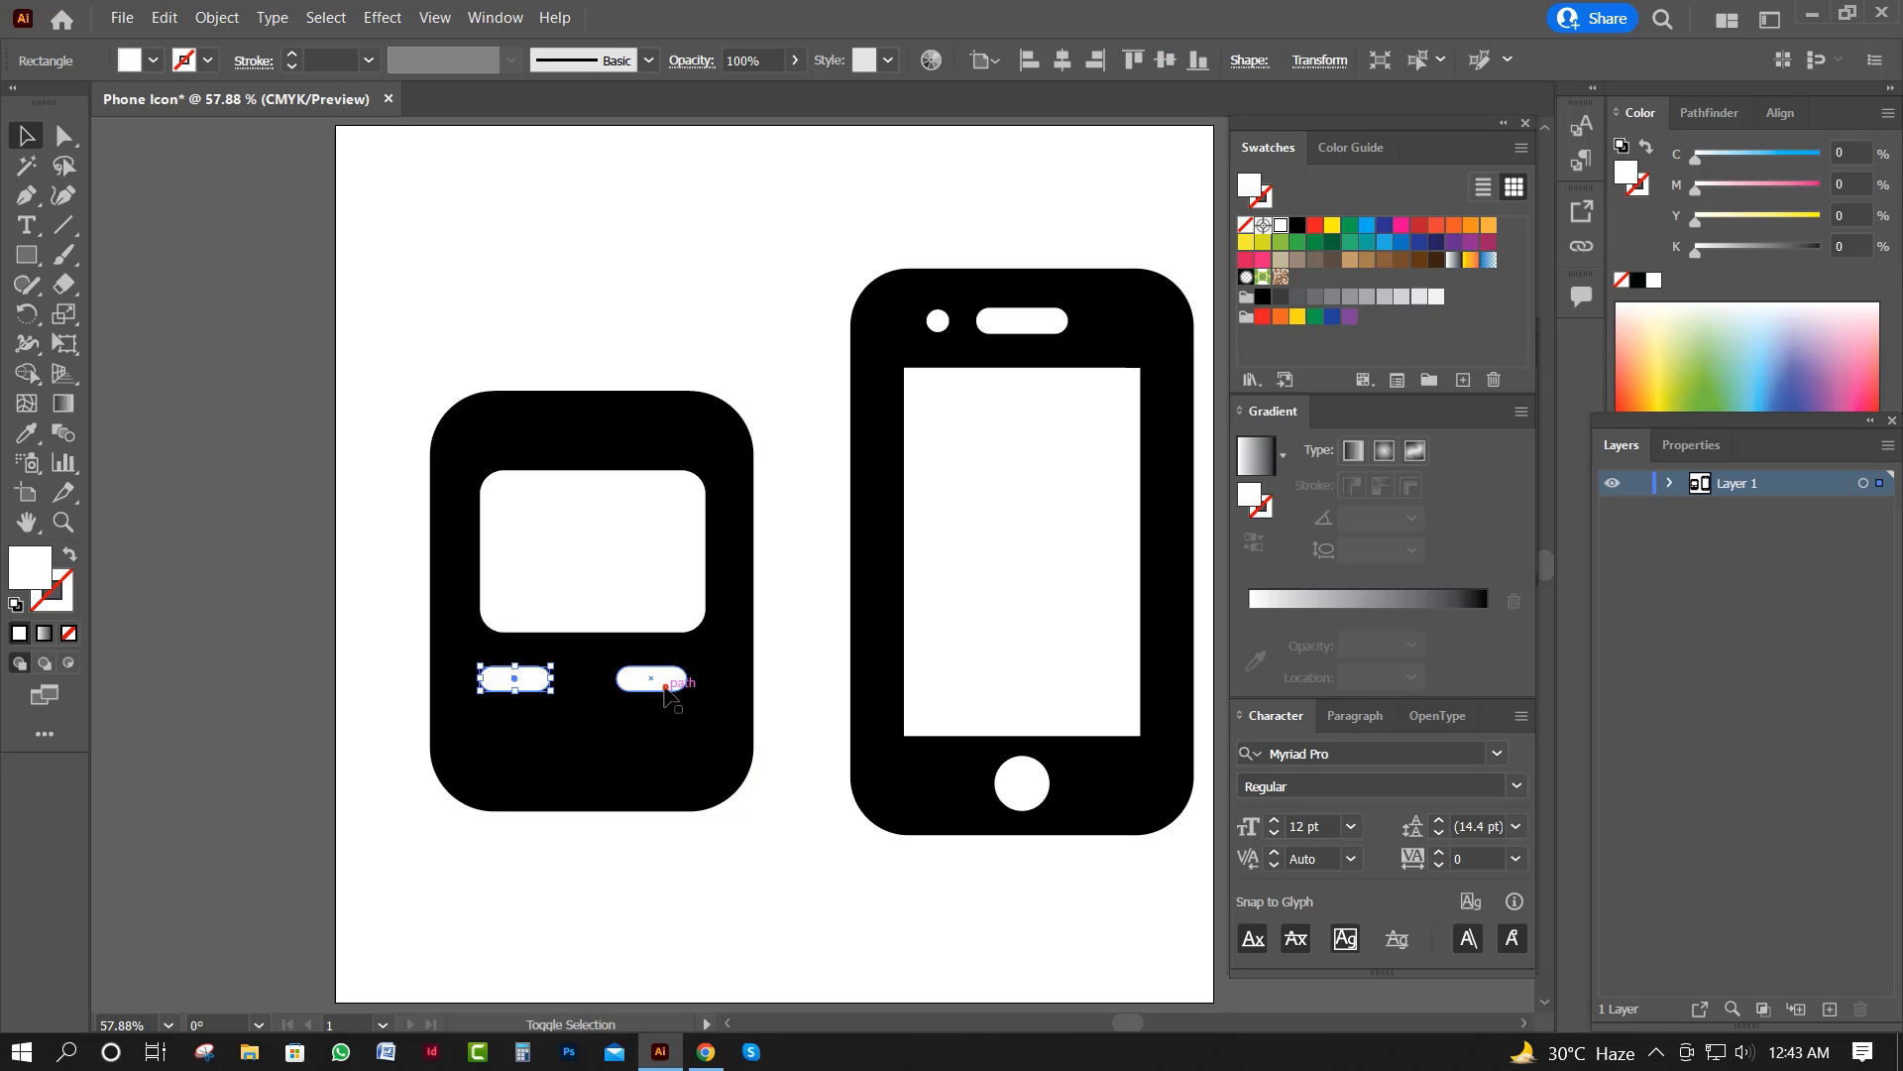
{"action": "left_click_drag", "start_coordinate": [667, 691], "coordinate": [666, 749]}
{"action": "left_click", "coordinate": [705, 250]}
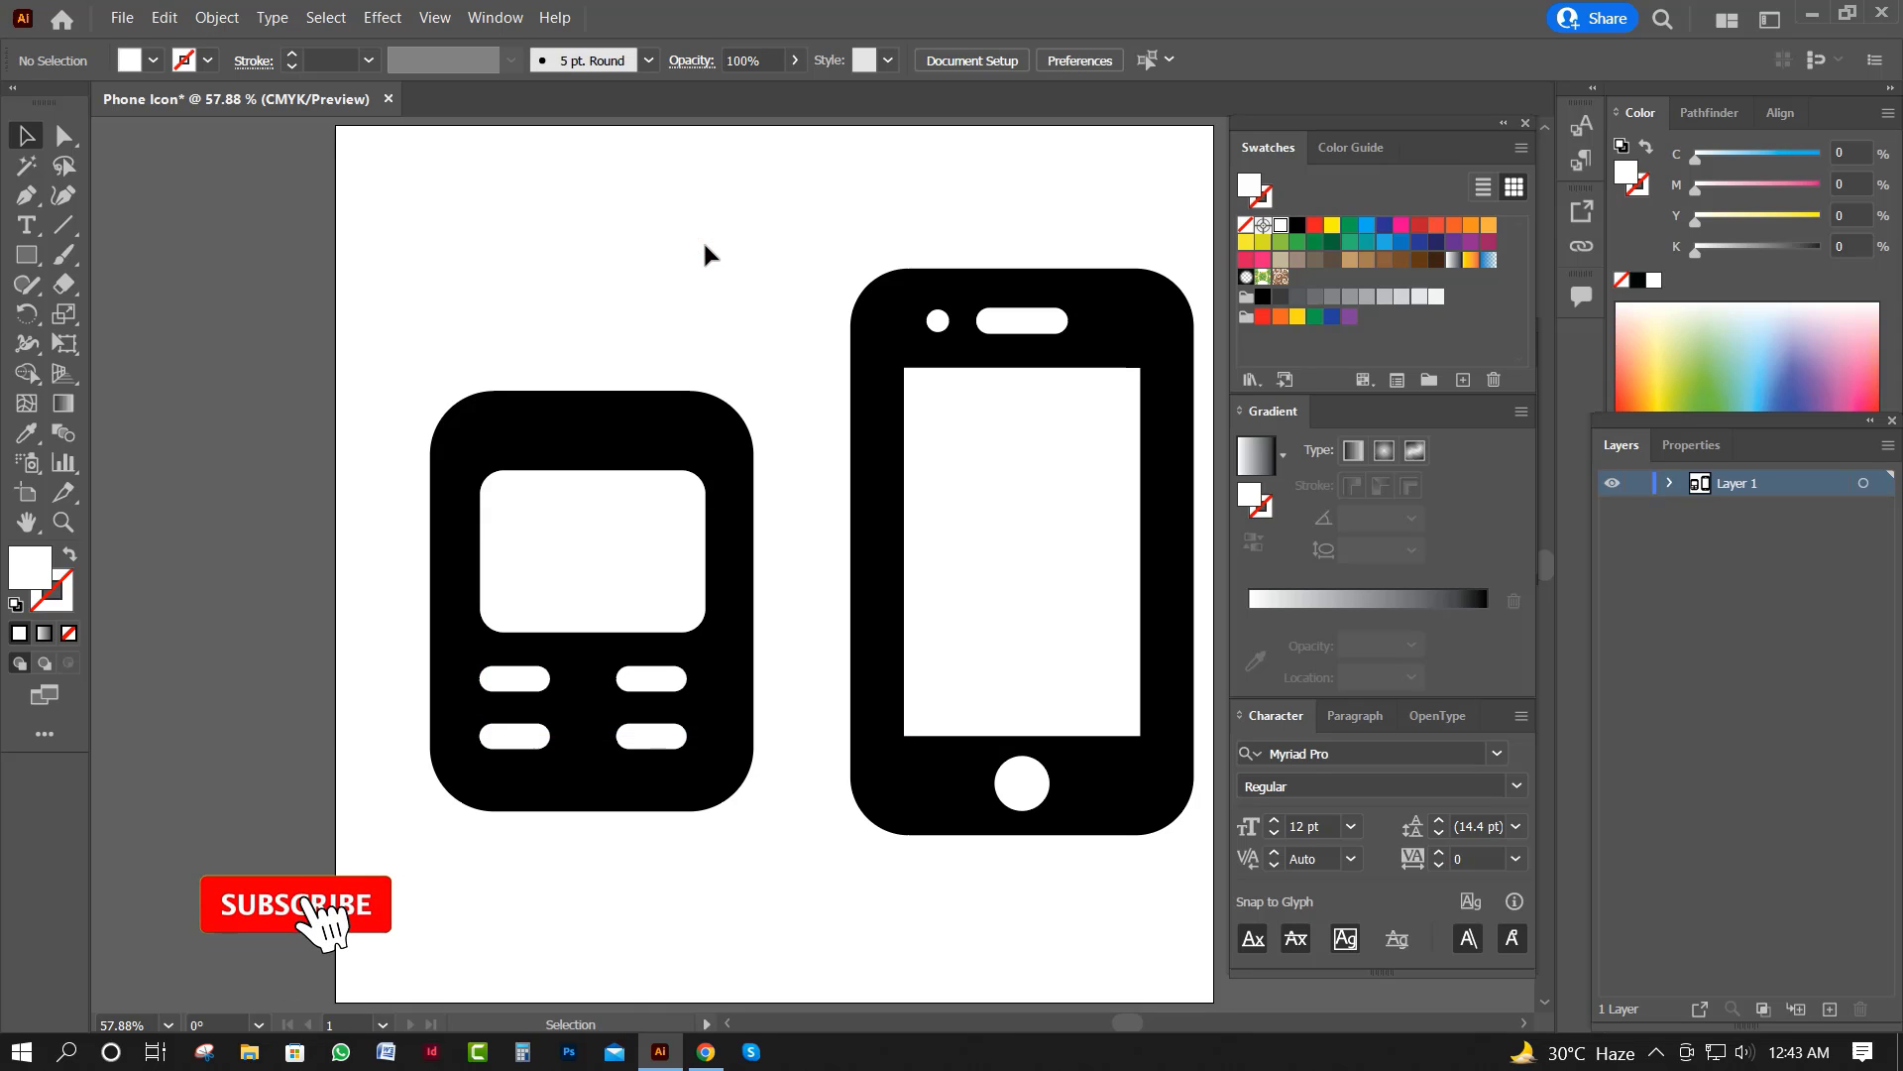
Move the two right-hand pills further right so they line up with the right edge of the screen opening.
{"action": "left_click", "coordinate": [661, 687]}
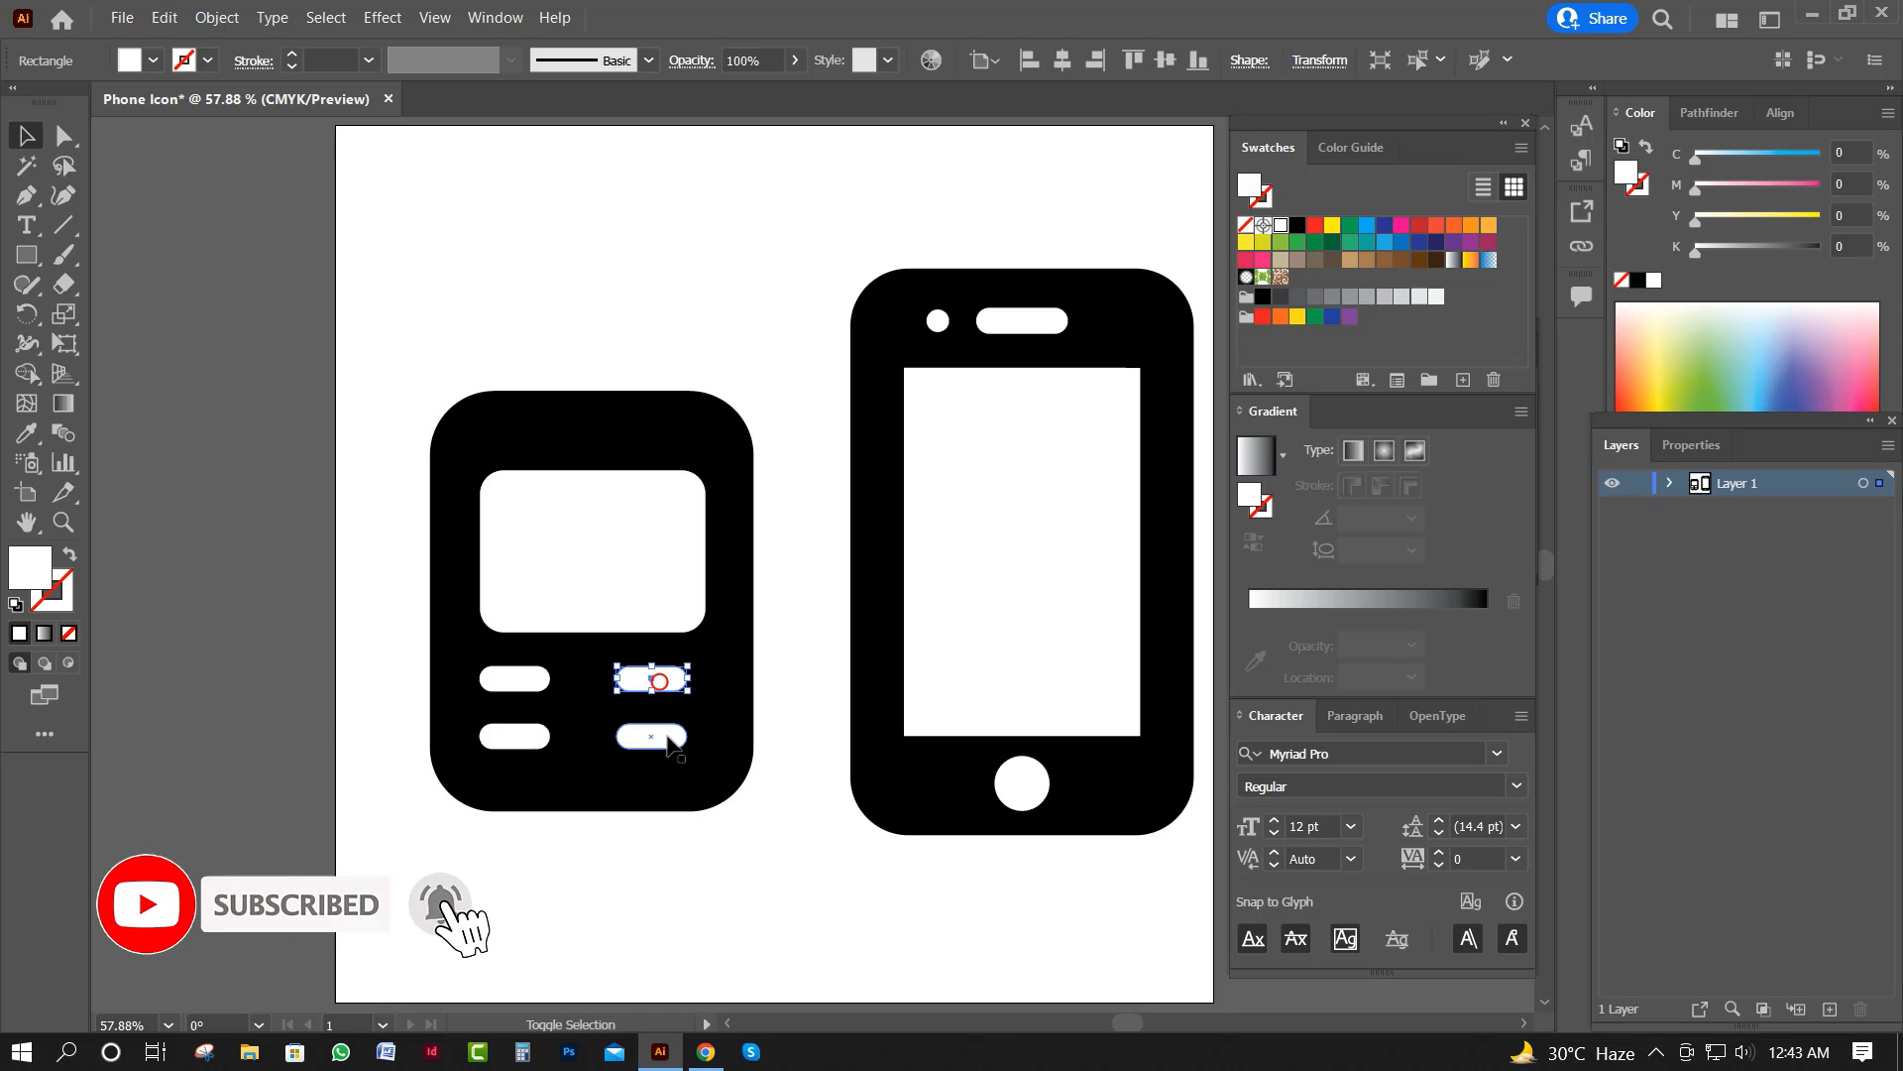
{"action": "left_click", "coordinate": [652, 735], "text": "shift"}
{"action": "left_click_drag", "start_coordinate": [673, 684], "coordinate": [684, 686]}
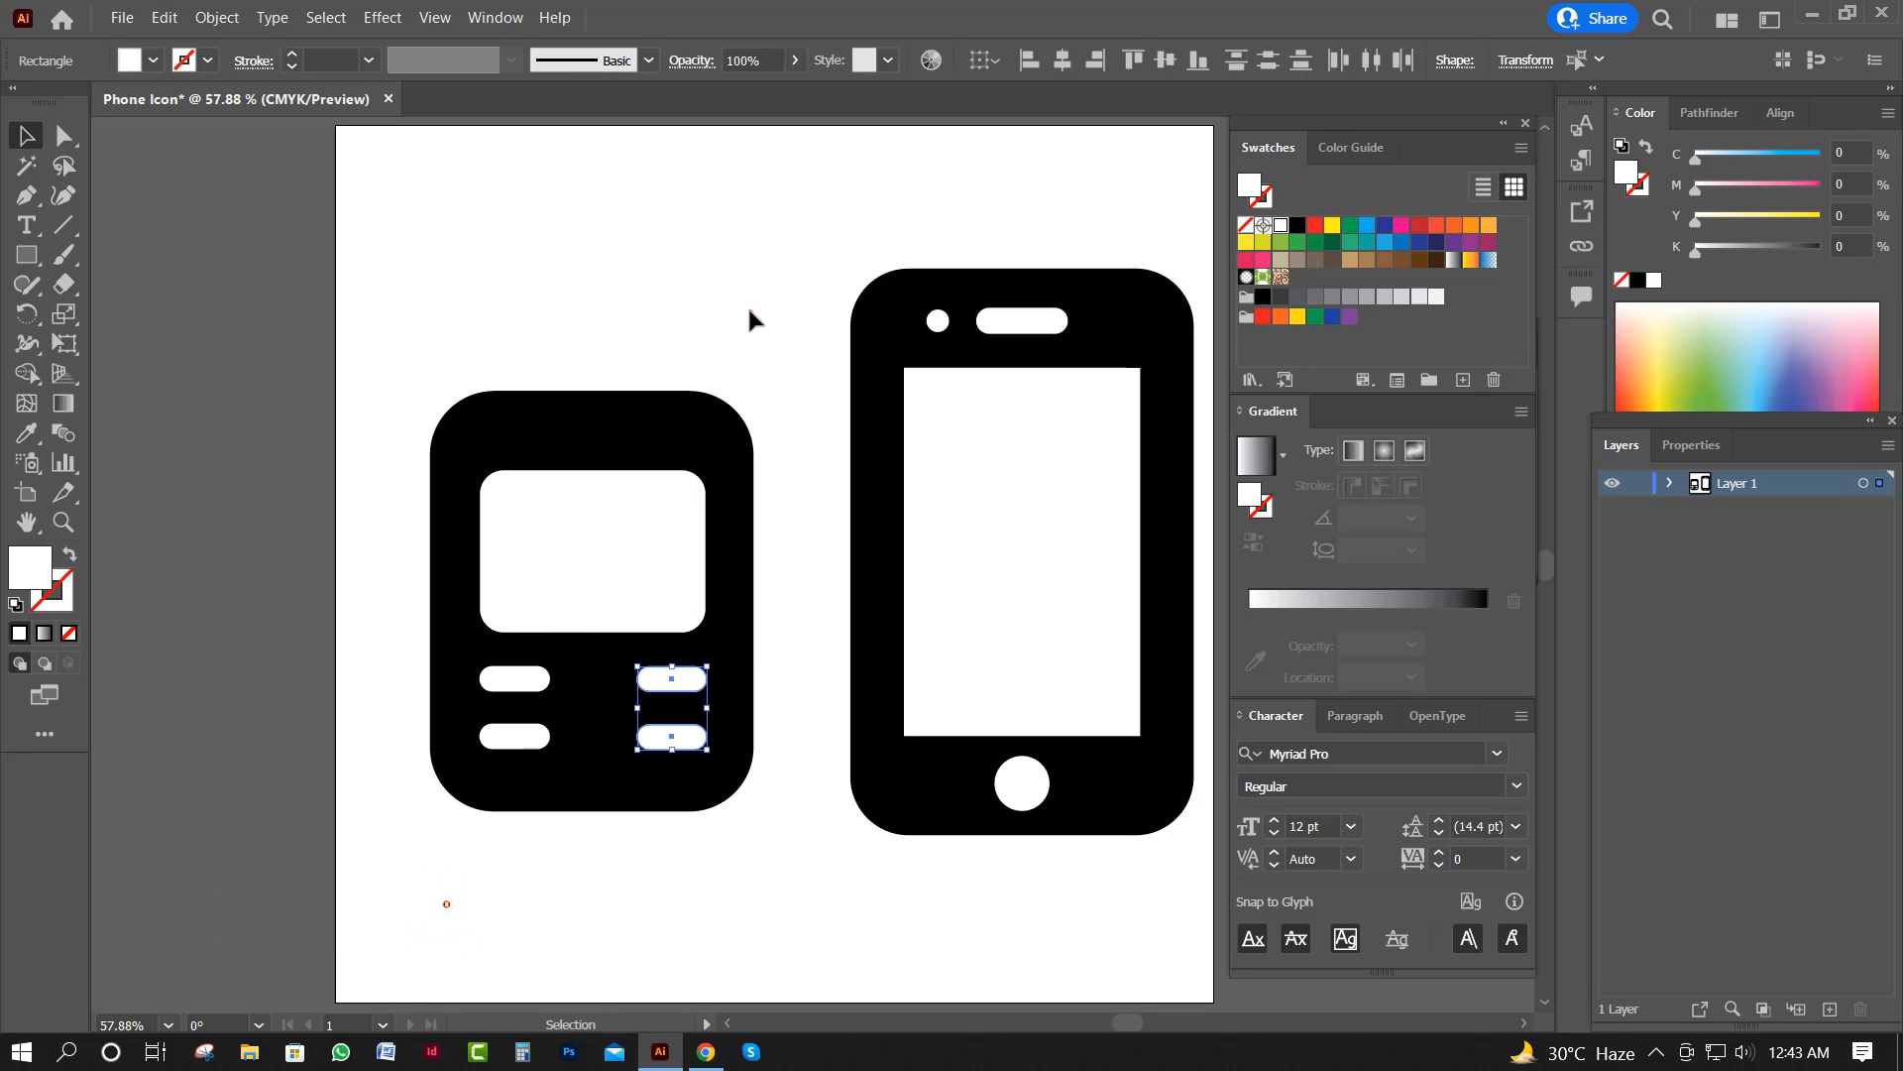
{"action": "left_click", "coordinate": [750, 313]}
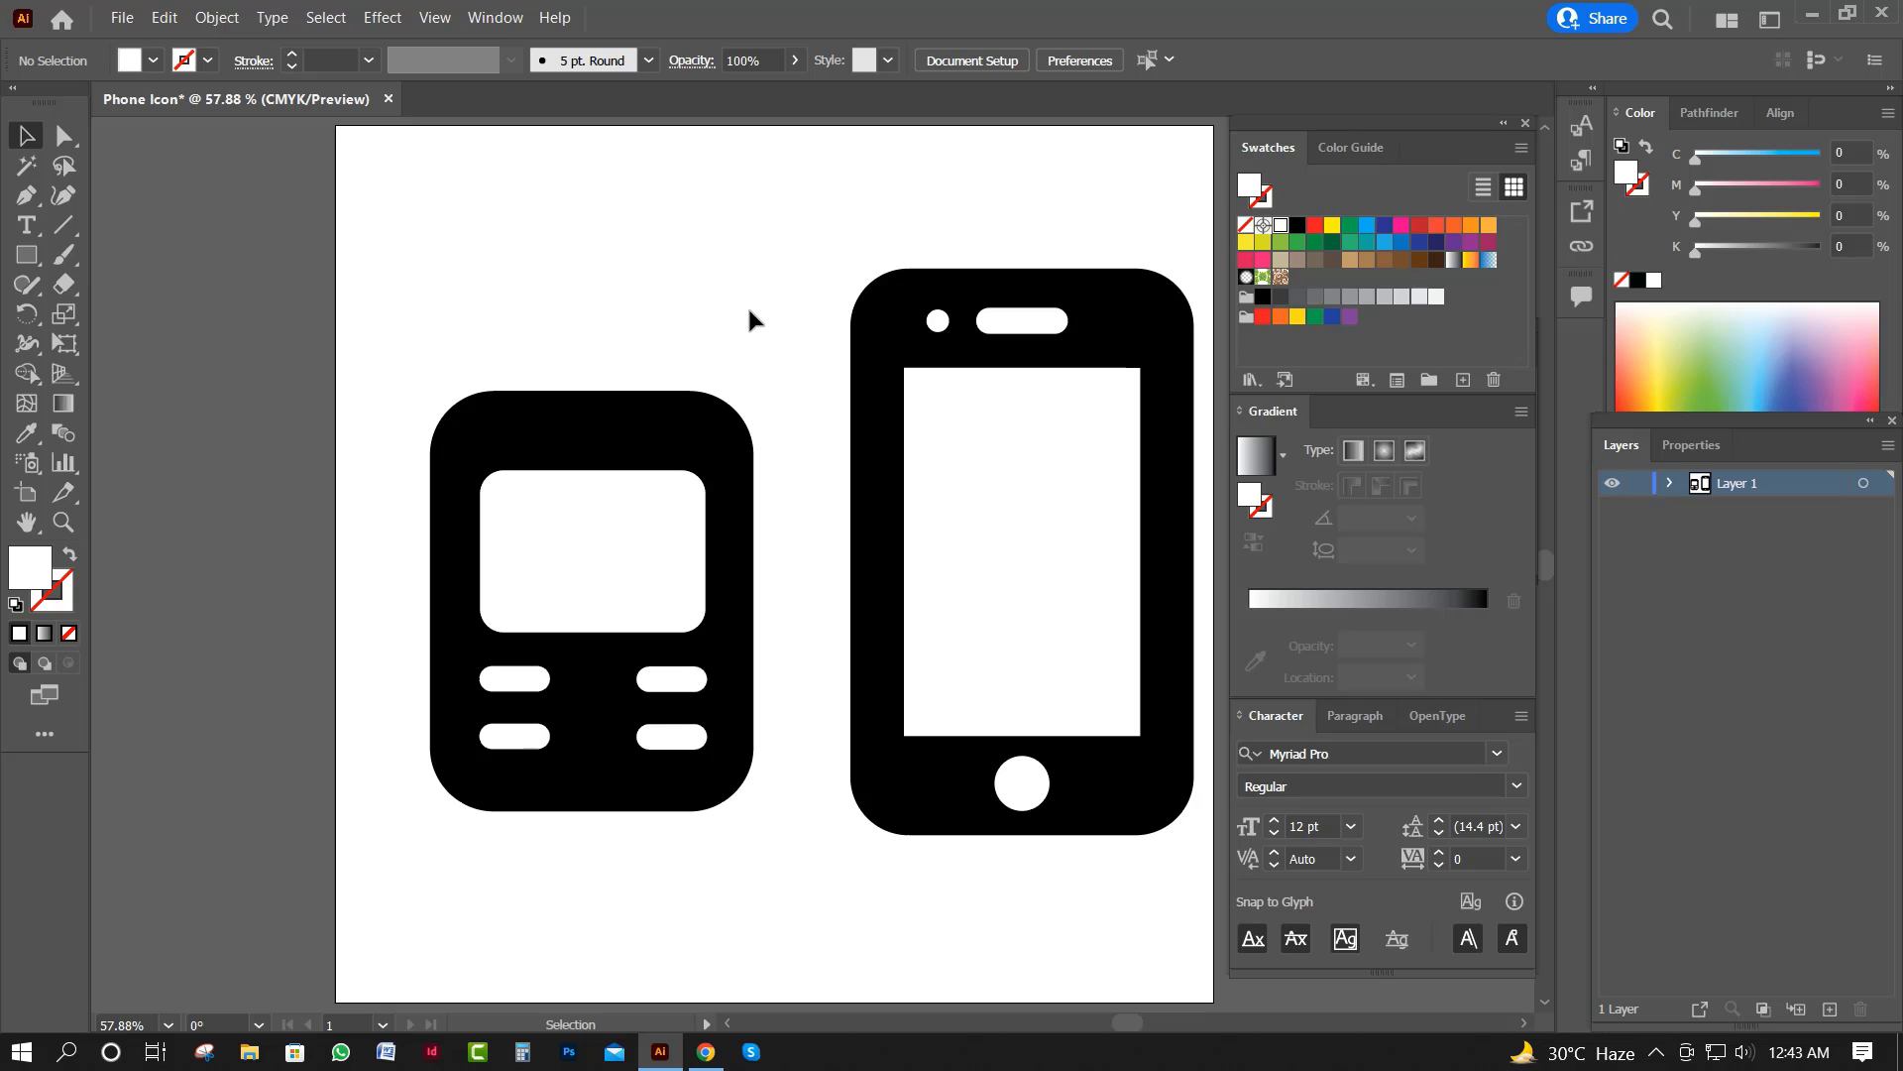
Draw a narrow upright rectangle over the second phone's upper-right corner as an antenna and fill it with black (000000).
{"action": "key", "text": "m"}
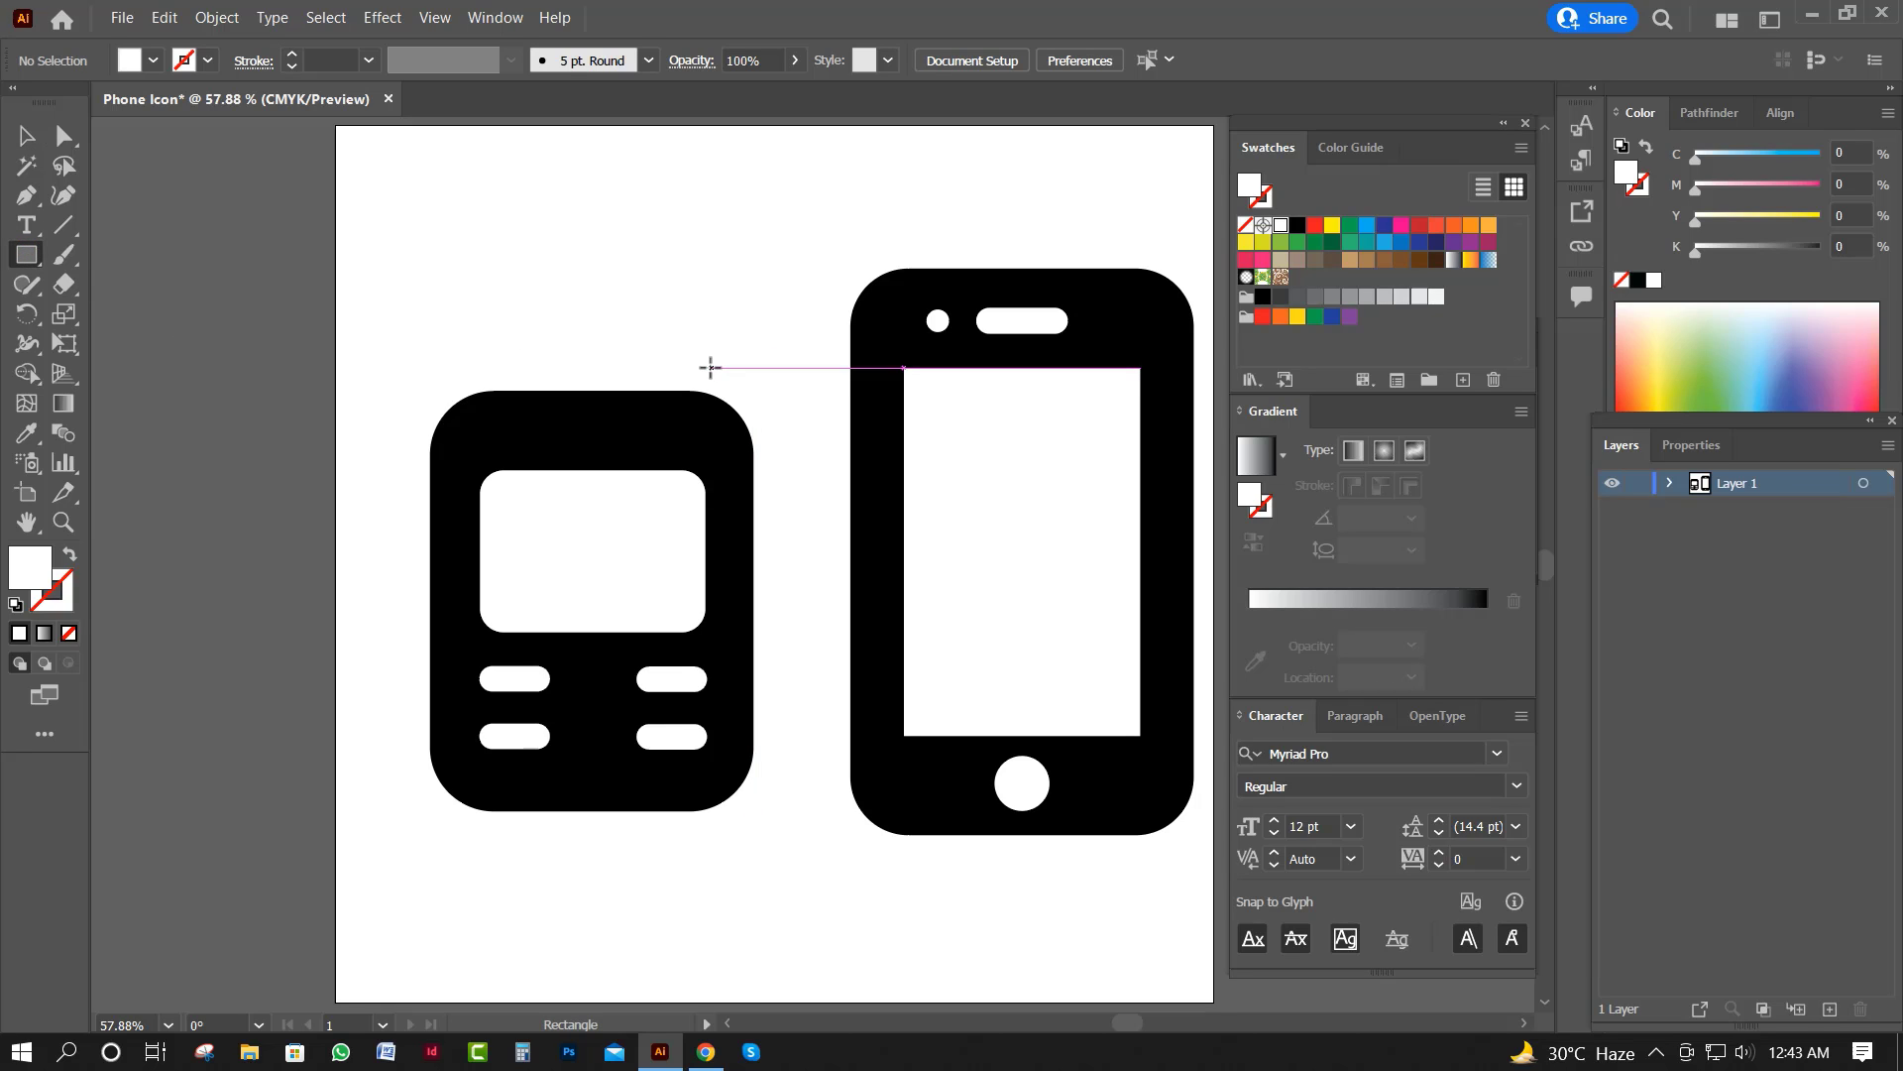
{"action": "left_click_drag", "start_coordinate": [704, 340], "coordinate": [754, 474]}
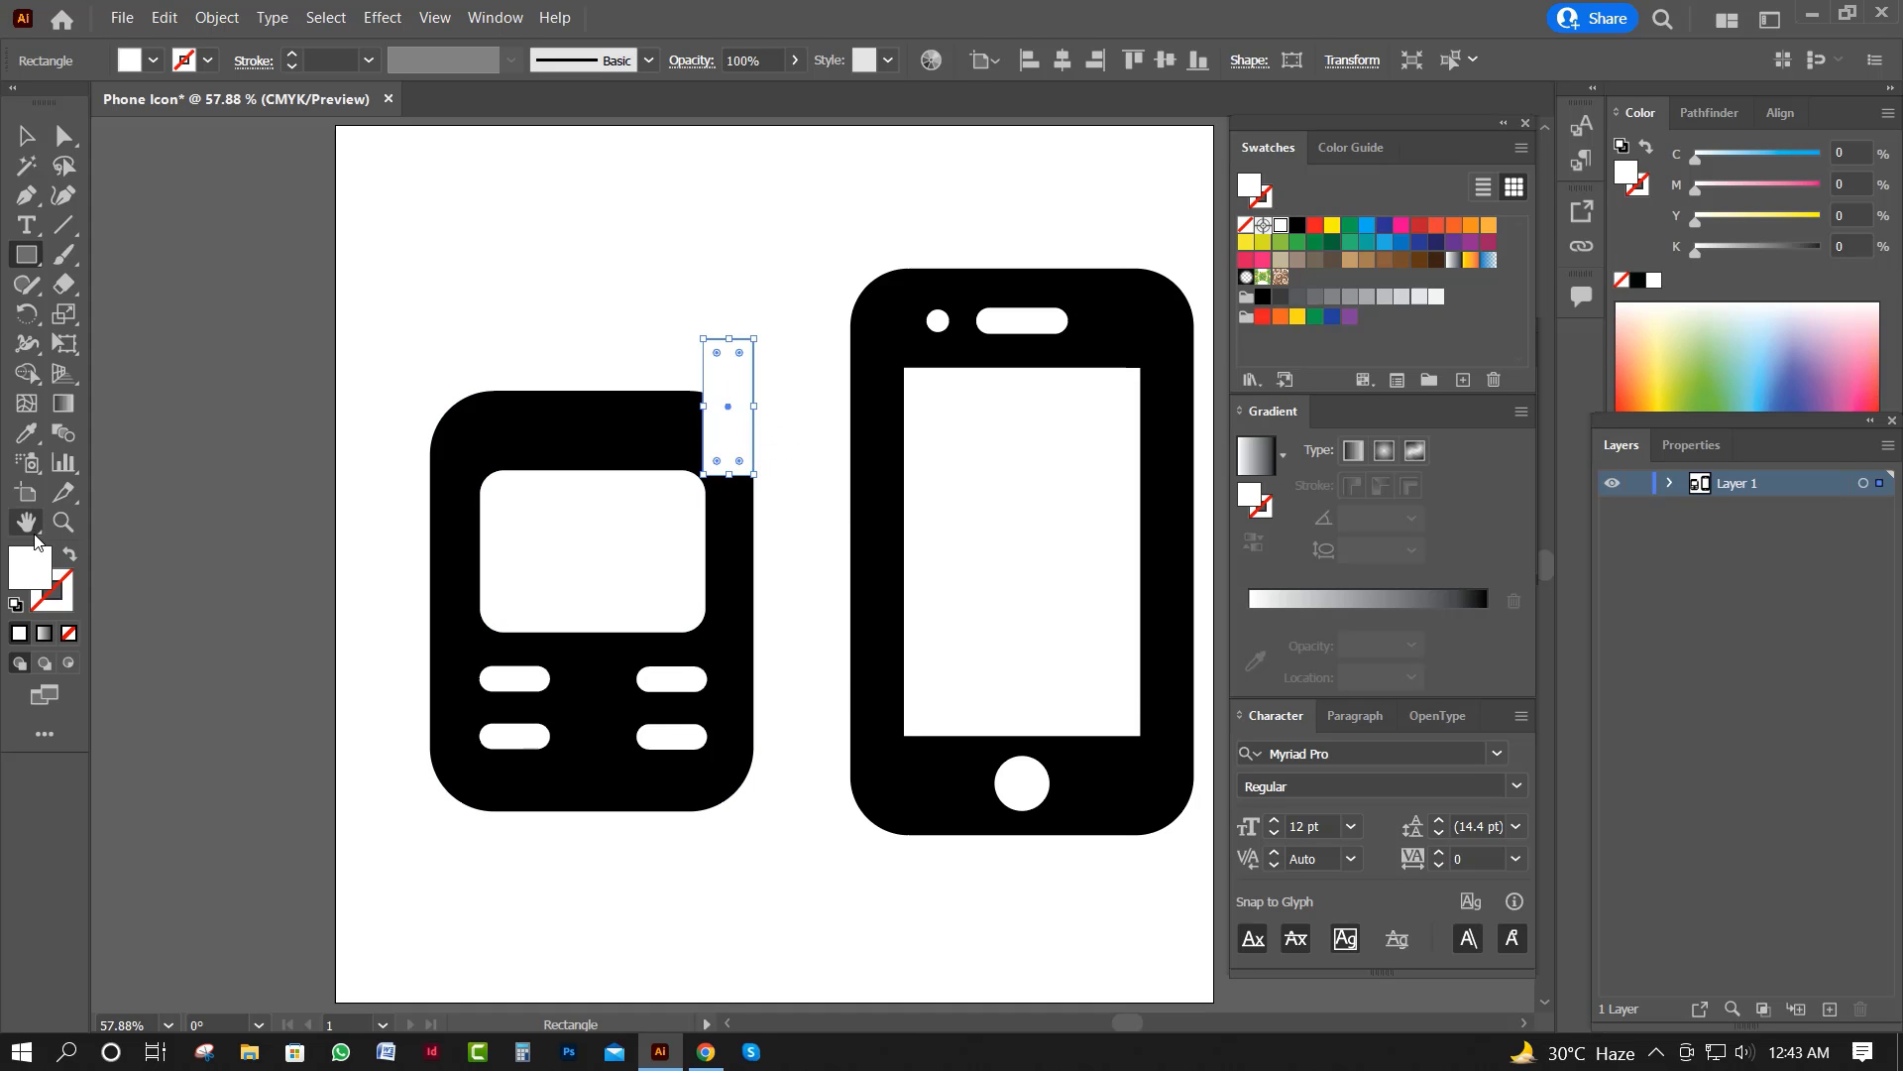
{"action": "double_click", "coordinate": [45, 567]}
{"action": "type", "text": "000000"}
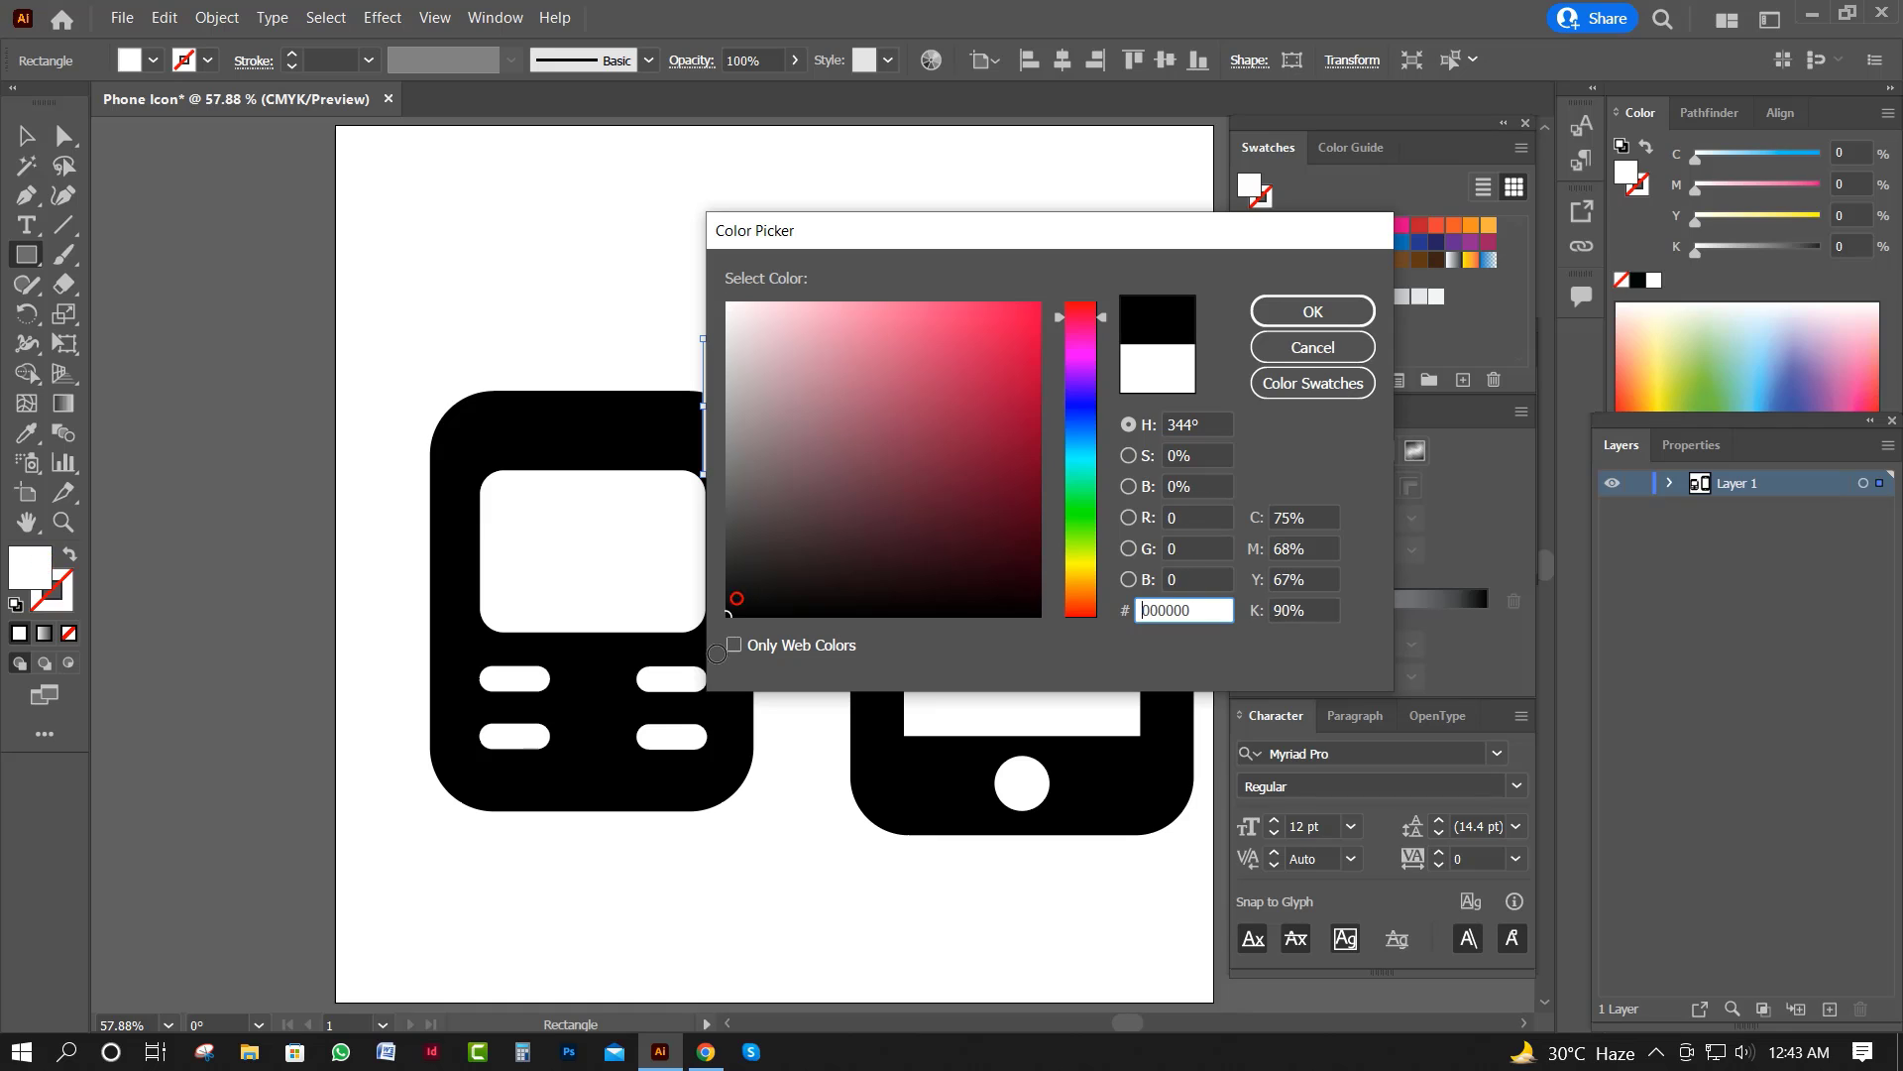
{"action": "left_click", "coordinate": [1297, 311]}
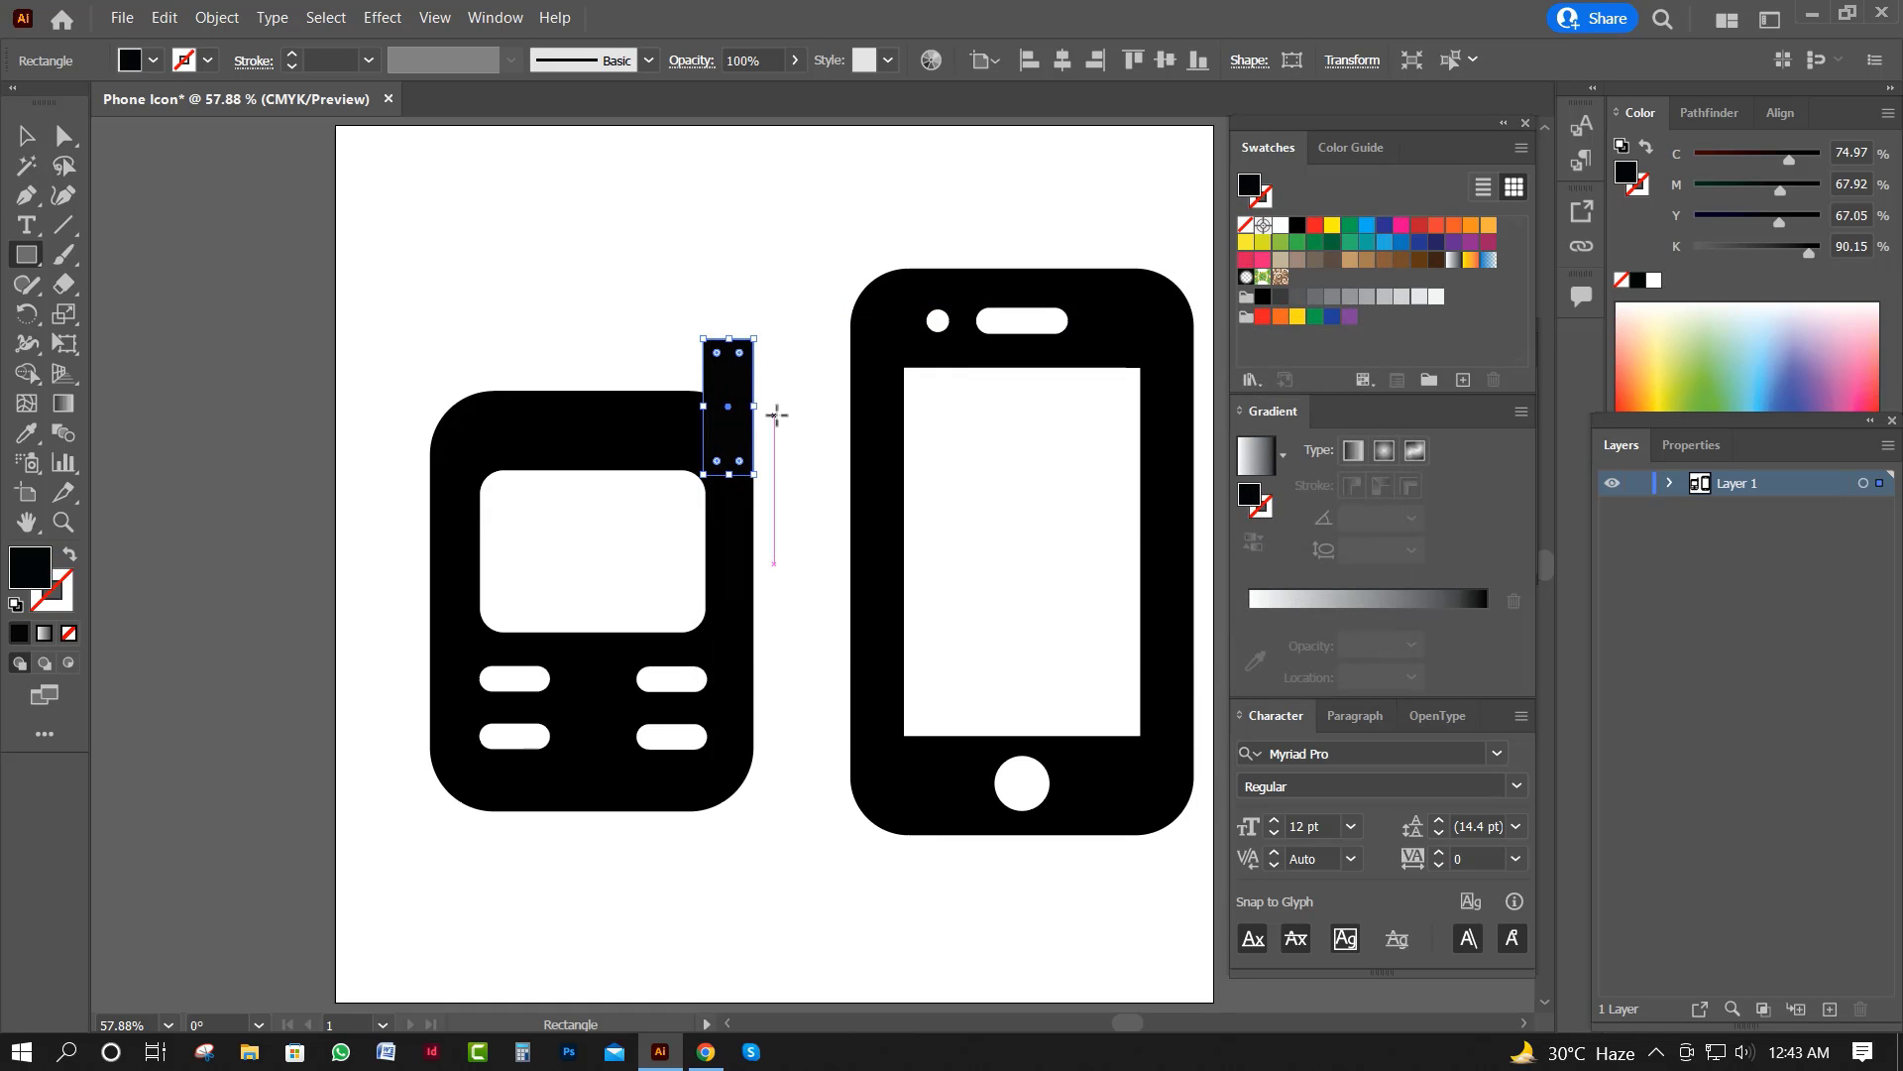
Round the antenna's top corners fully and stretch the antenna slightly upward.
{"action": "key", "text": "a"}
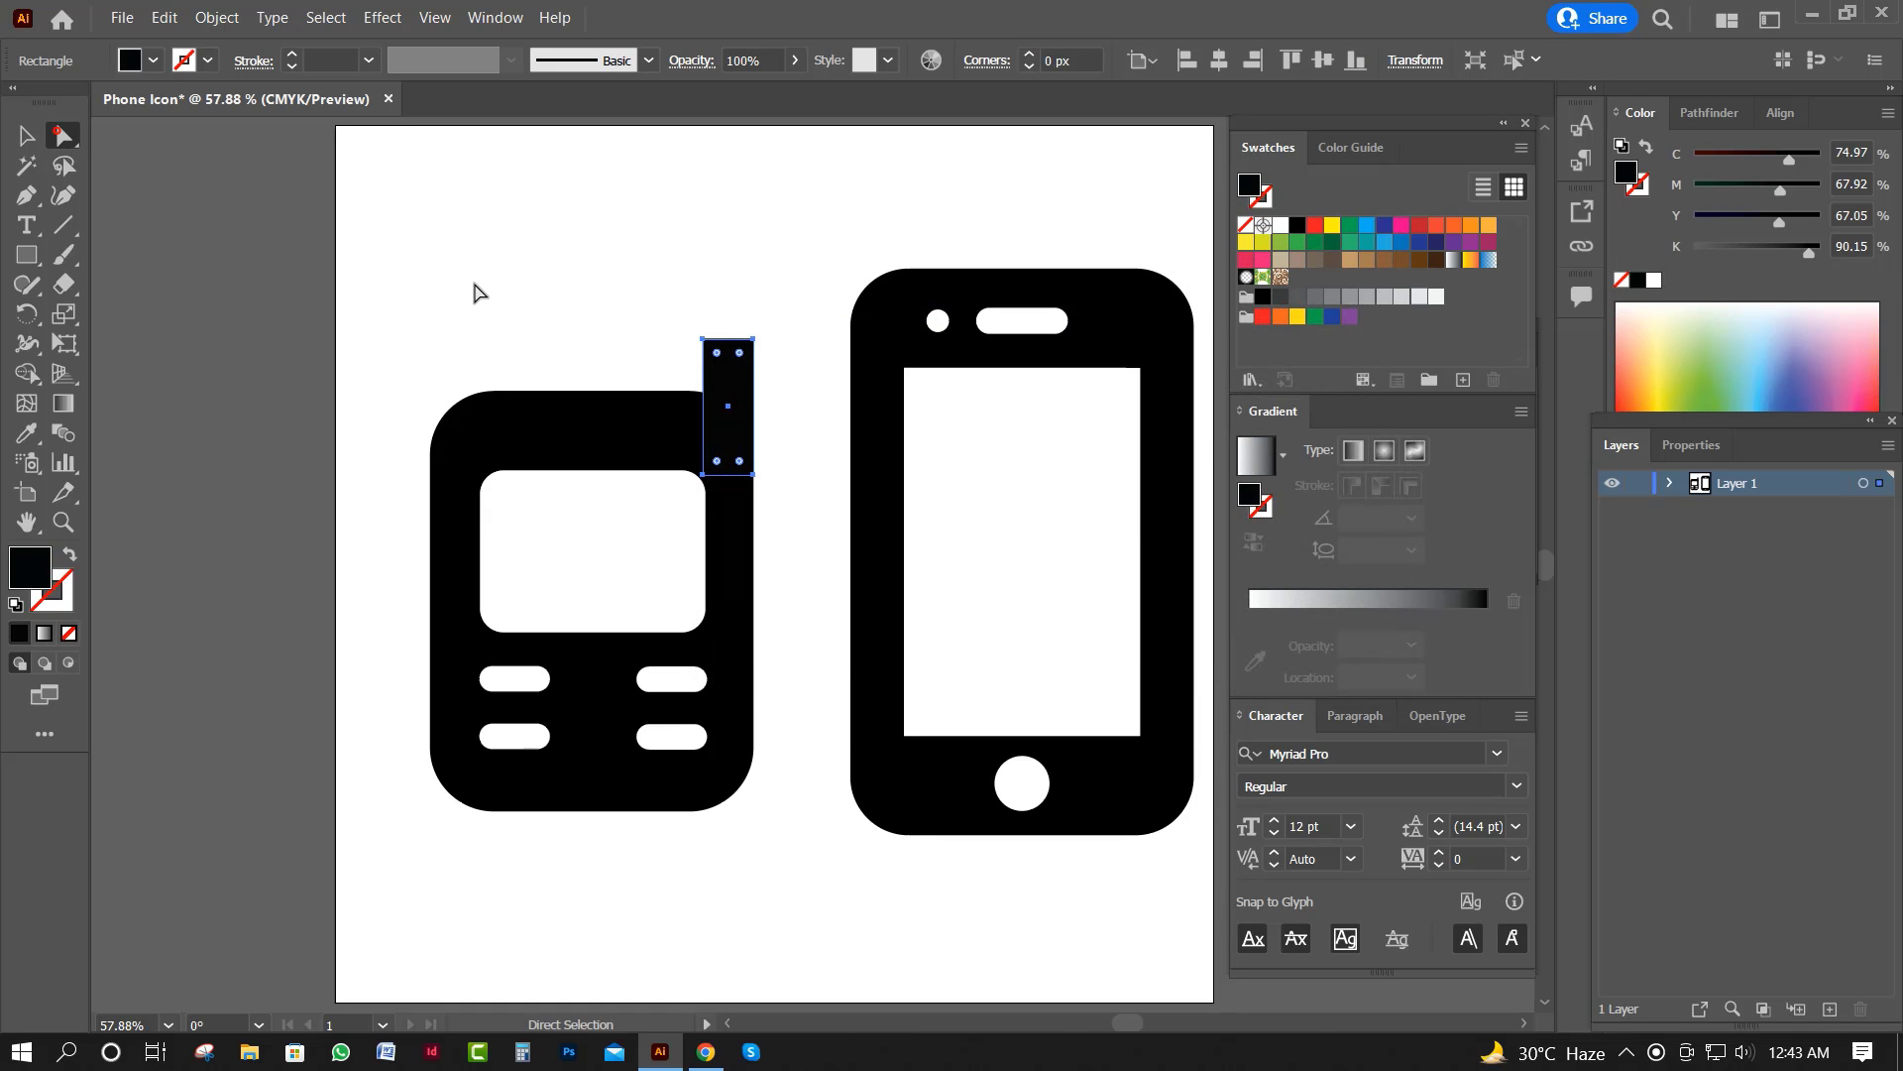
{"action": "left_click_drag", "start_coordinate": [740, 357], "coordinate": [731, 357]}
{"action": "left_click", "coordinate": [26, 135]}
{"action": "left_click", "coordinate": [610, 265]}
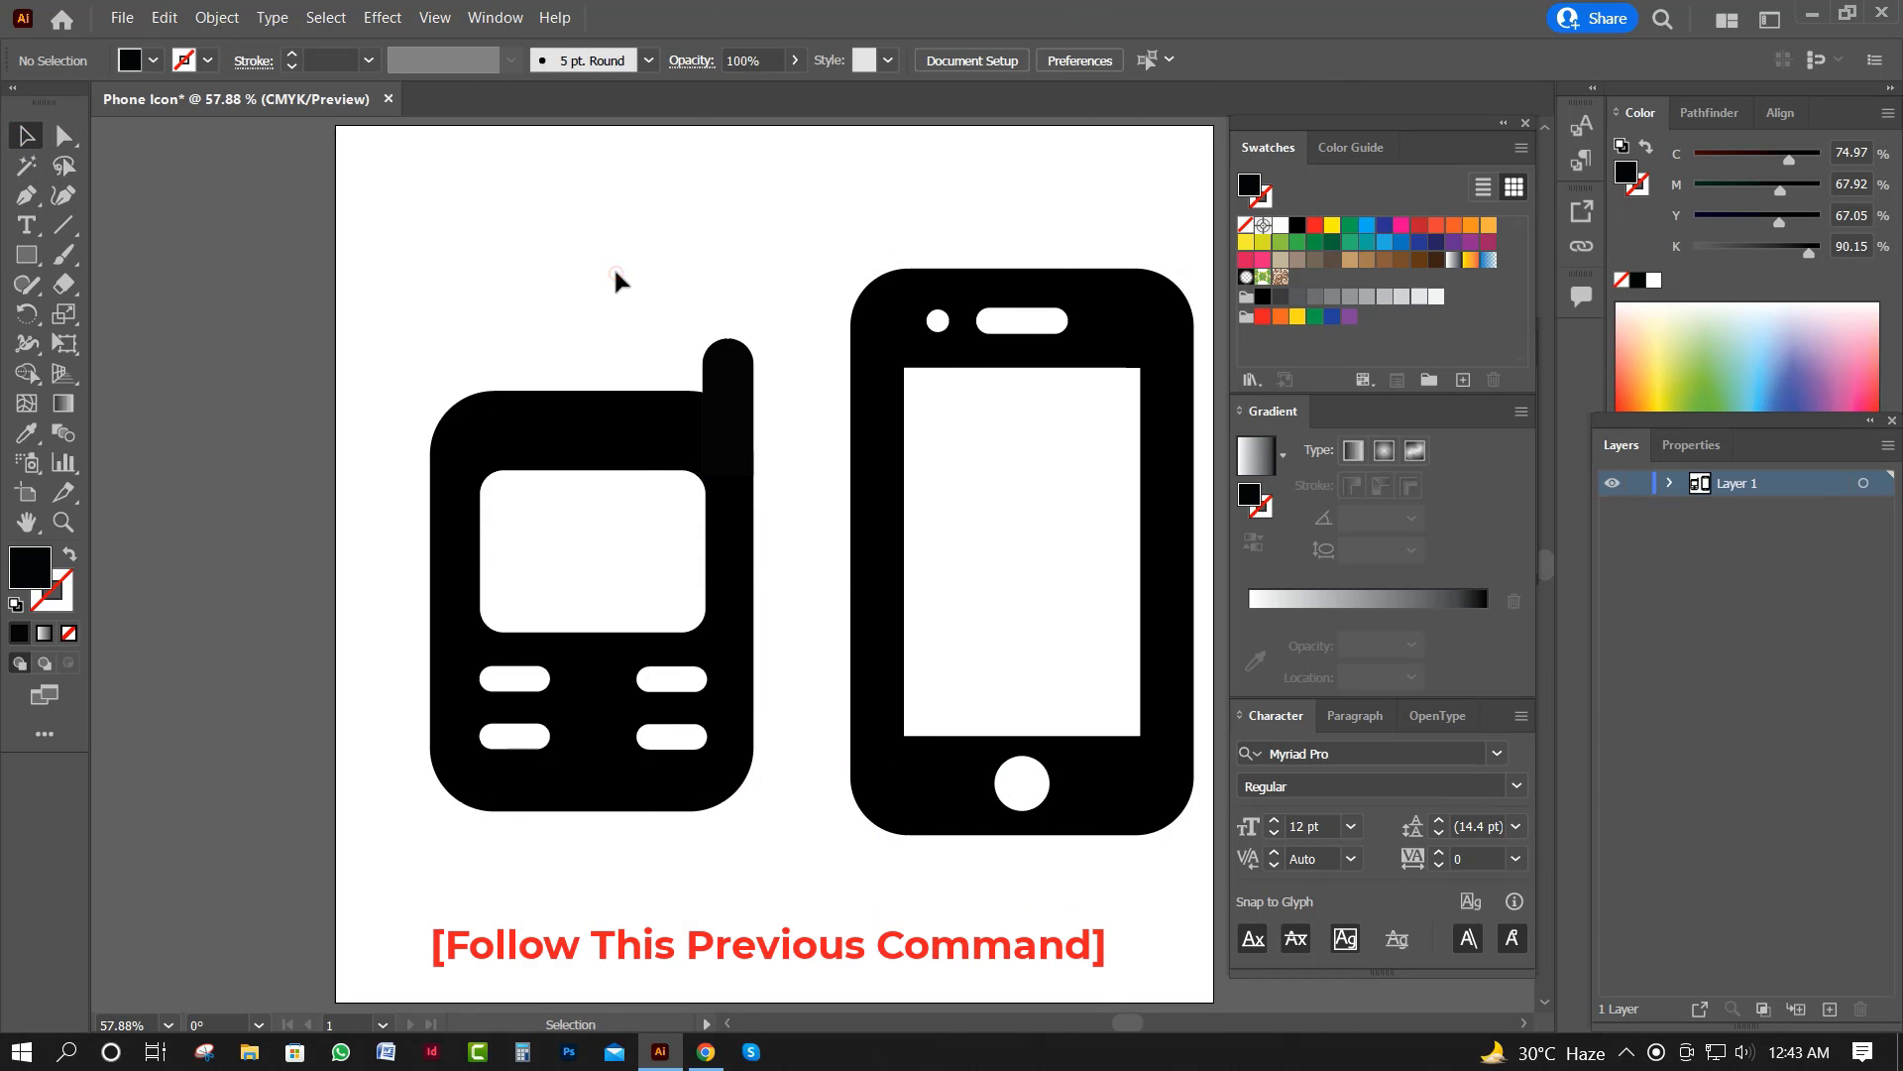
{"action": "left_click_drag", "start_coordinate": [731, 354], "coordinate": [731, 322]}
{"action": "left_click", "coordinate": [717, 287]}
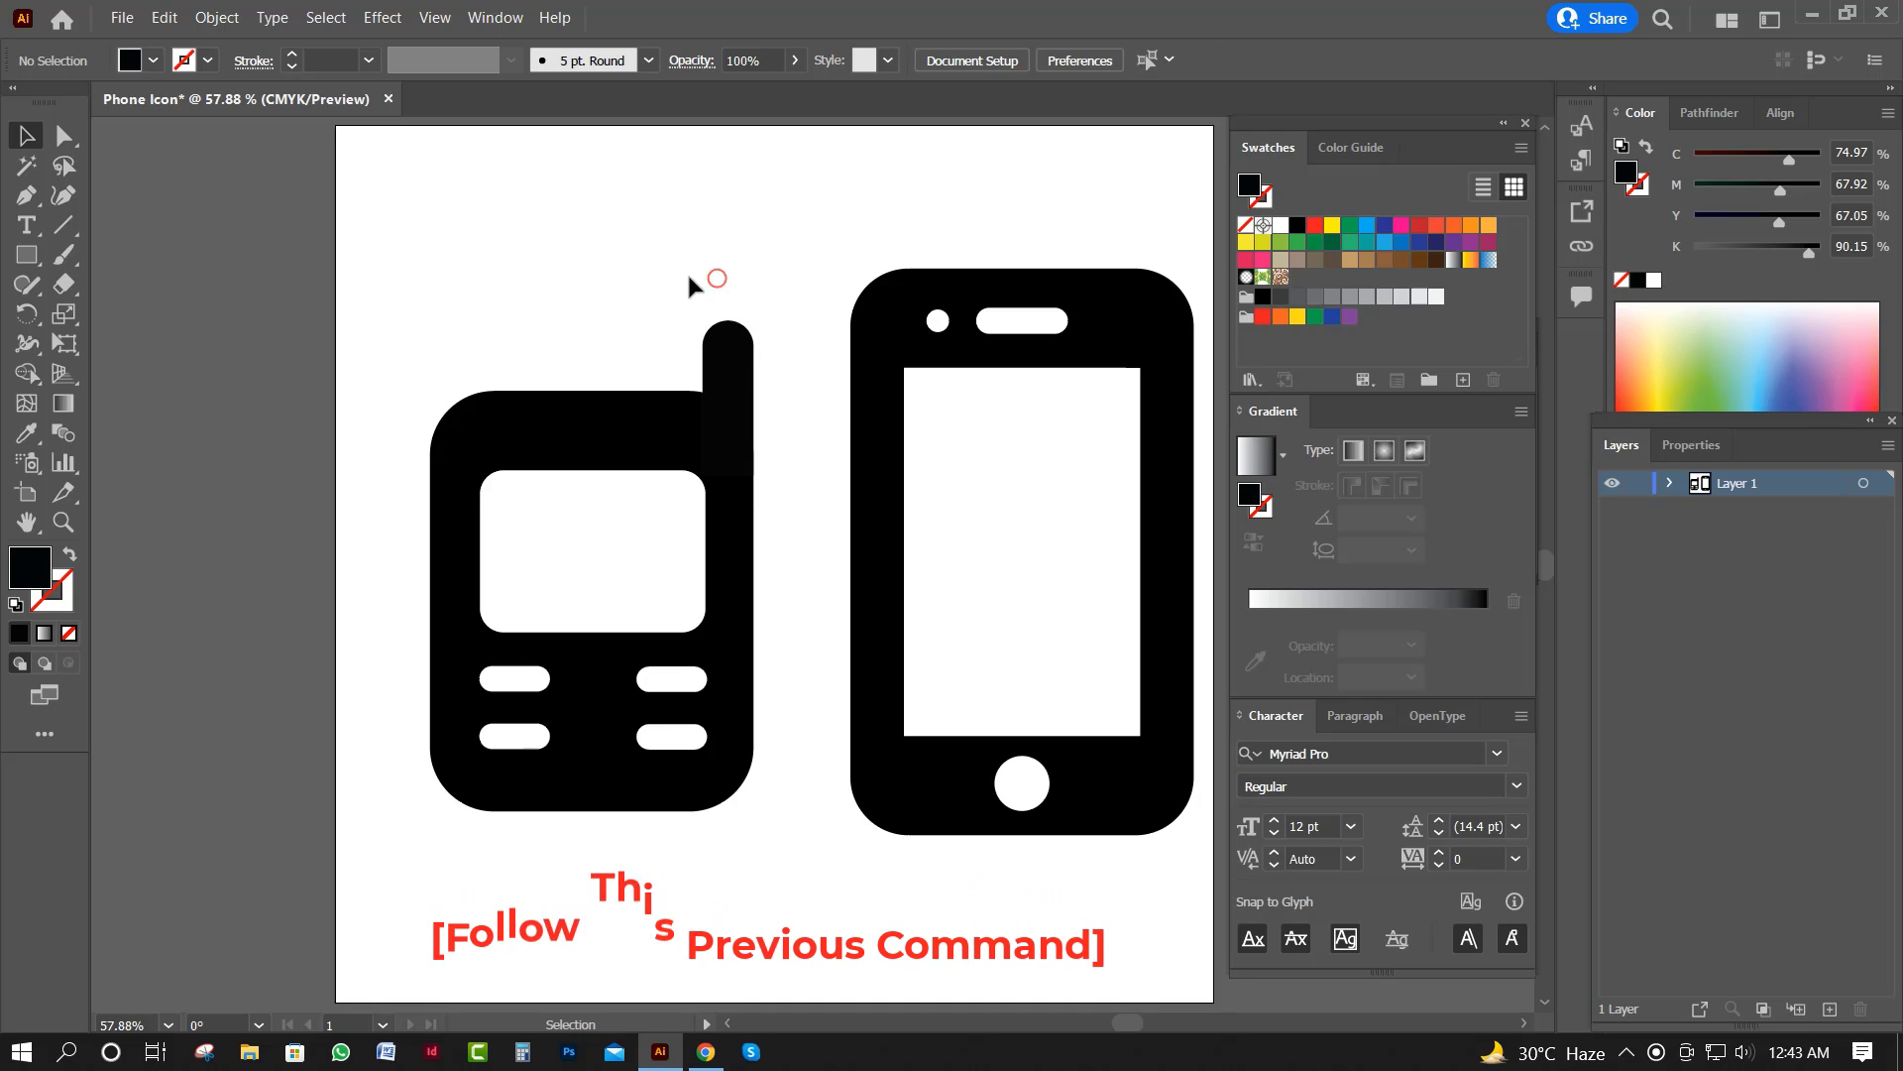
Cut the four button pills out of the second phone with the Shape Builder and merge the antenna with the corner area it overlaps.
{"action": "left_click_drag", "start_coordinate": [429, 271], "coordinate": [787, 825]}
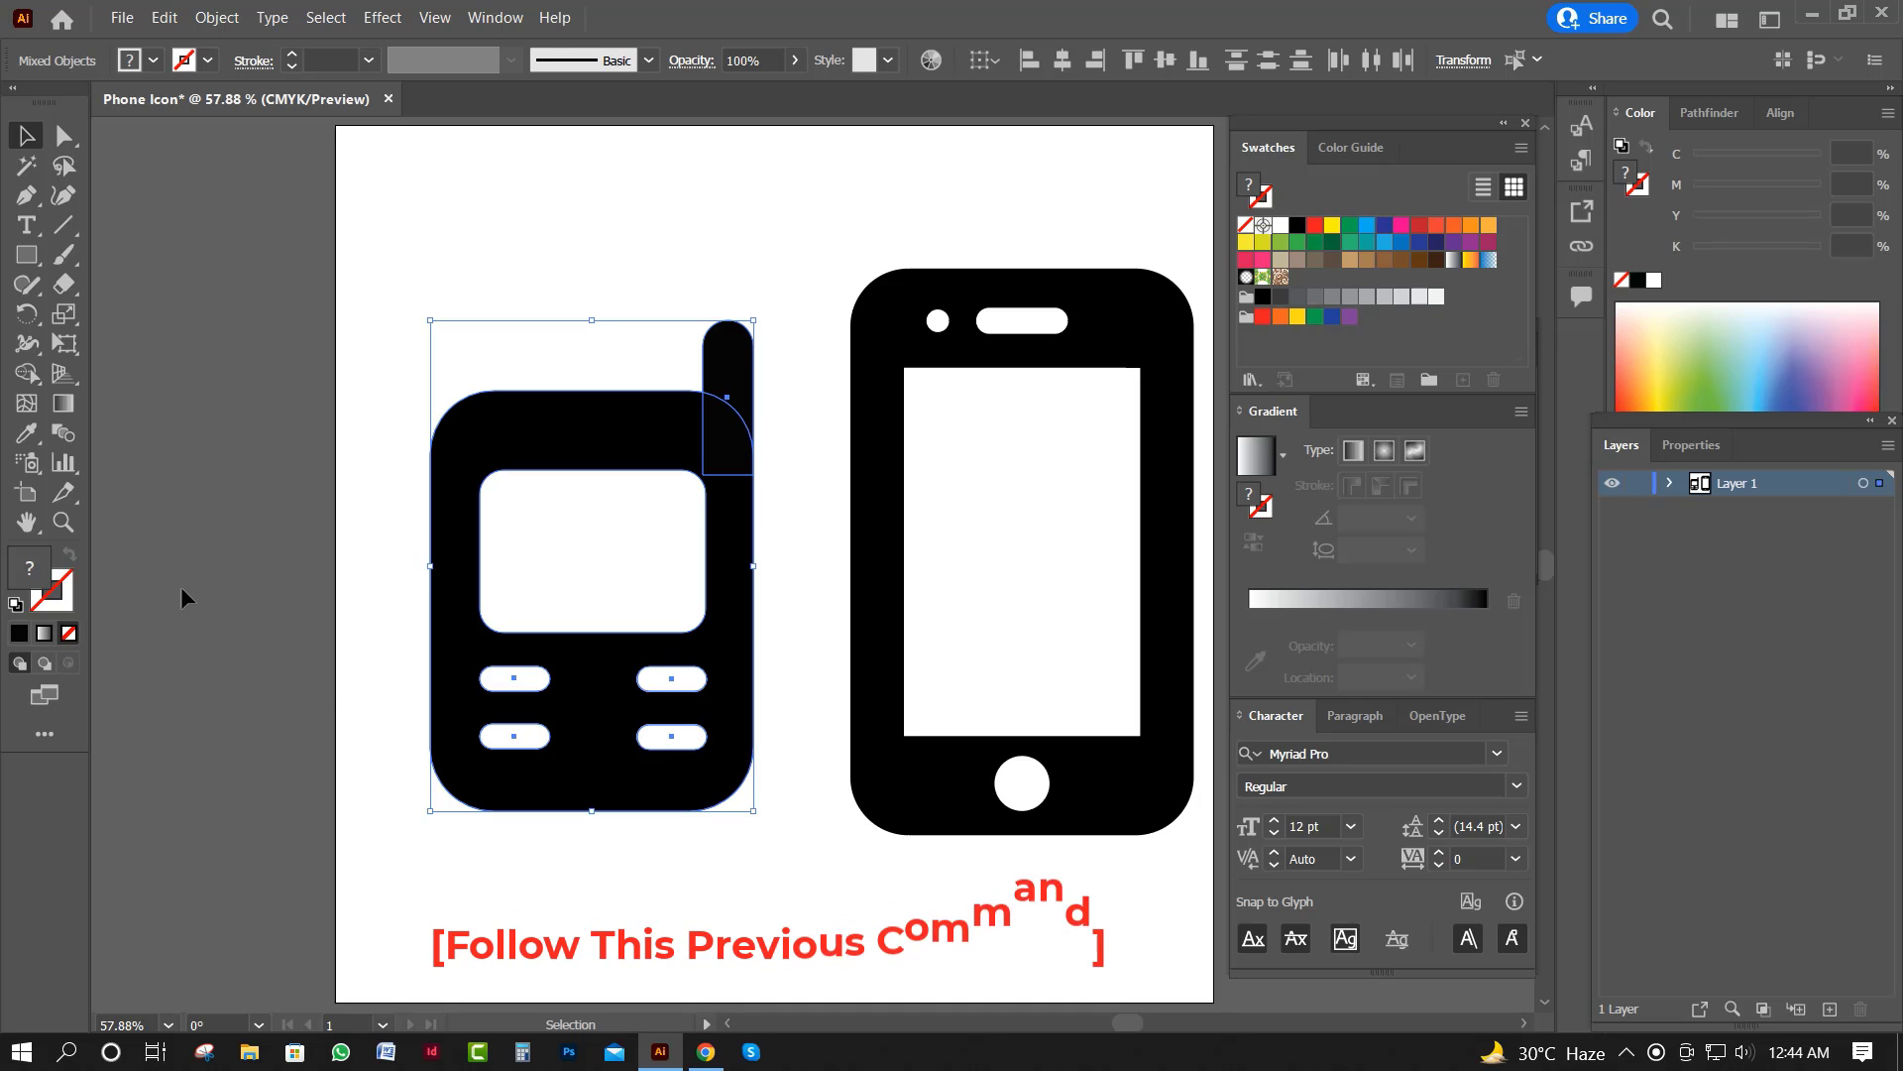
{"action": "key", "text": "shift+m"}
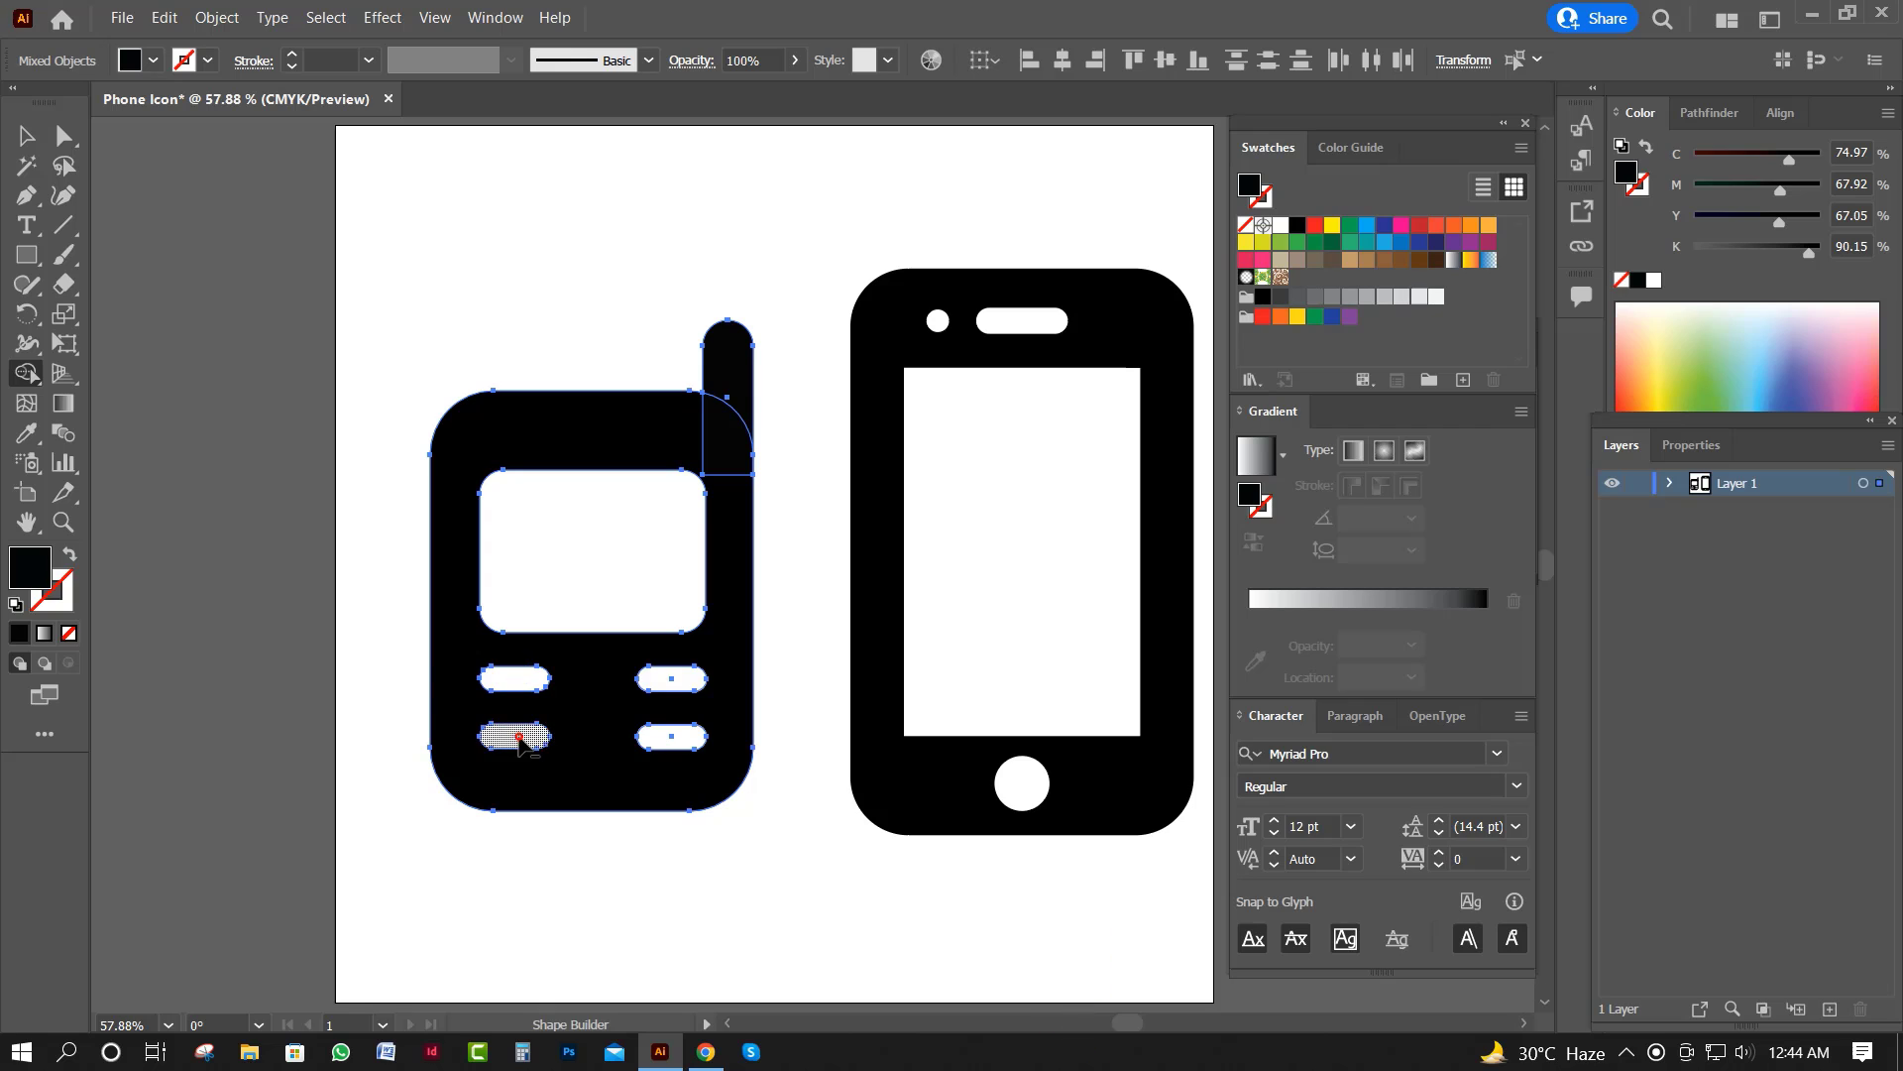
{"action": "mouse_move", "coordinate": [517, 738]}
{"action": "left_mouse_down"}
{"action": "mouse_move", "coordinate": [639, 765]}
{"action": "mouse_move", "coordinate": [696, 755]}
{"action": "left_mouse_up"}
{"action": "left_click", "coordinate": [672, 681], "text": "alt"}
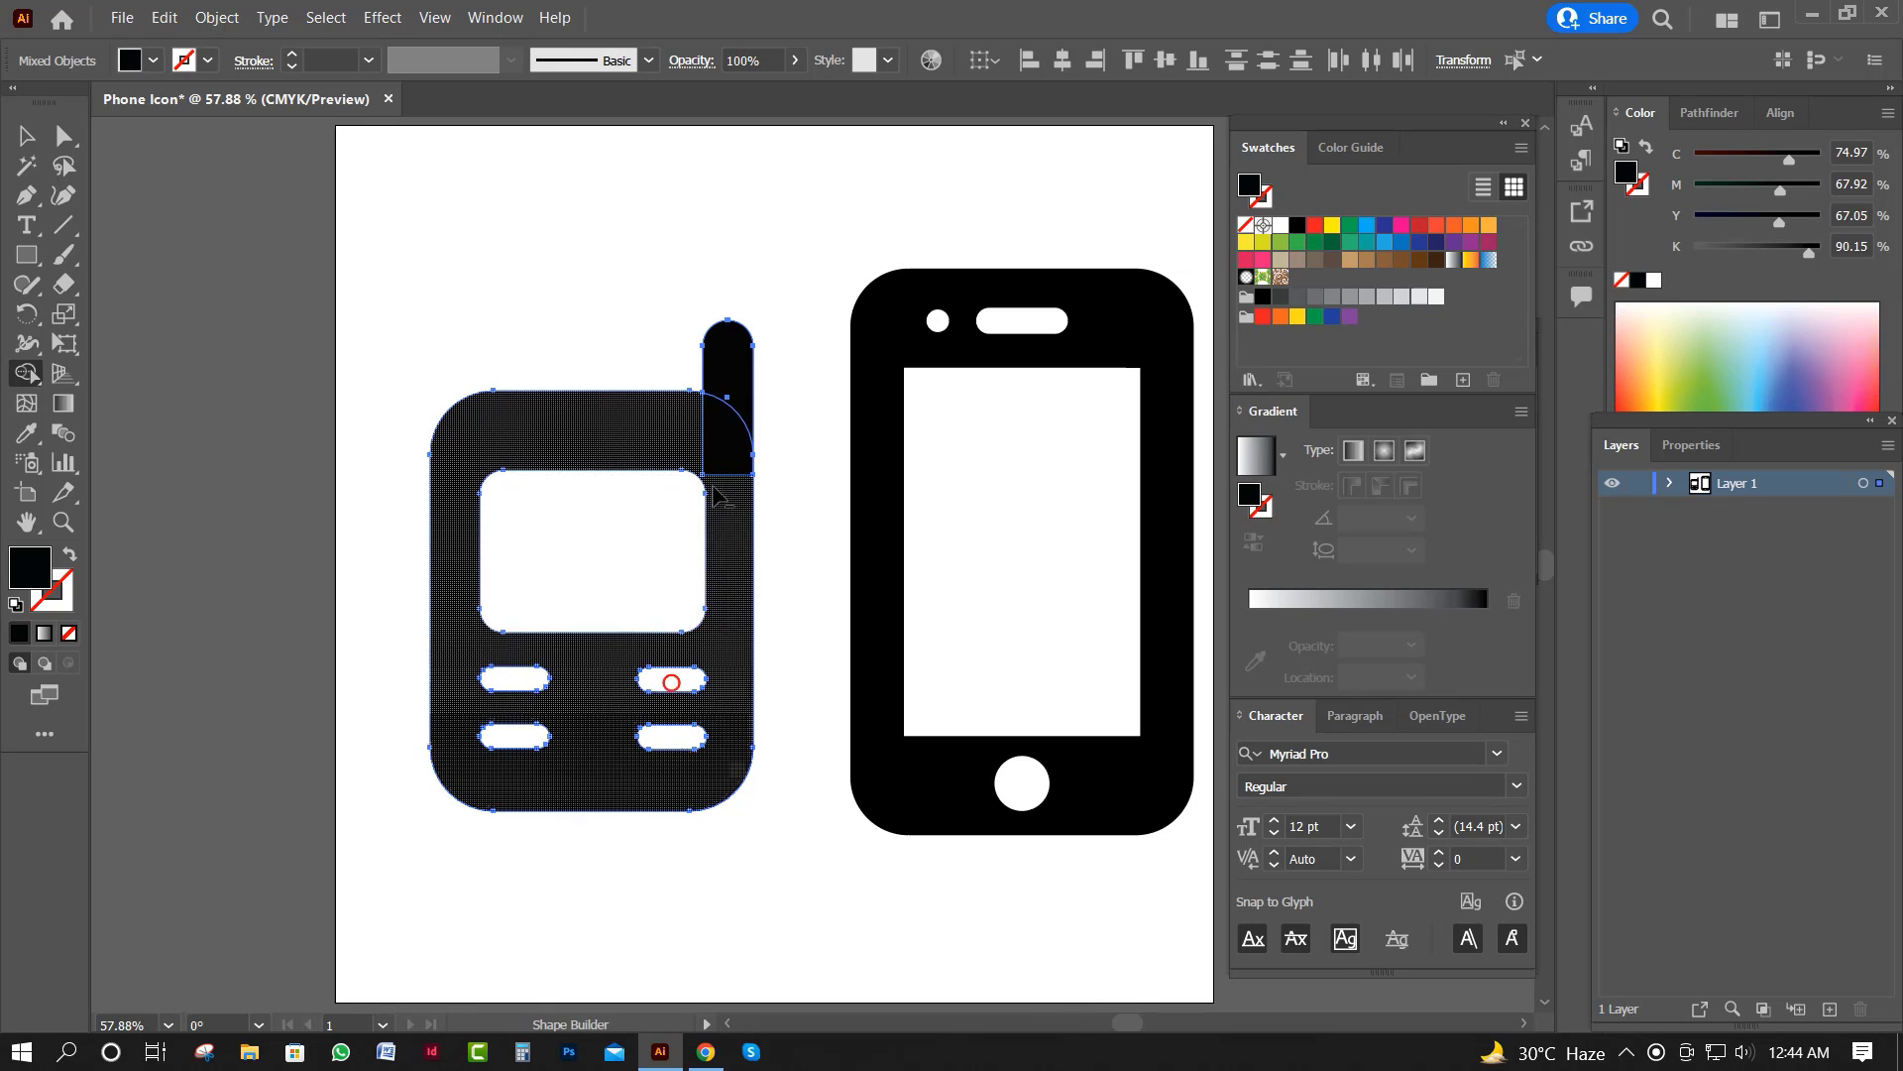
{"action": "left_click", "coordinate": [735, 452]}
{"action": "left_click", "coordinate": [27, 137]}
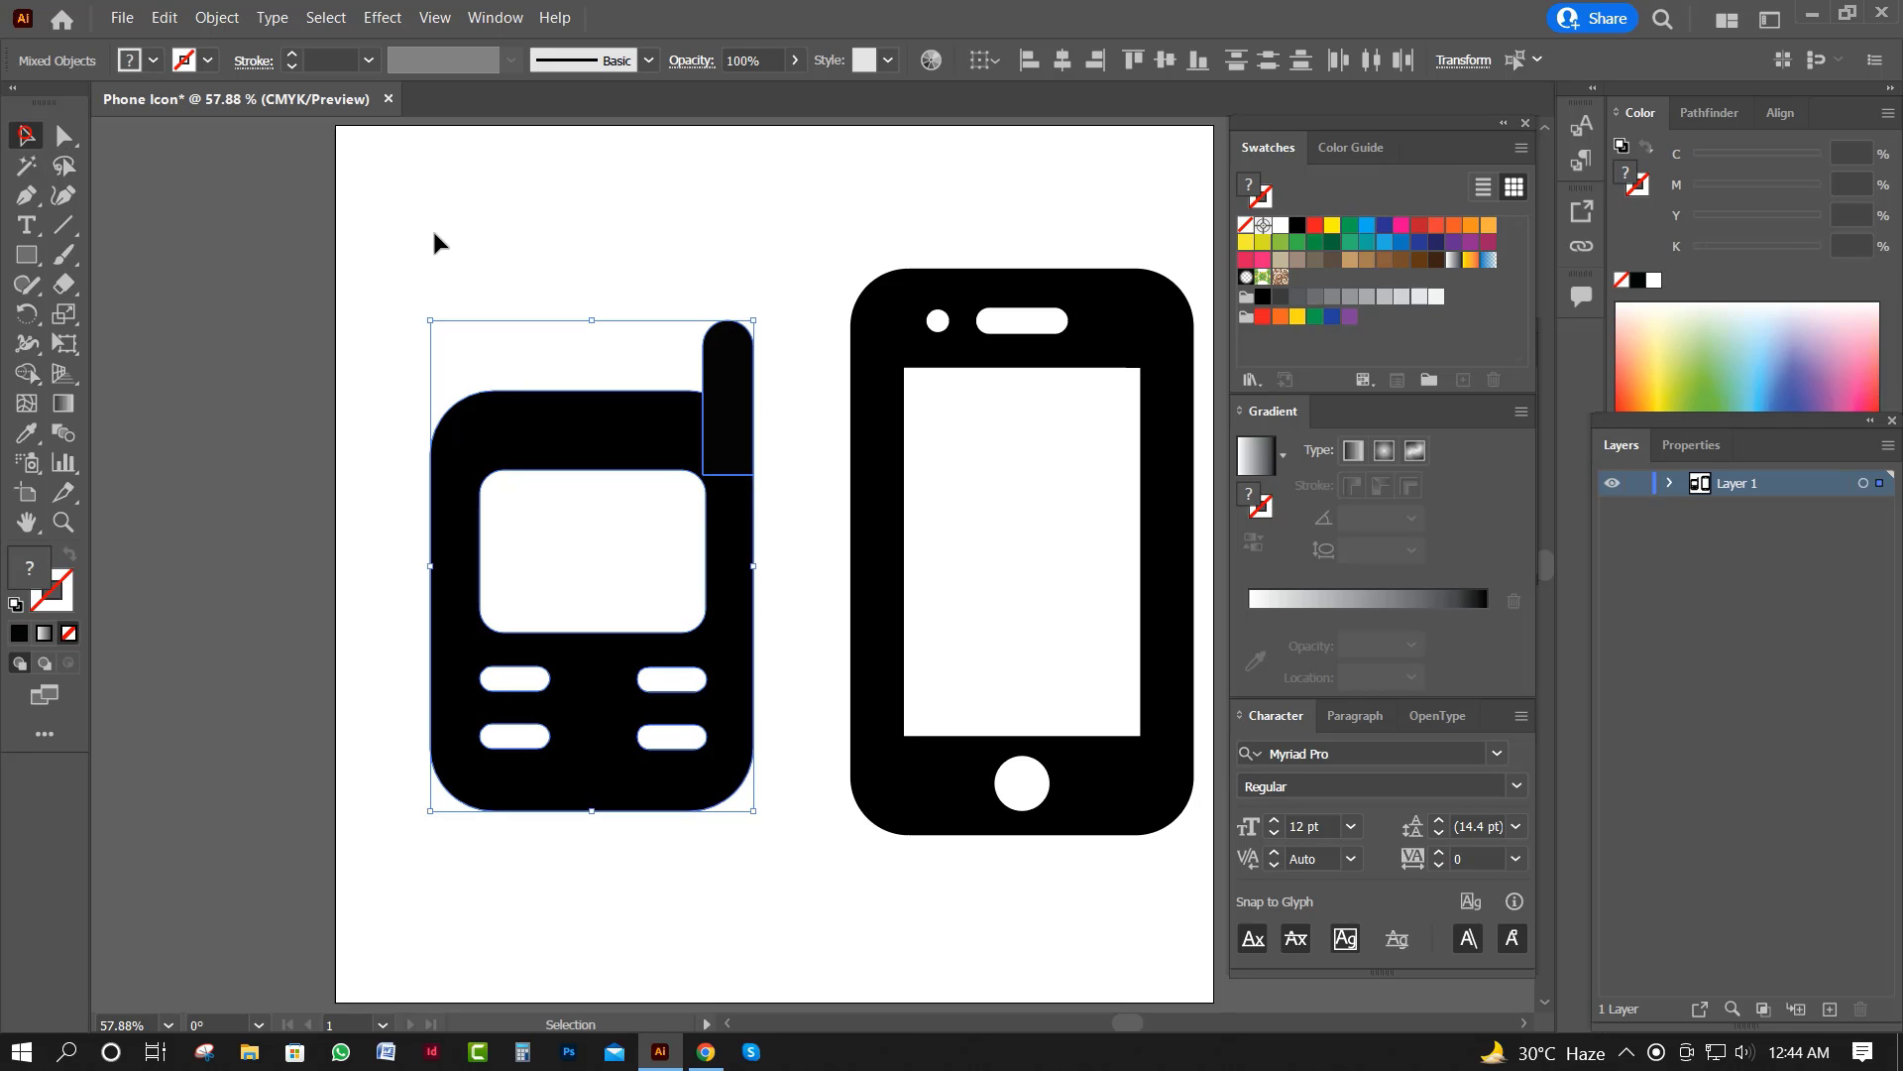
{"action": "left_click", "coordinate": [435, 234]}
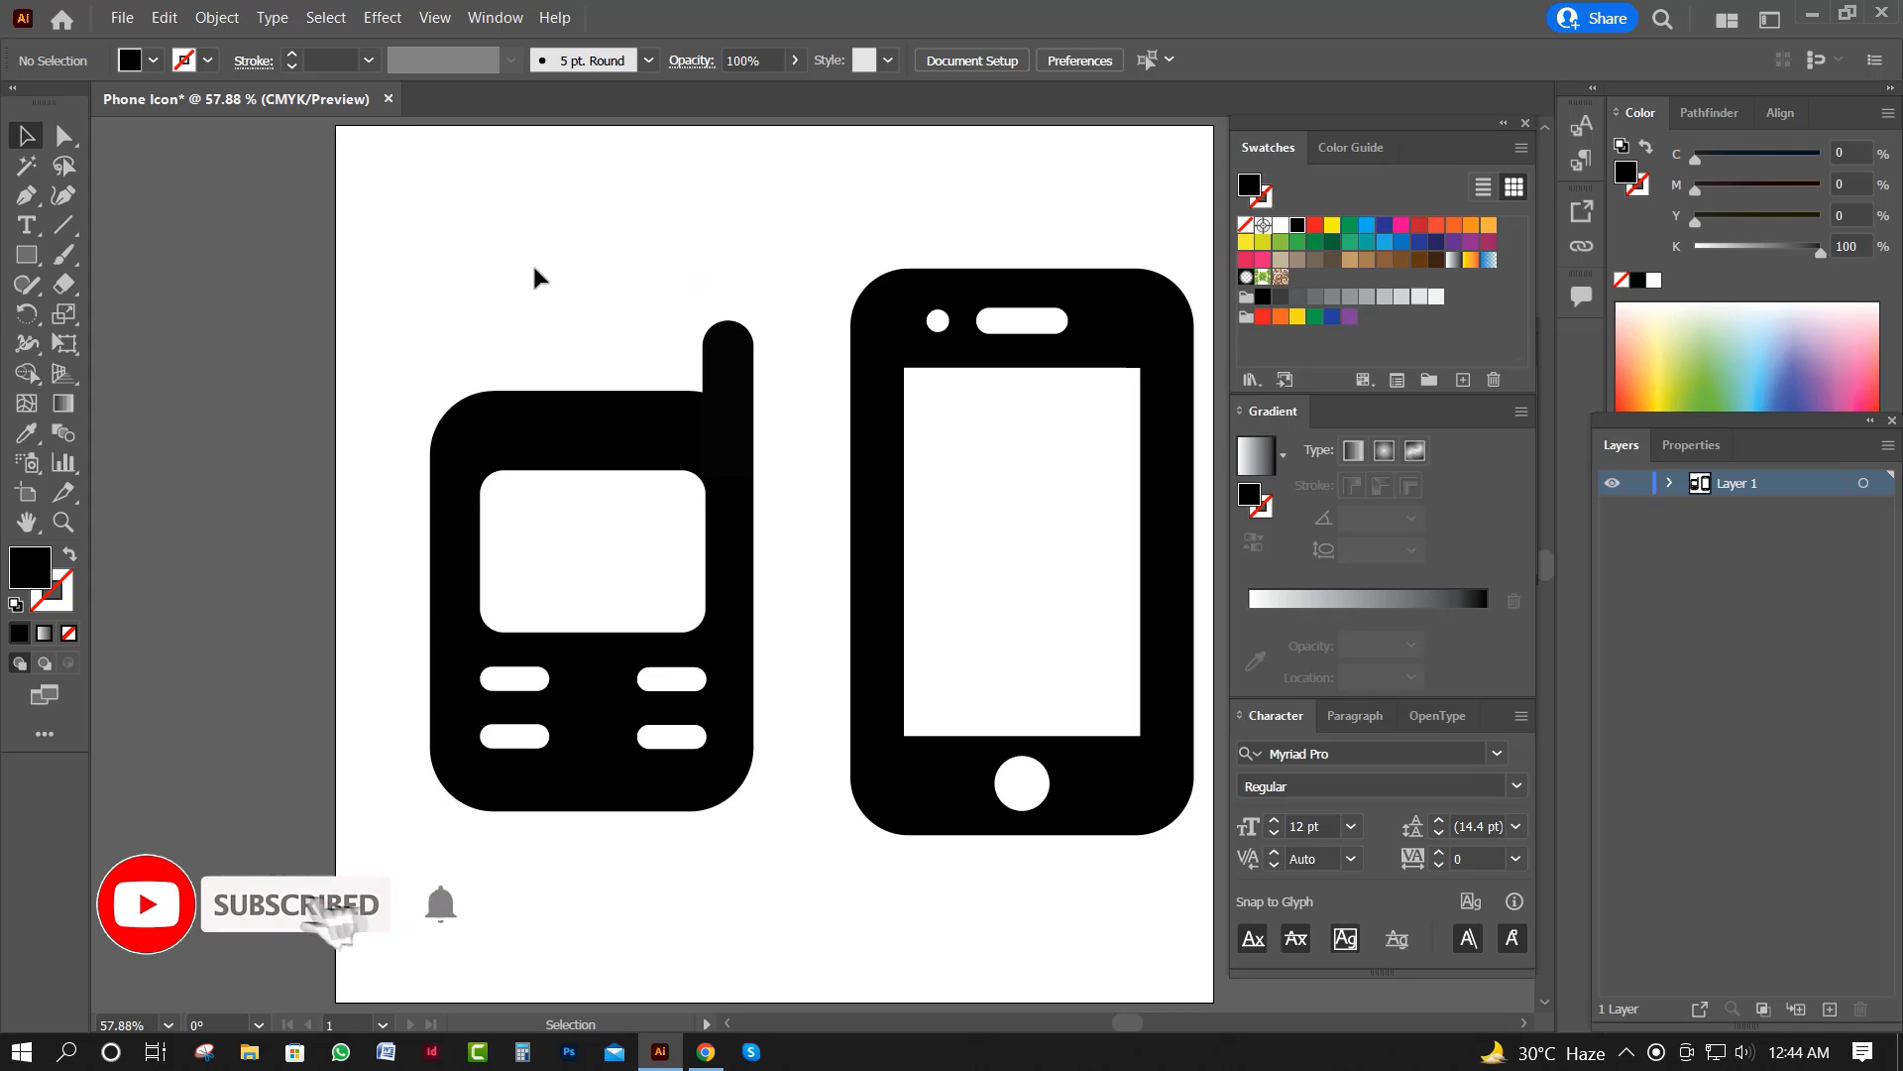
Move the whole antenna phone icon down so its base lines up with the bottom of the smartphone icon.
{"action": "left_click_drag", "start_coordinate": [433, 280], "coordinate": [757, 835]}
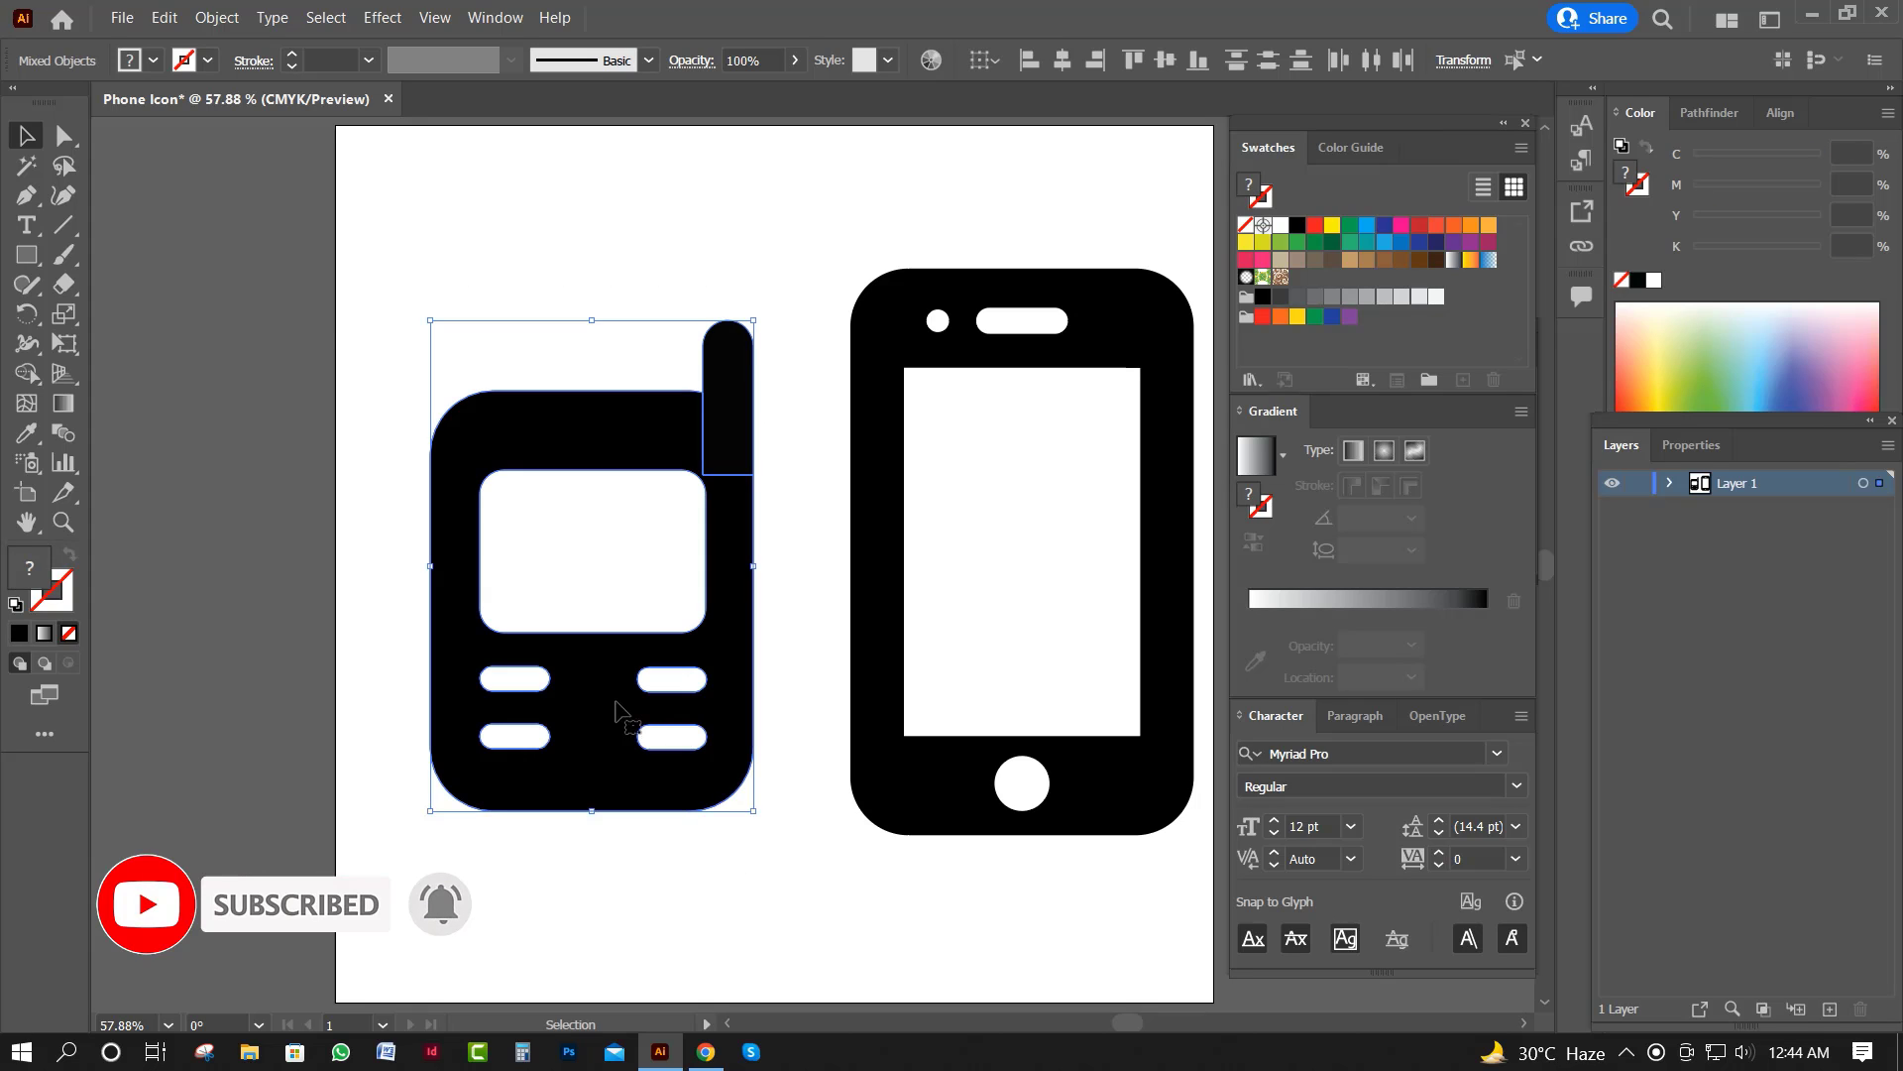
{"action": "left_click_drag", "start_coordinate": [603, 705], "coordinate": [609, 727]}
{"action": "left_click", "coordinate": [642, 270]}
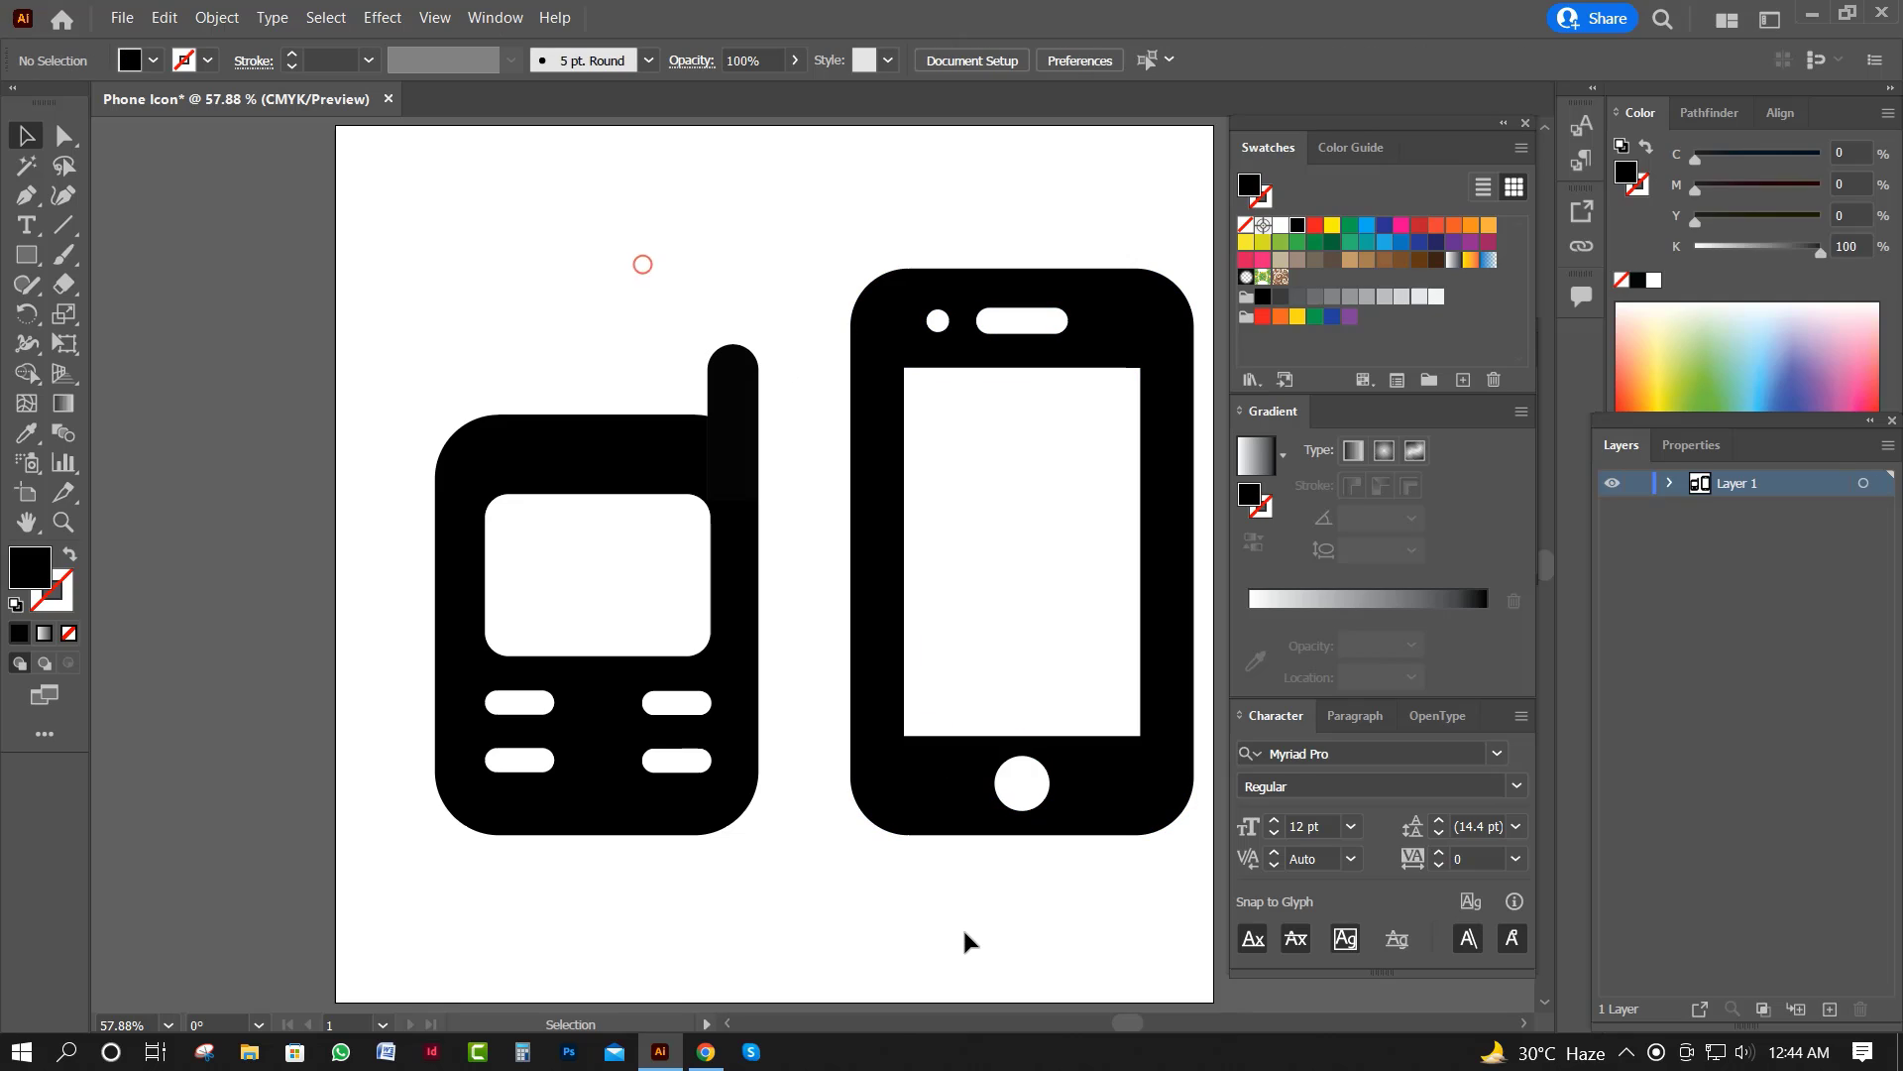